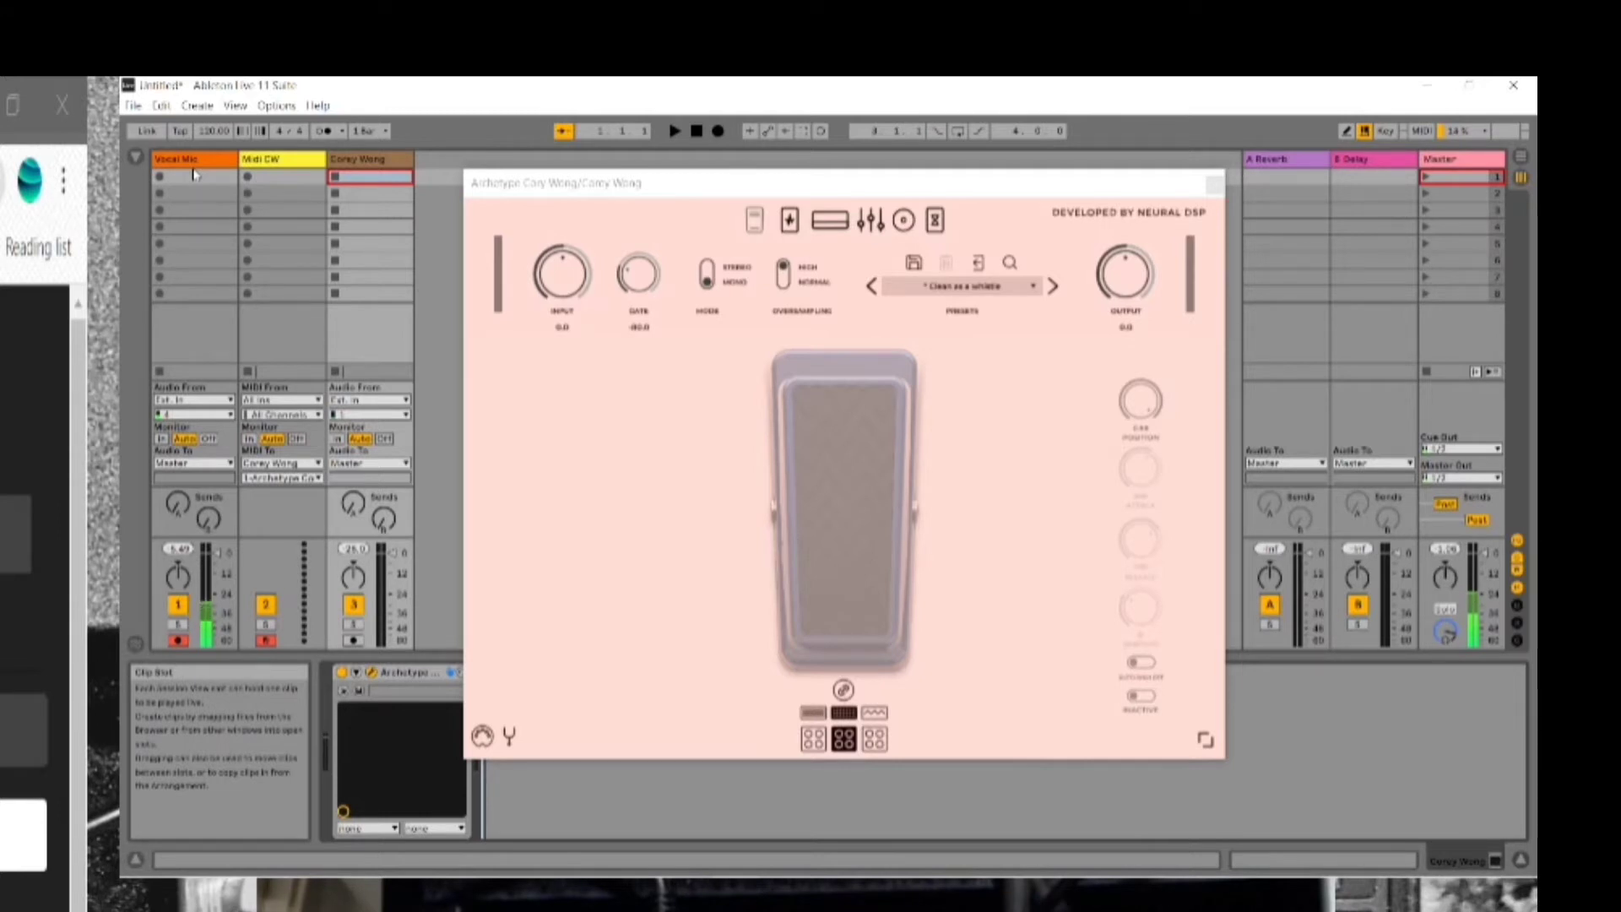
Step: Check the Midi CW track's options and select the Corey Wong audio track to show its plug-in
{"action": "right_click", "coordinate": [268, 169]}
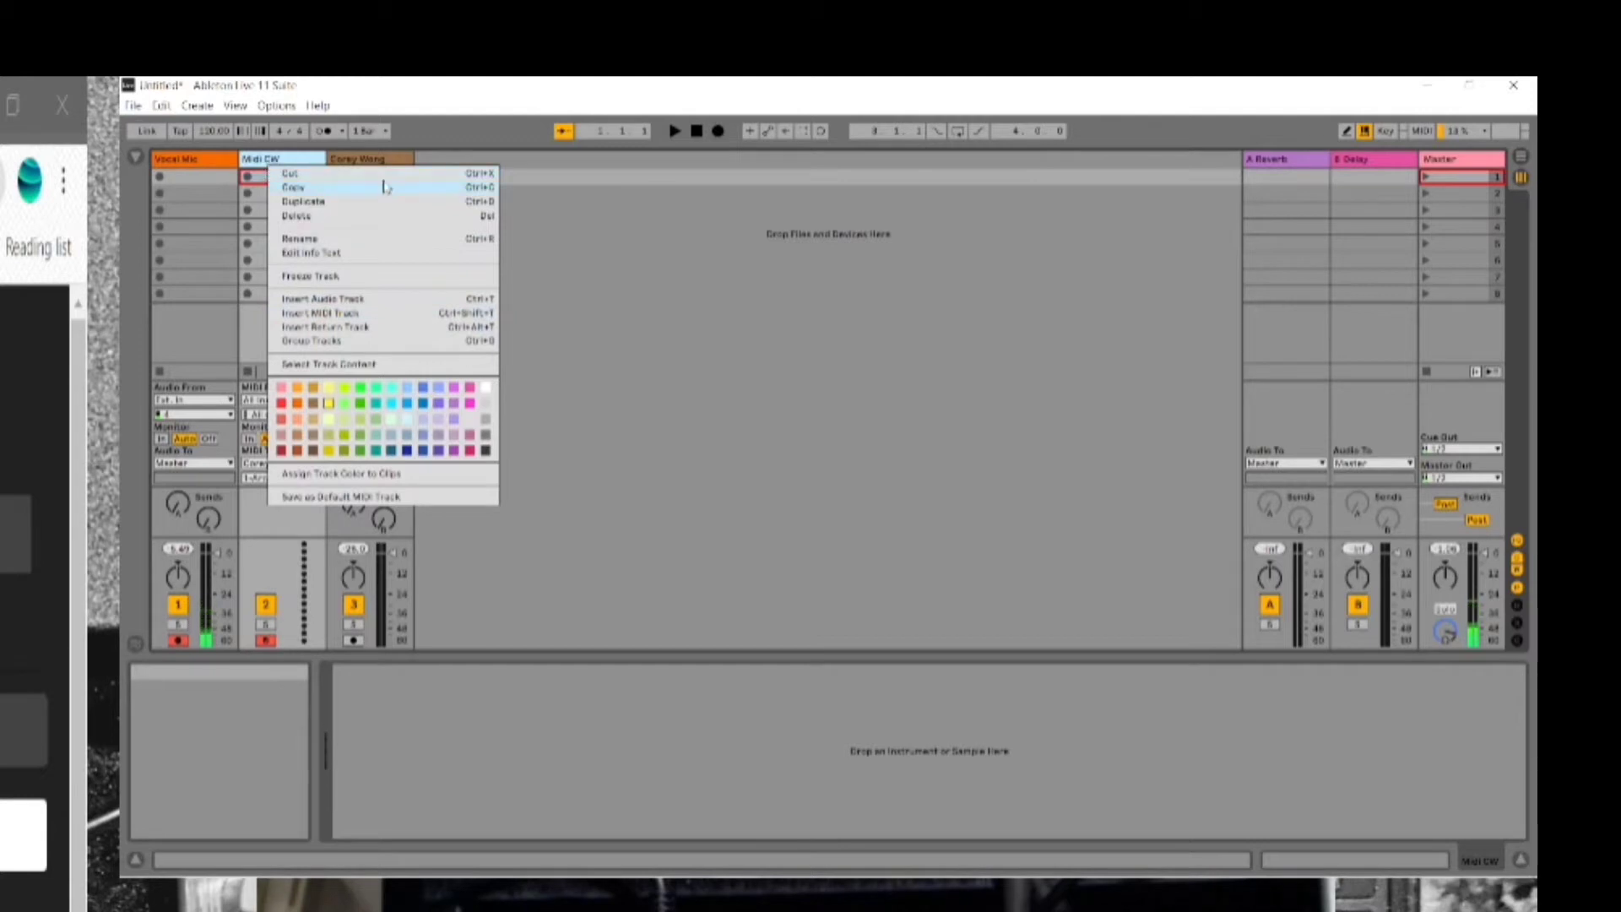
{"action": "left_click", "coordinate": [443, 133]}
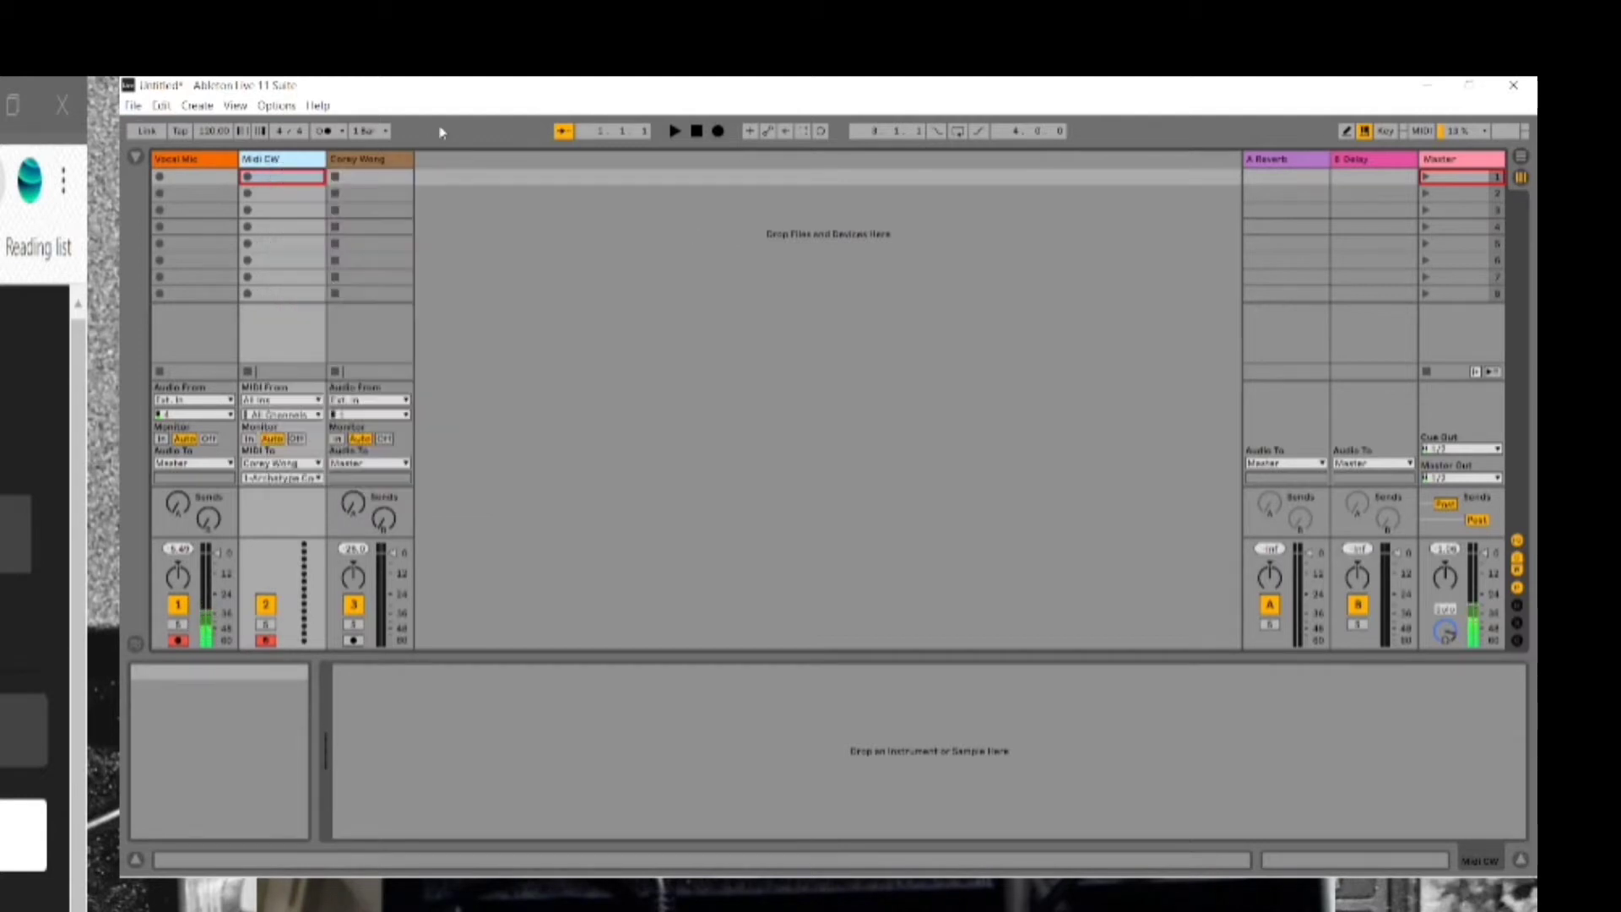
{"action": "left_click", "coordinate": [347, 163]}
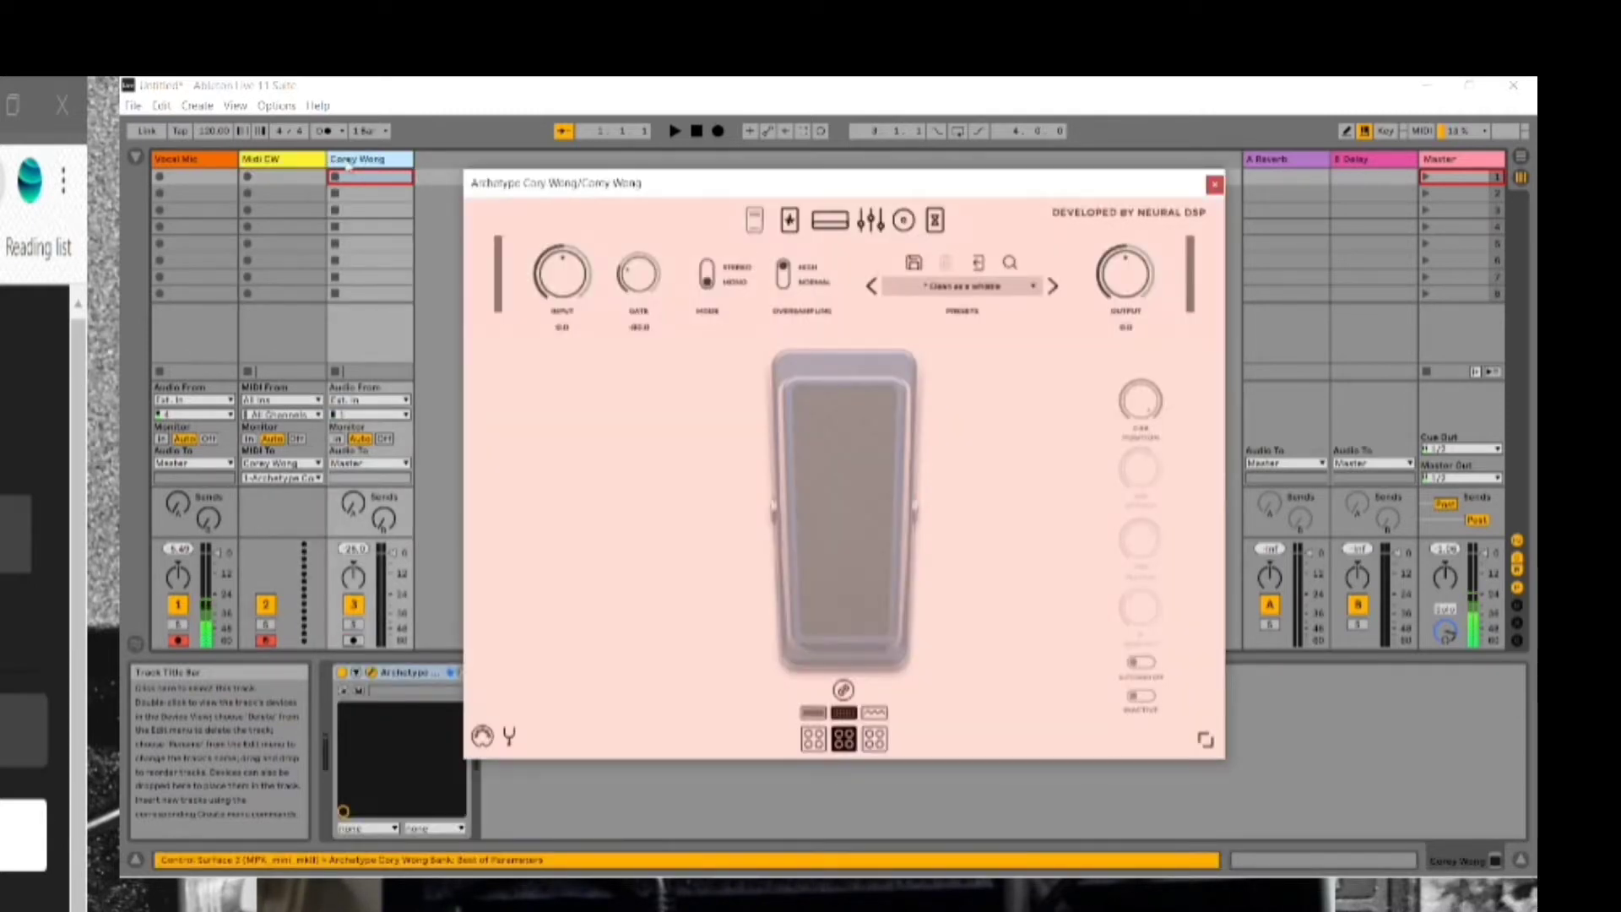
Step: View the plug-ins listed in the browser, and hide and reopen the Archetype Cory Wong plug-in window
{"action": "left_click", "coordinate": [136, 159]}
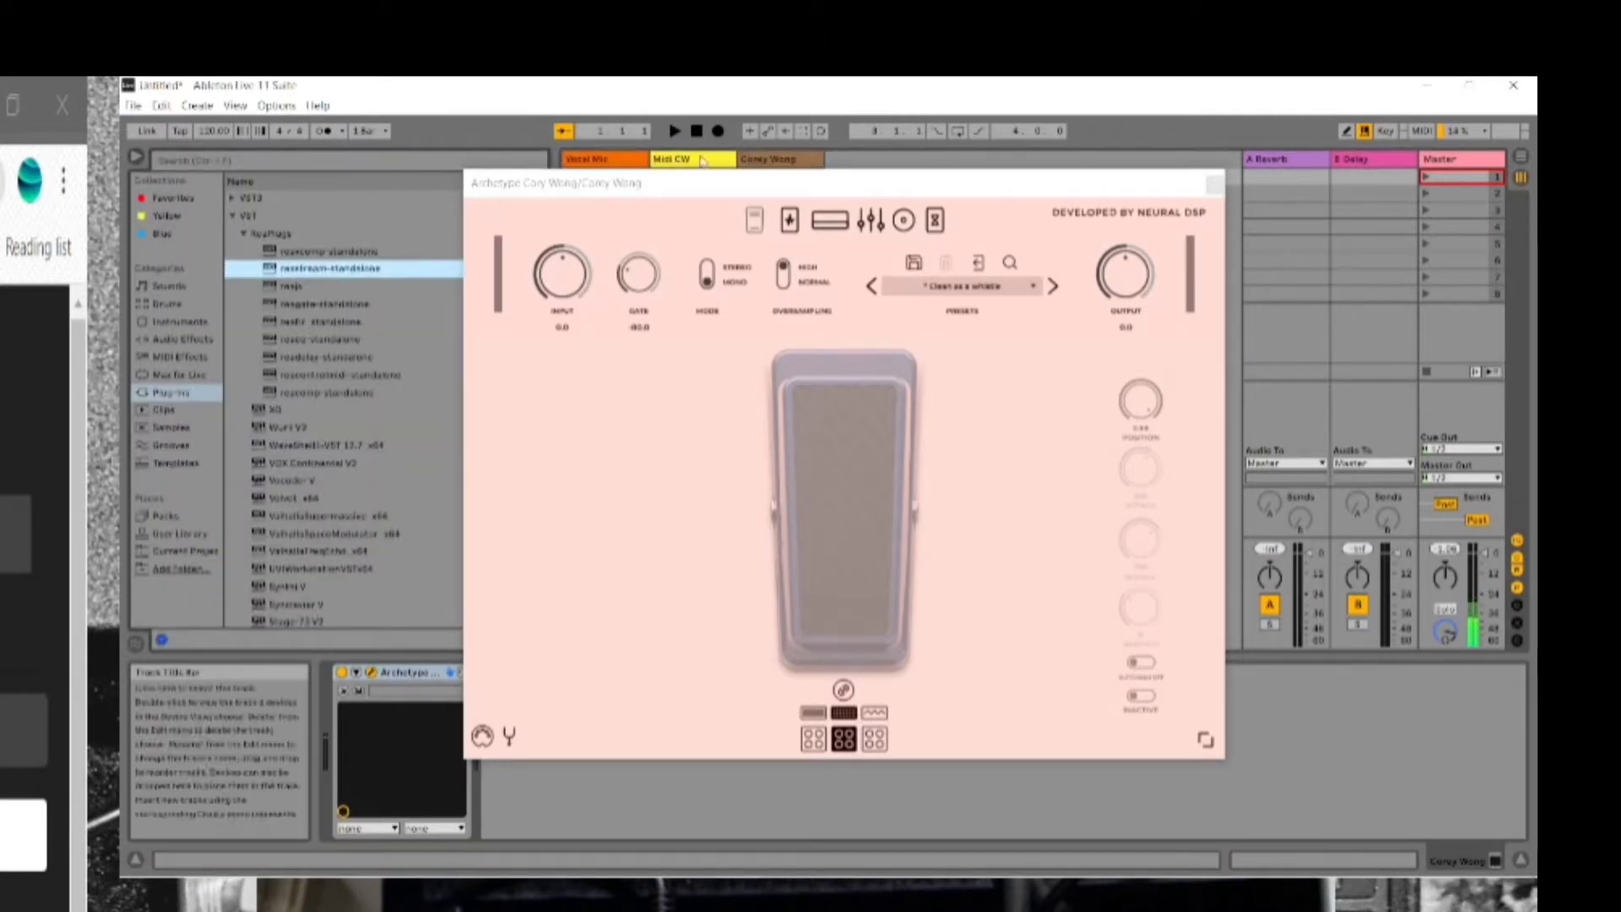
{"action": "left_click", "coordinate": [136, 159]}
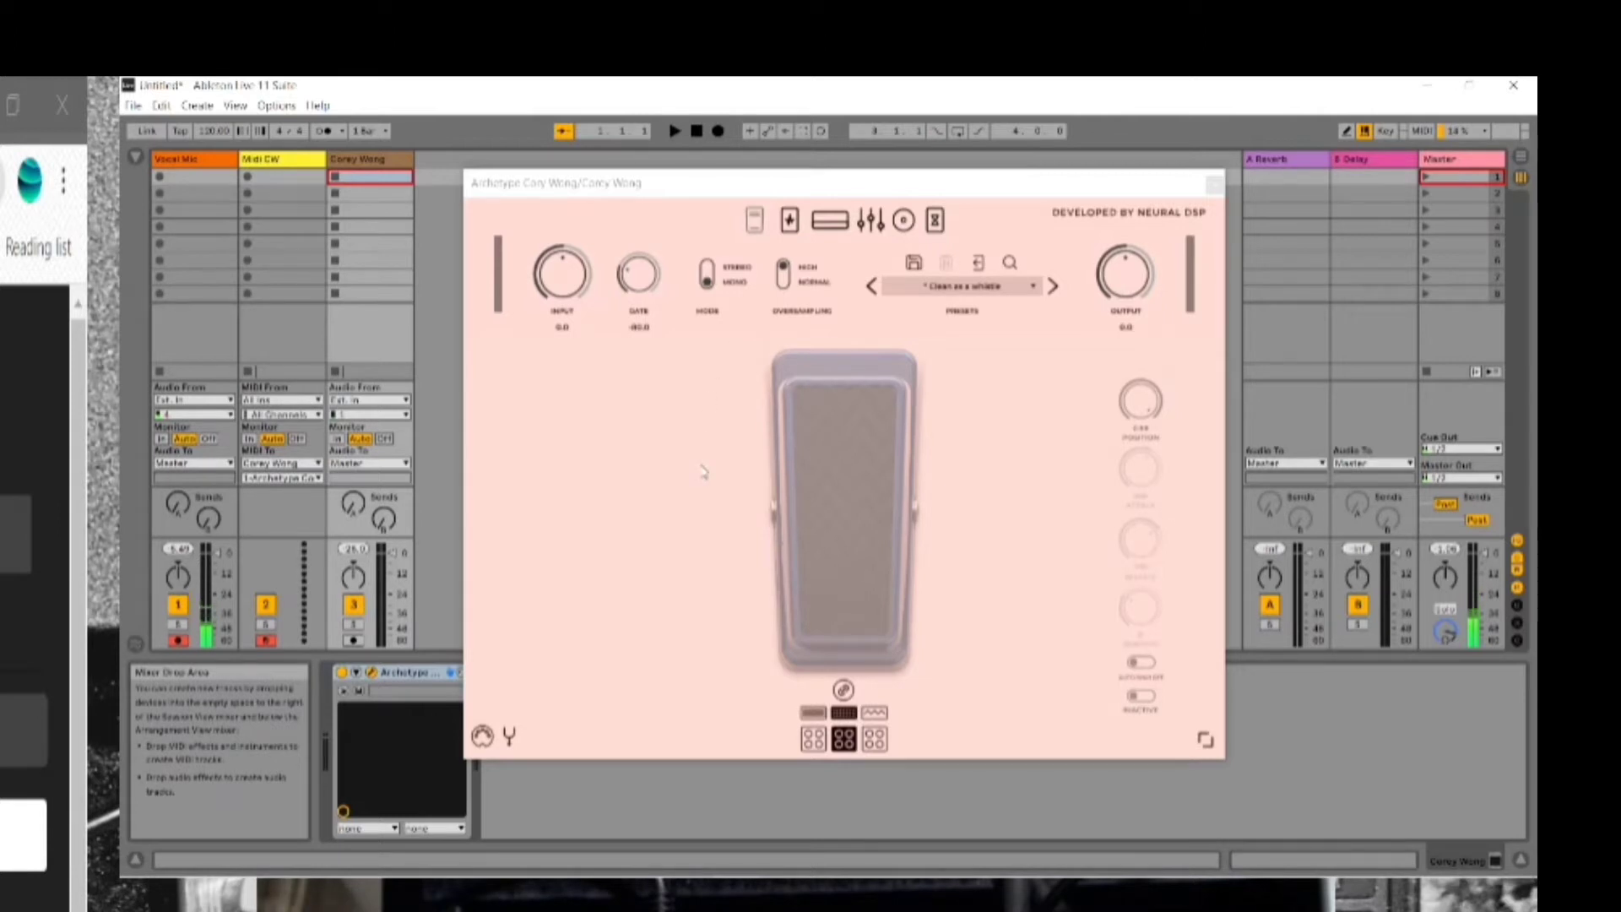
{"action": "left_click", "coordinate": [371, 675]}
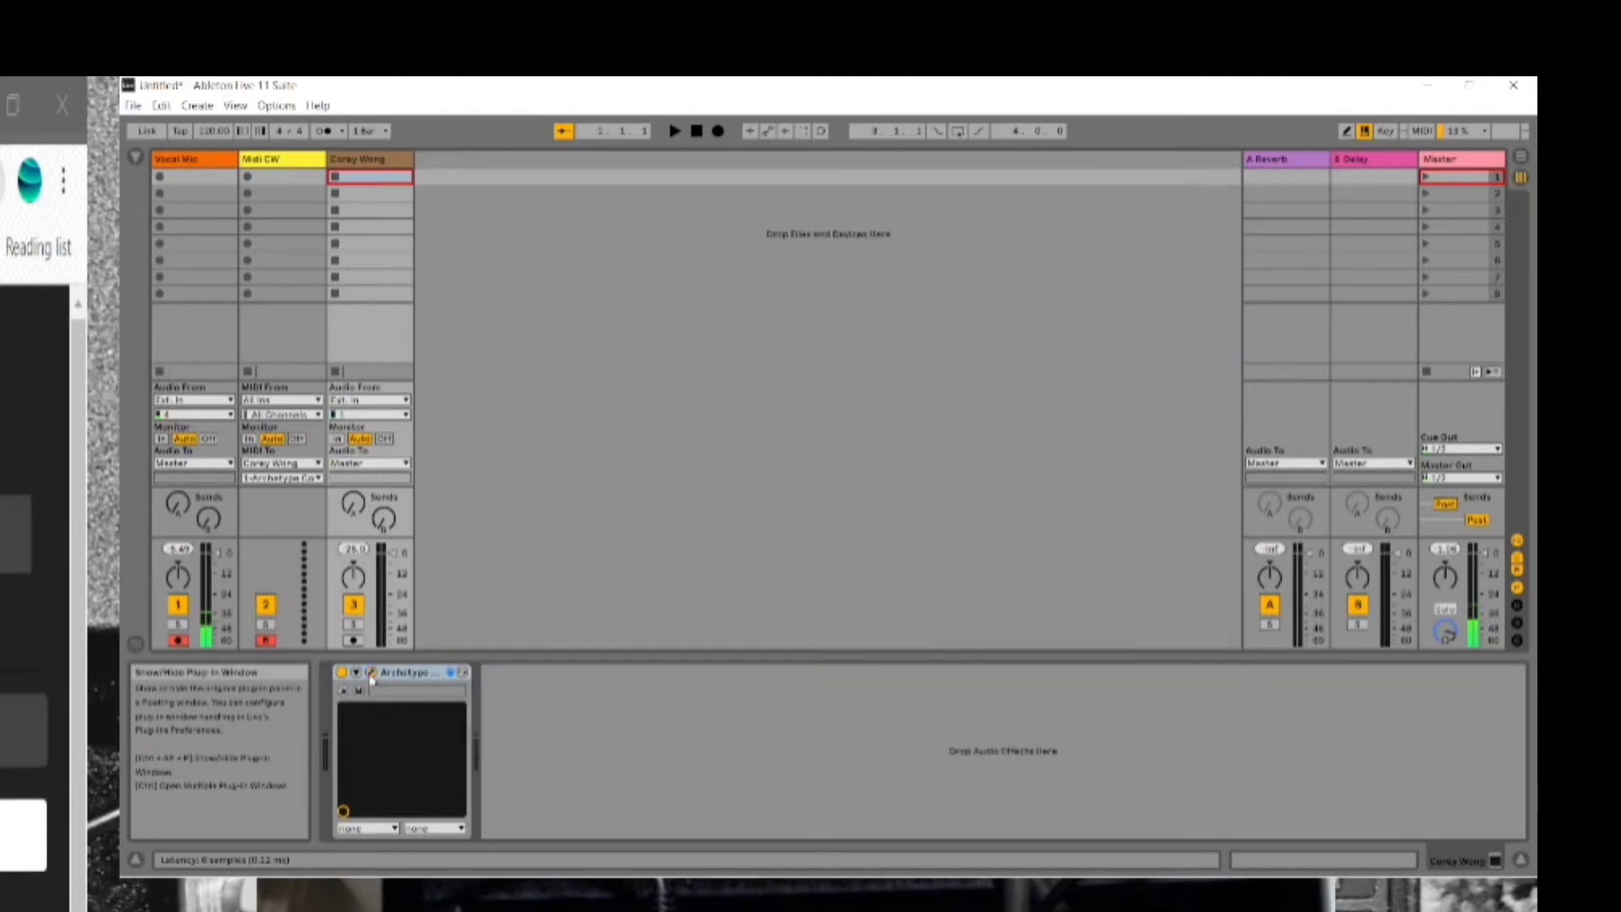
{"action": "left_click", "coordinate": [371, 675]}
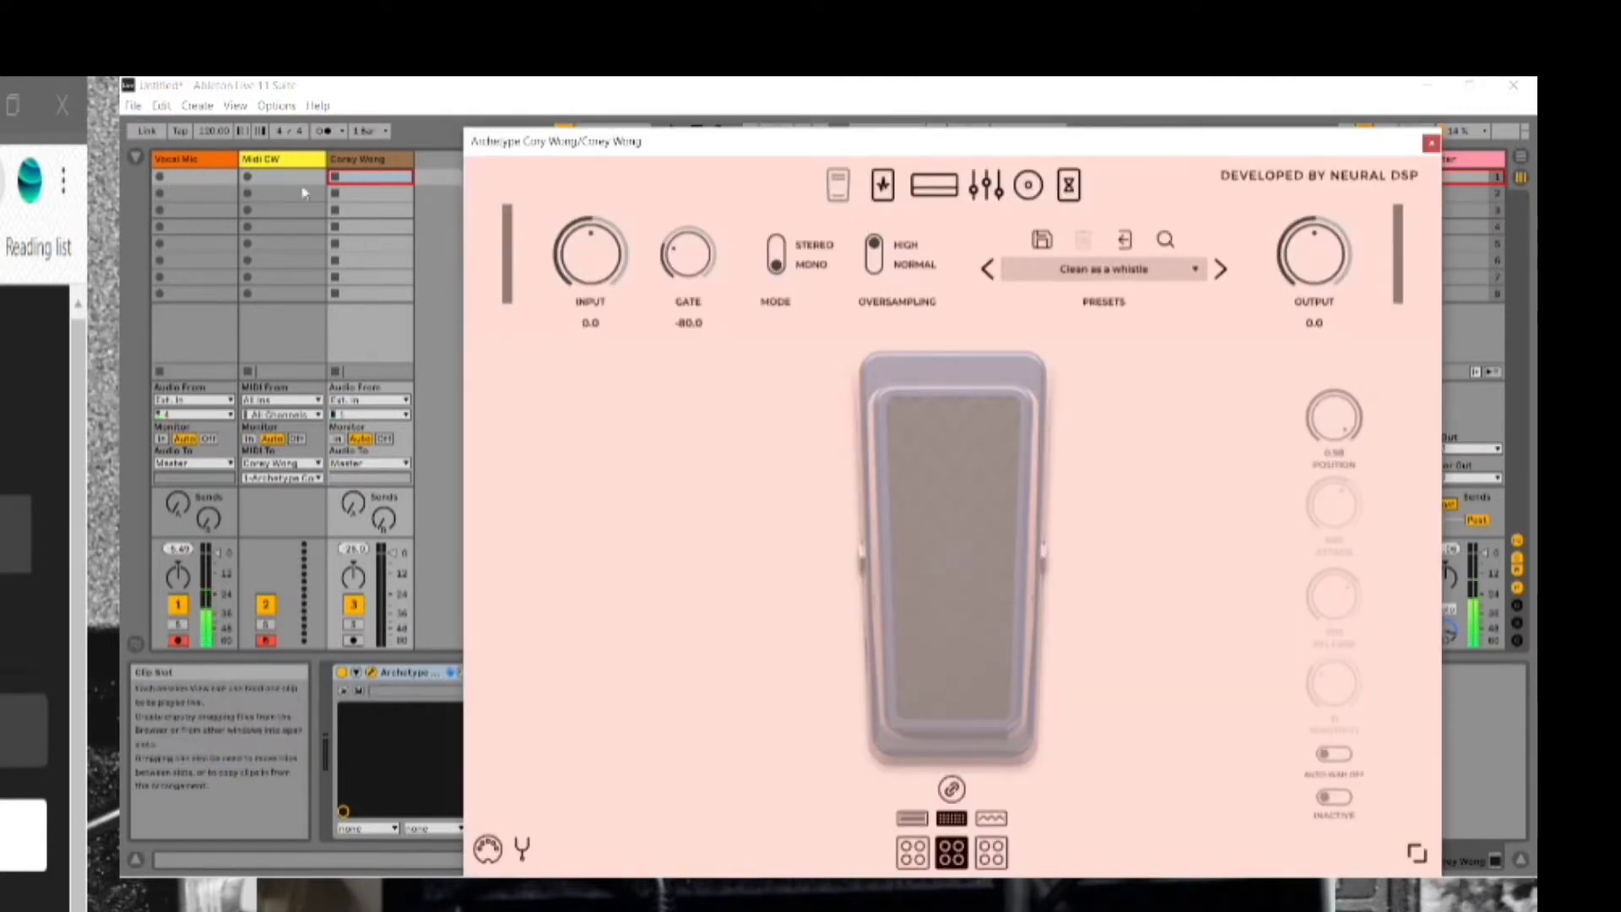
Step: Route the Midi CW track's MIDI output to the Corey Wong track
{"action": "left_click", "coordinate": [279, 161]}
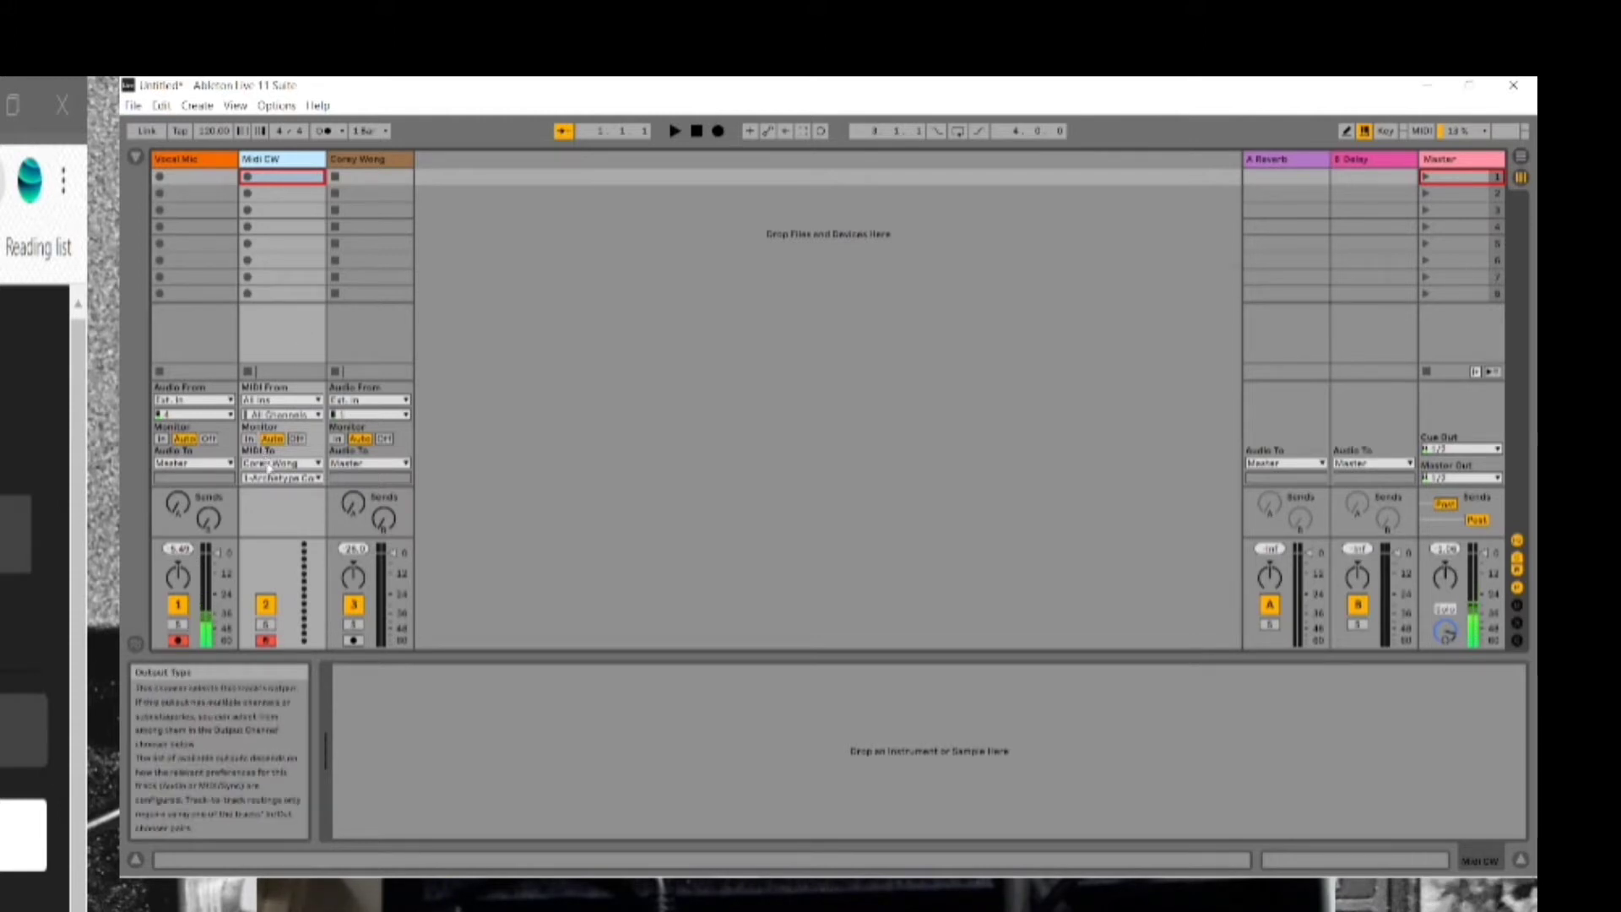
{"action": "left_click", "coordinate": [269, 465]}
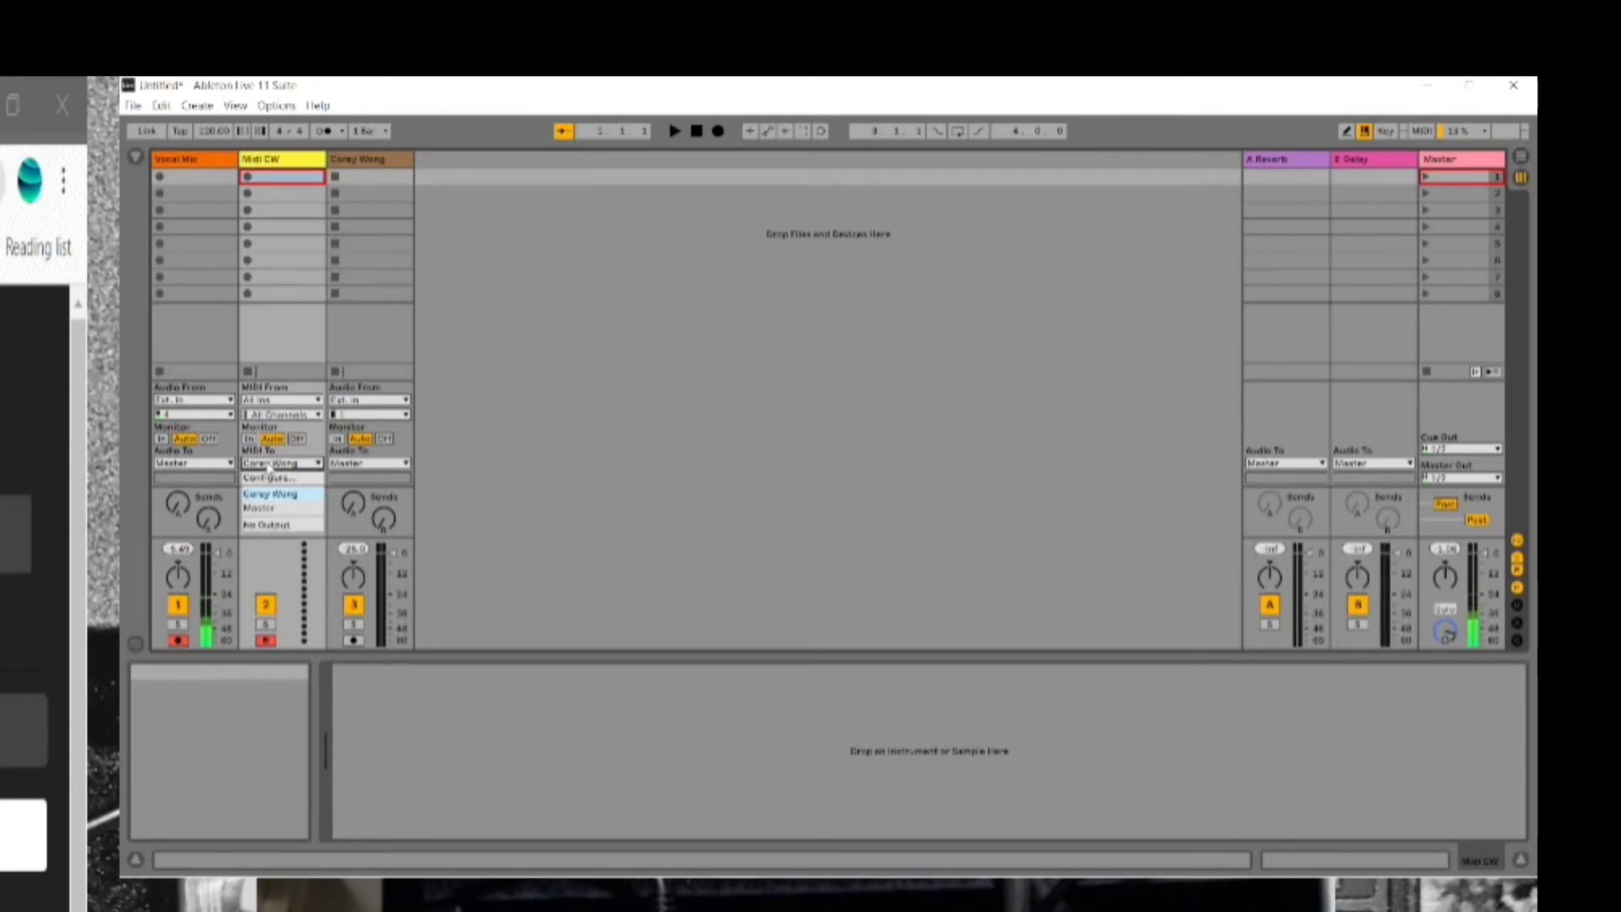
{"action": "left_click", "coordinate": [279, 496]}
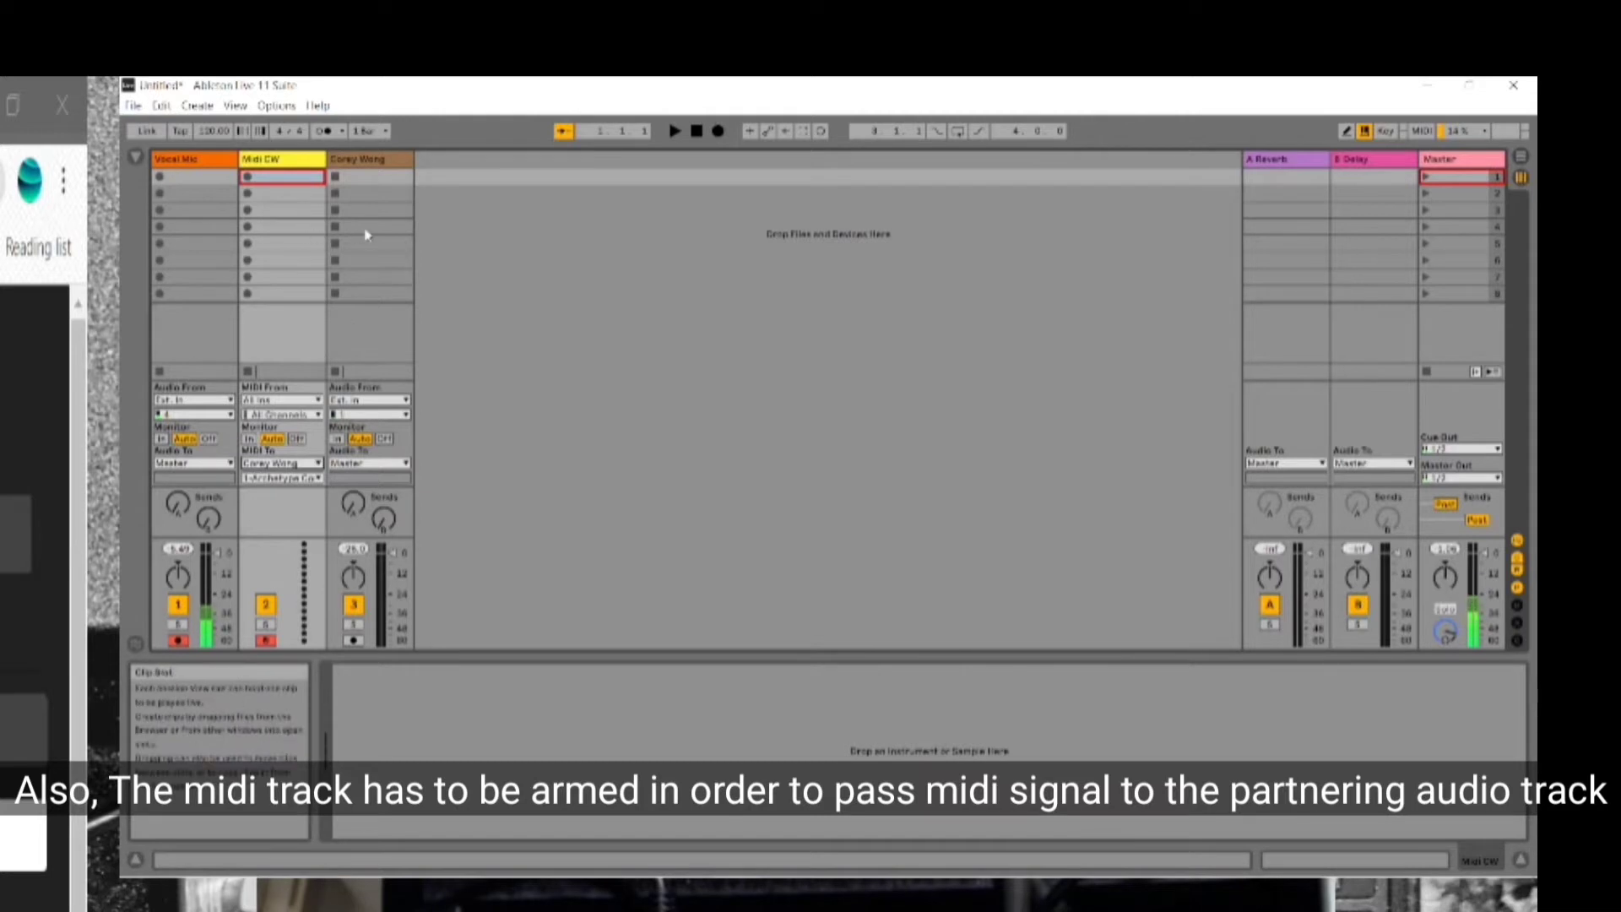
Step: Show the Corey Wong track's plug-in window and set its size to Medium
{"action": "left_click", "coordinate": [361, 171]}
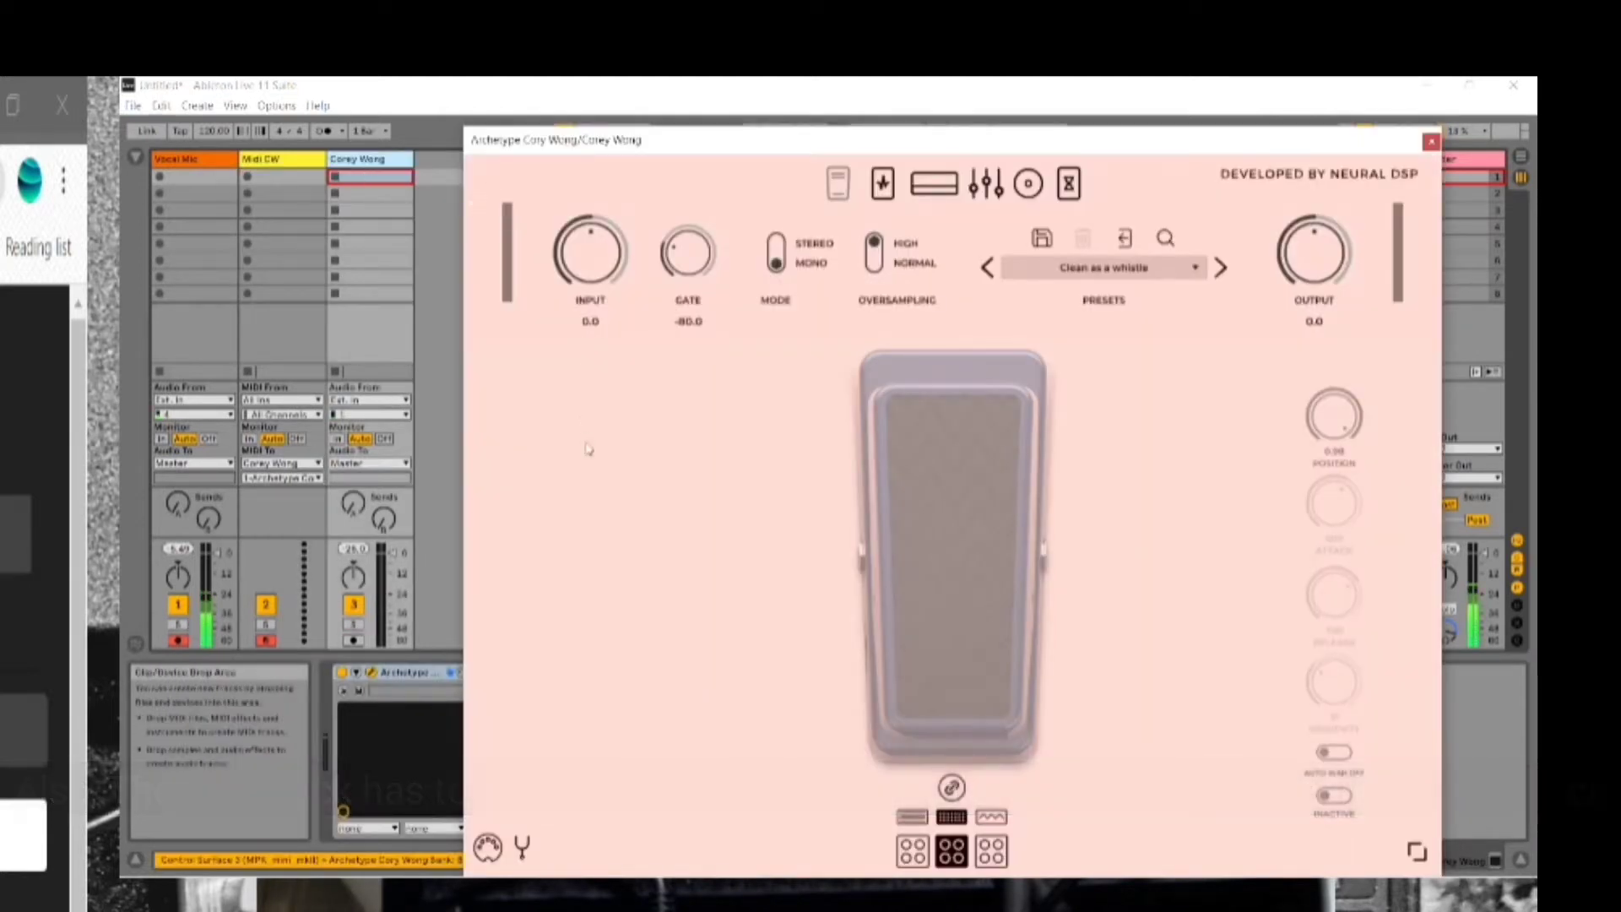
{"action": "left_click", "coordinate": [1419, 851]}
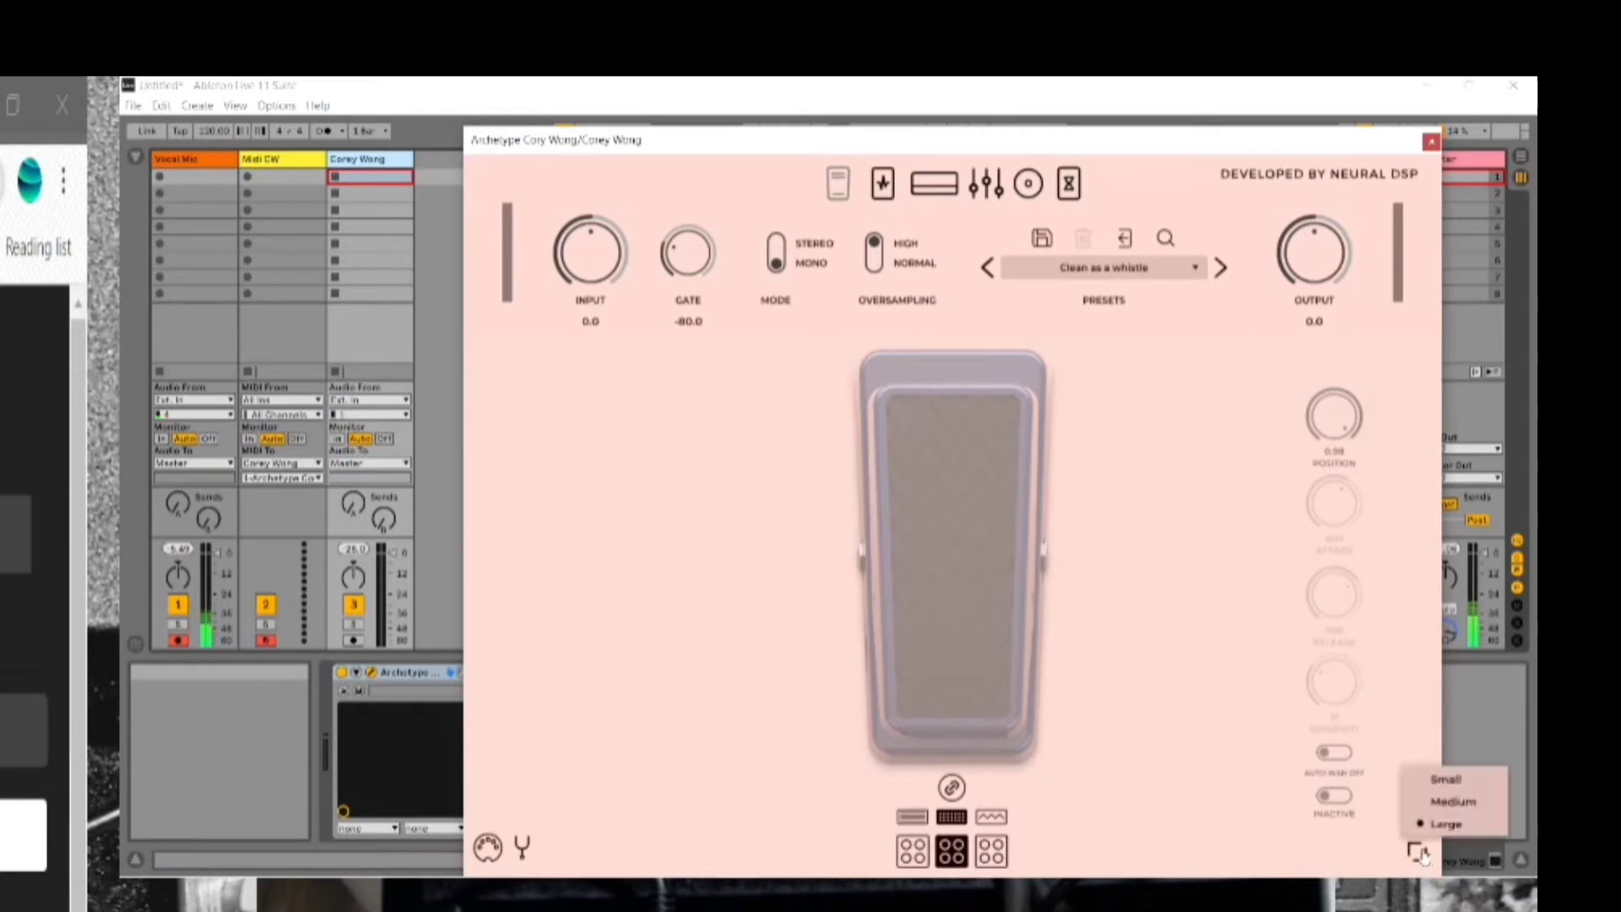
{"action": "left_click", "coordinate": [1427, 806]}
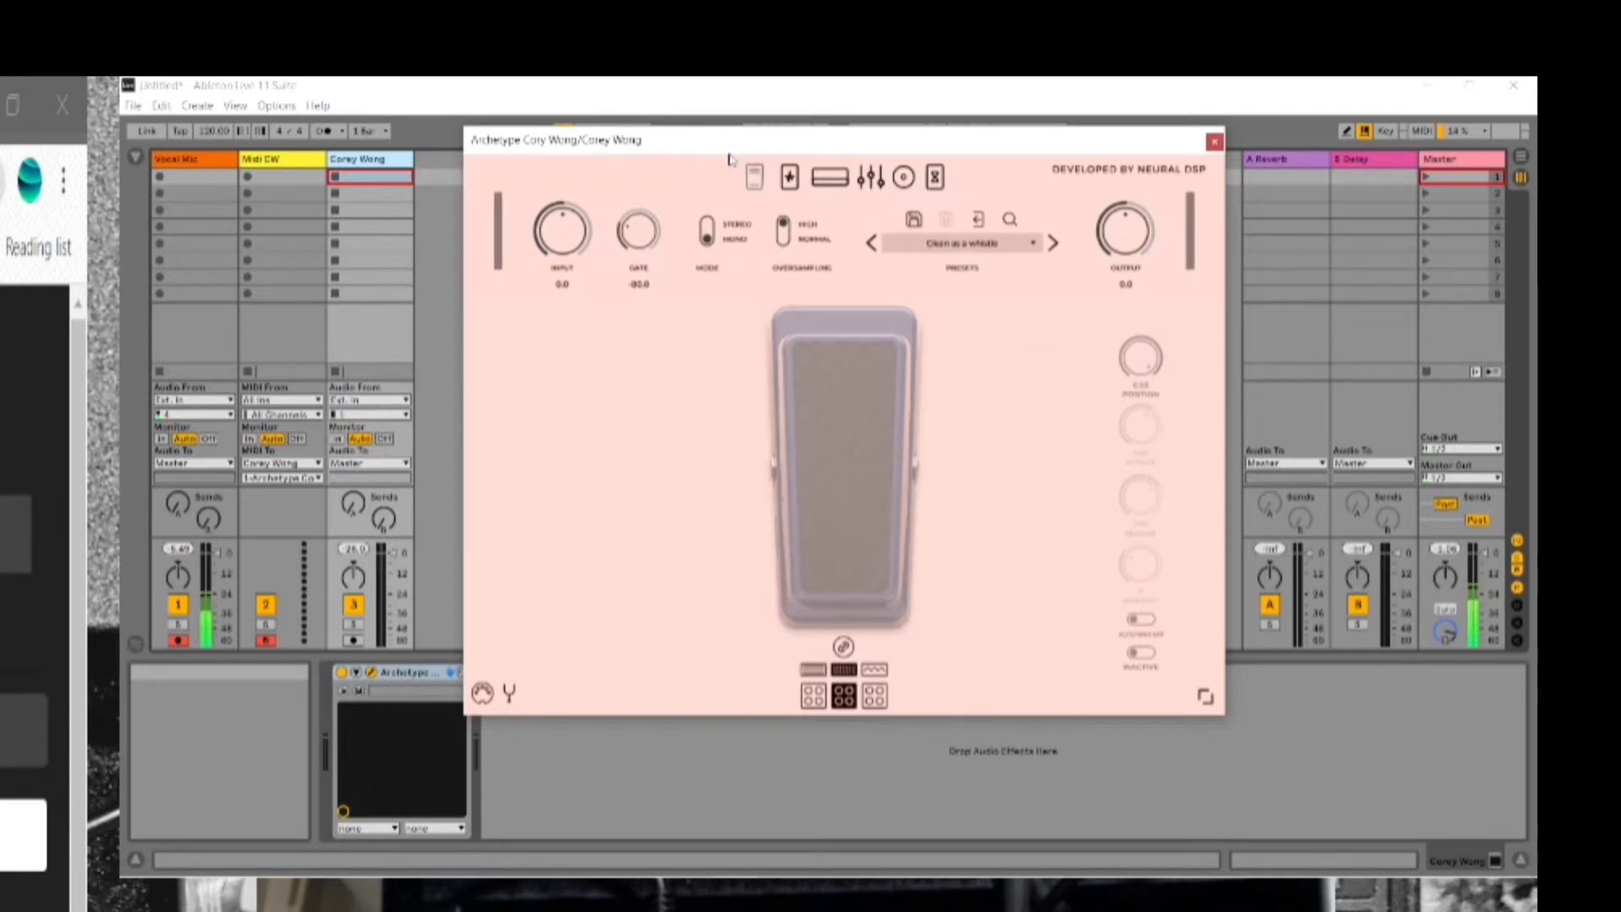
Step: View the stompbox pedals and the wah pedal sections of the Archetype Cory Wong plug-in
{"action": "left_click", "coordinate": [790, 179]}
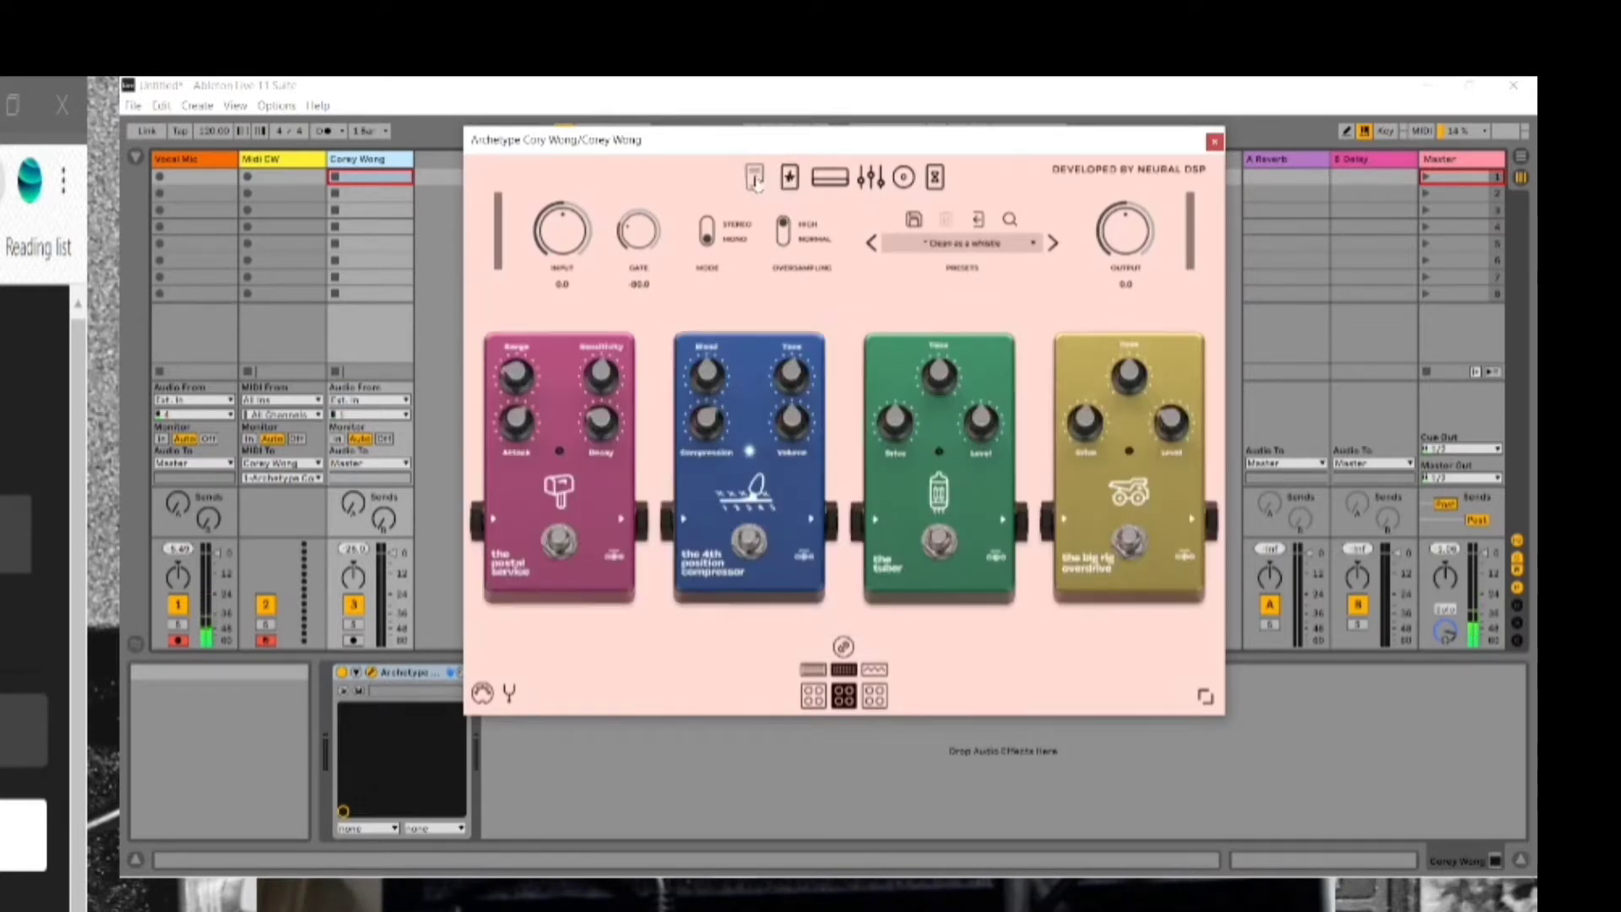
{"action": "left_click", "coordinate": [756, 181]}
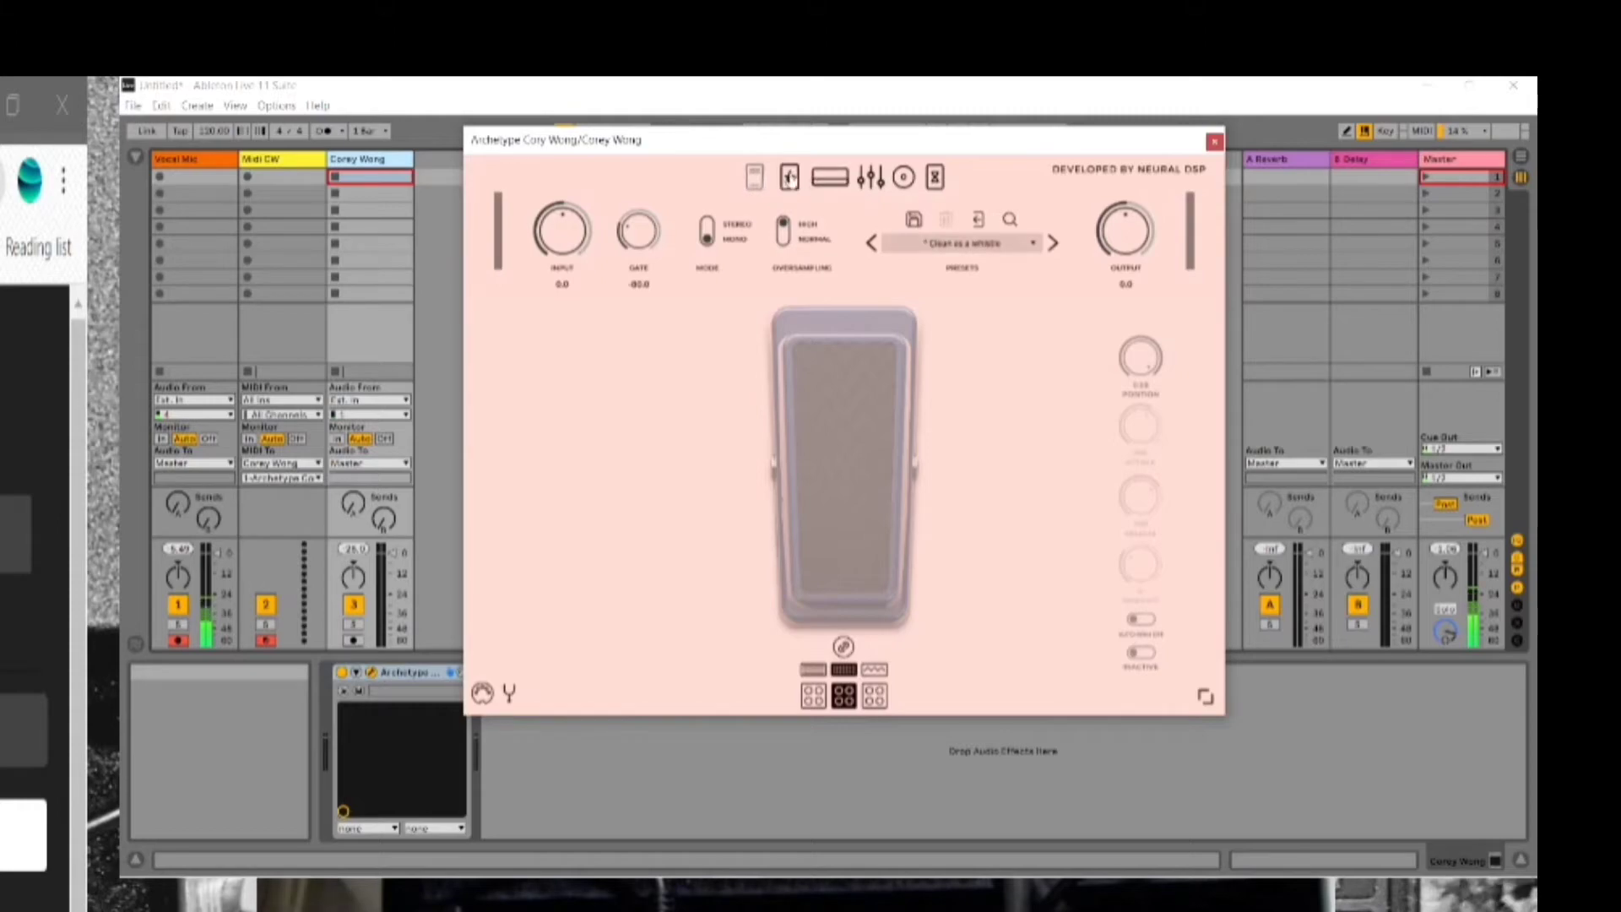
{"action": "left_click", "coordinate": [792, 179]}
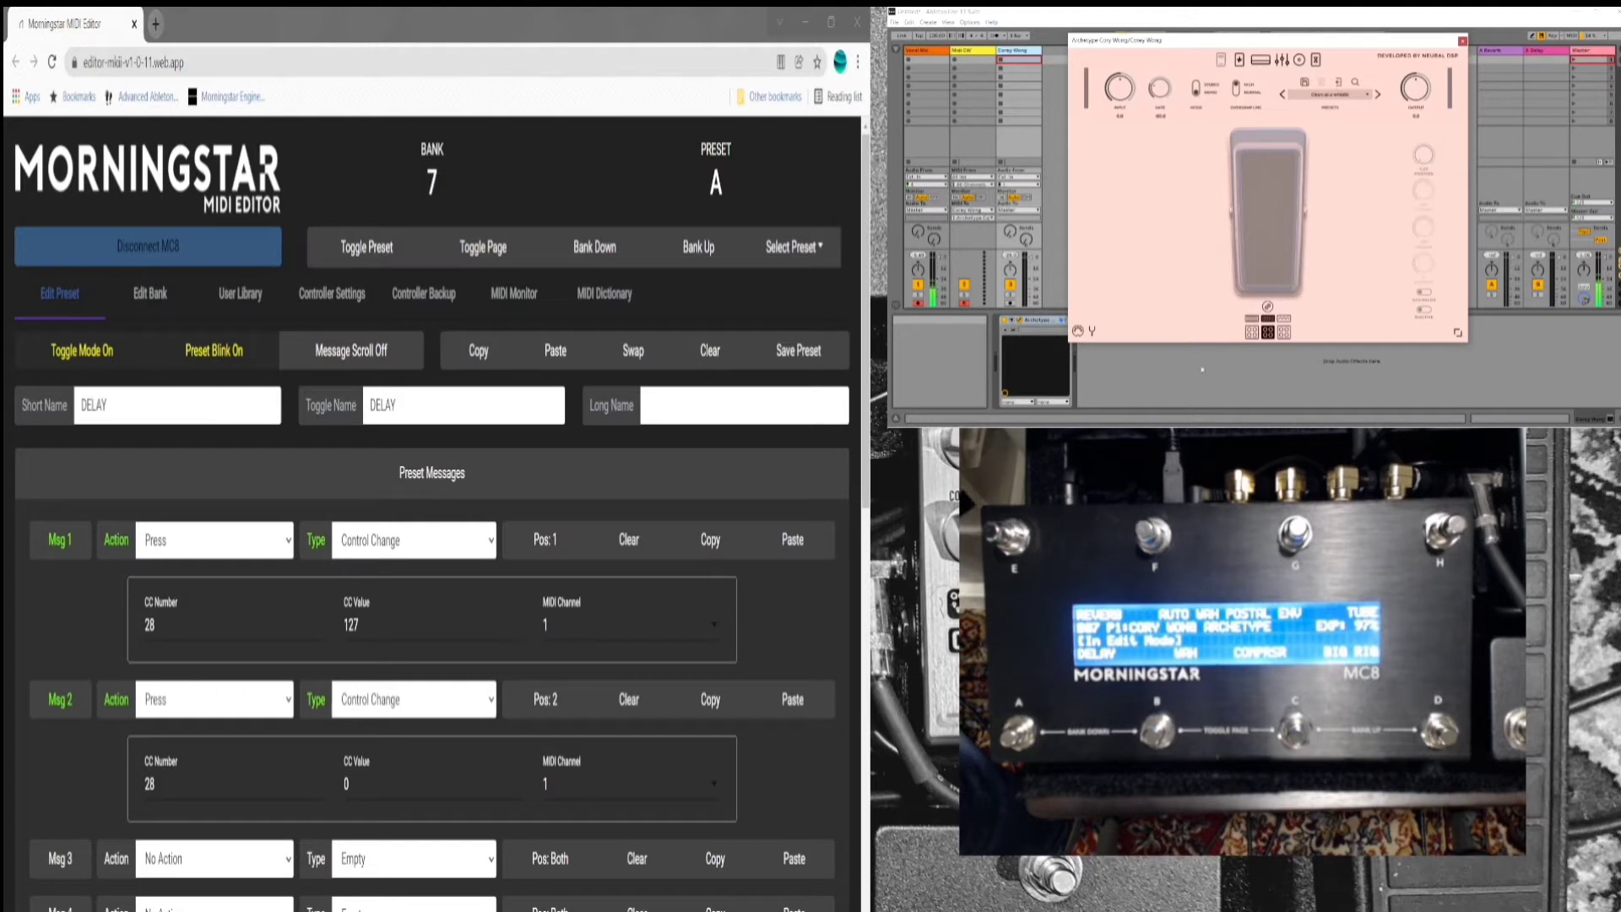
Step: Switch to the Morningstar MIDI Editor in Chrome and examine the control change messages of bank 7's preset A
{"action": "mouse_move", "coordinate": [1184, 420]}
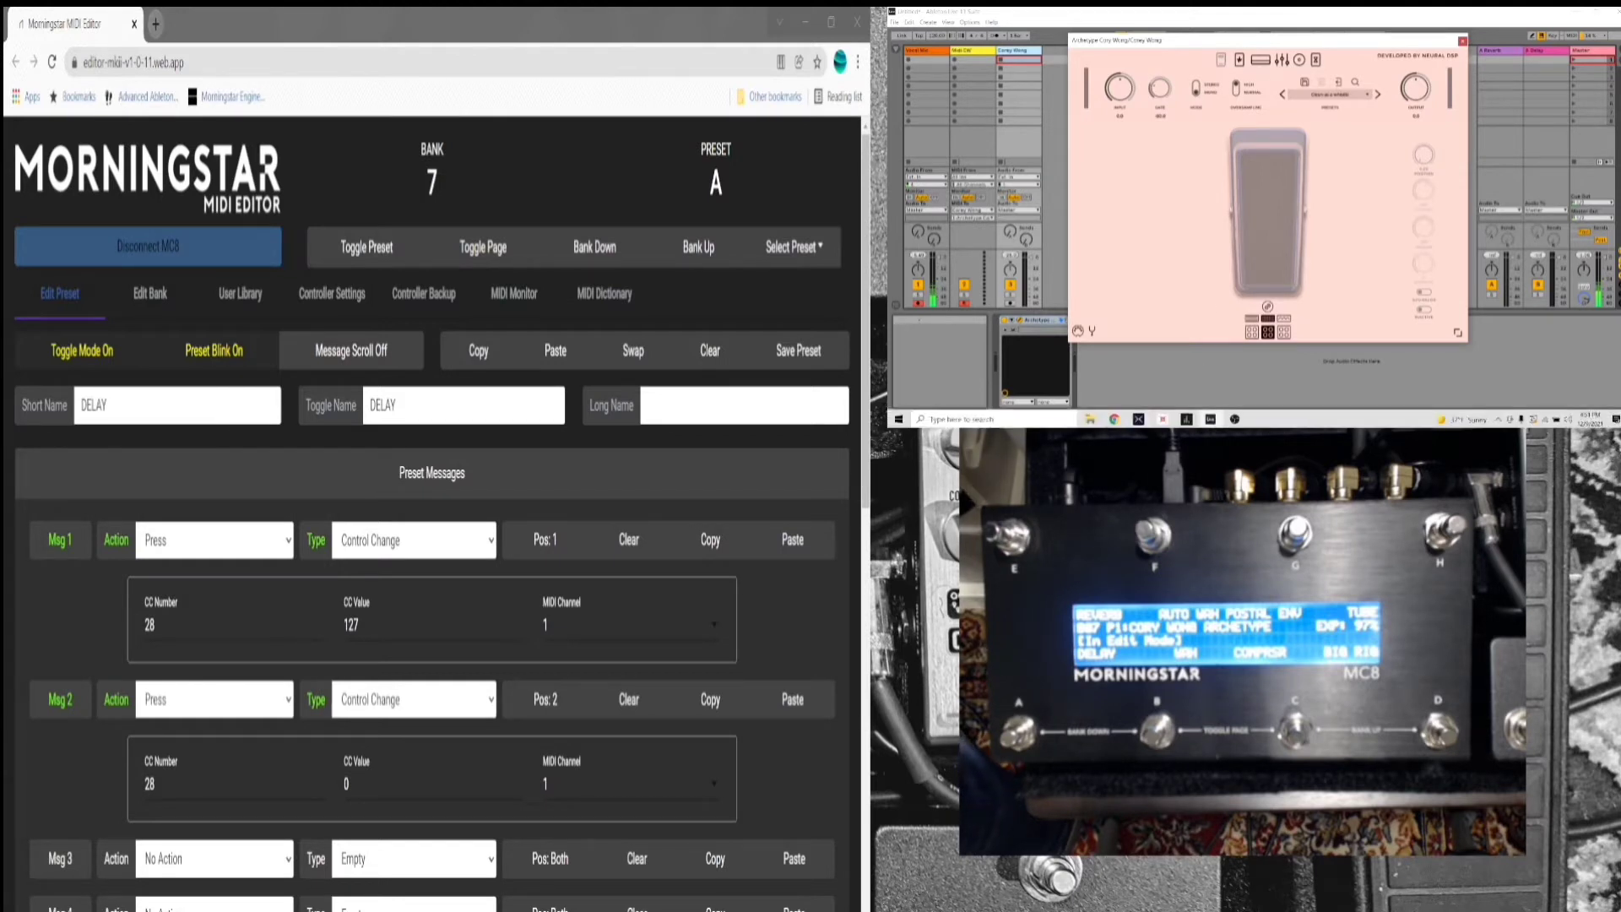
{"action": "left_click", "coordinate": [1115, 418]}
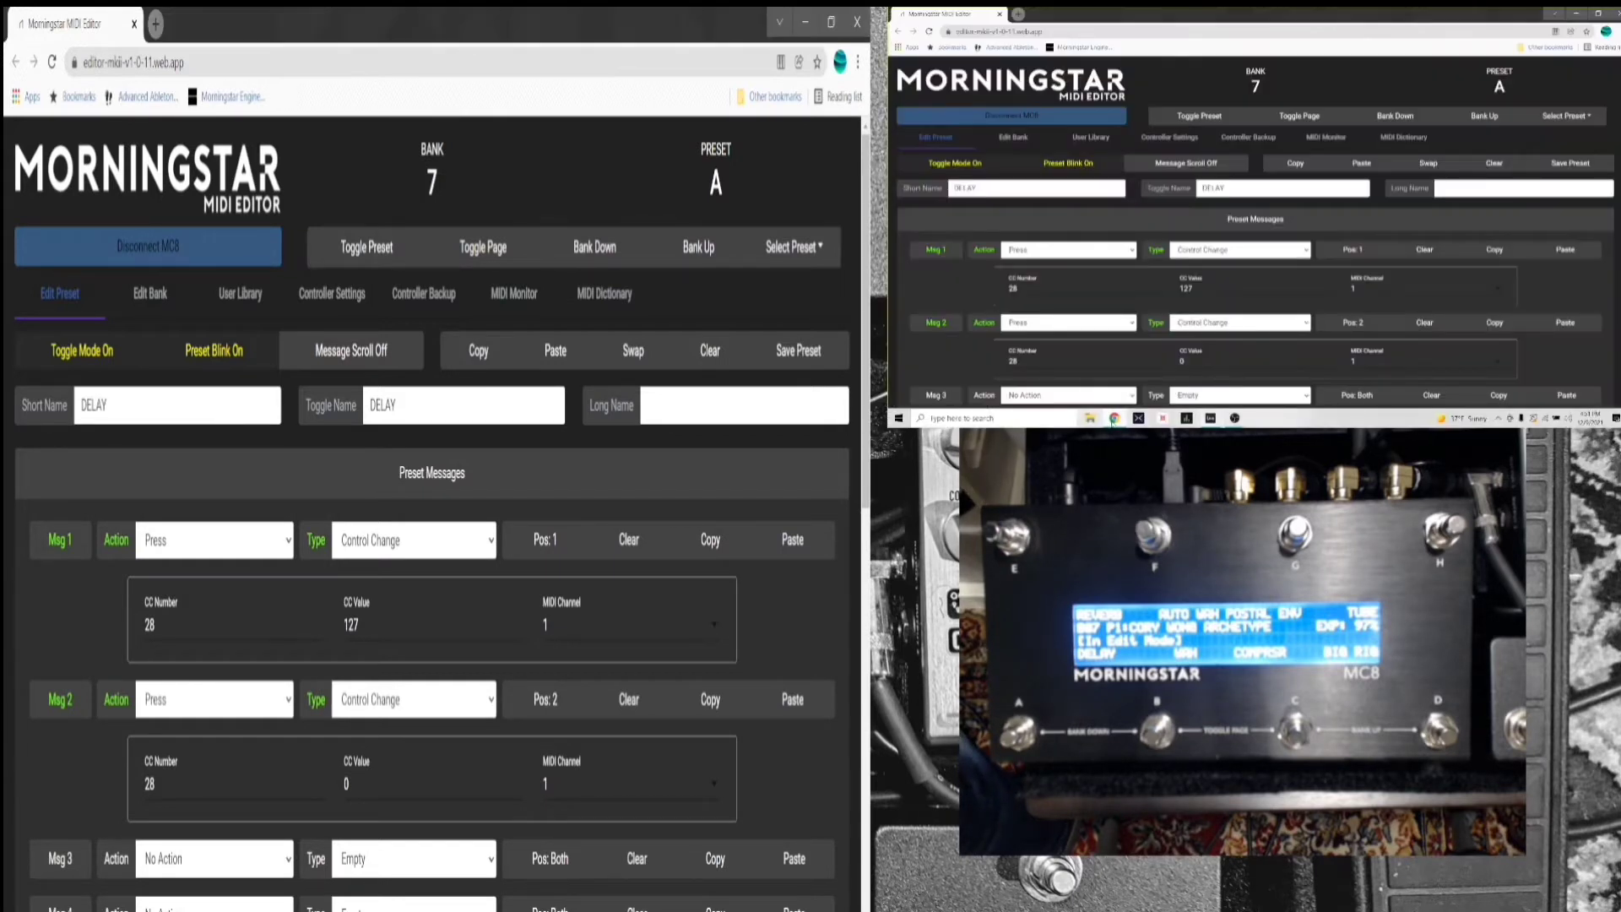
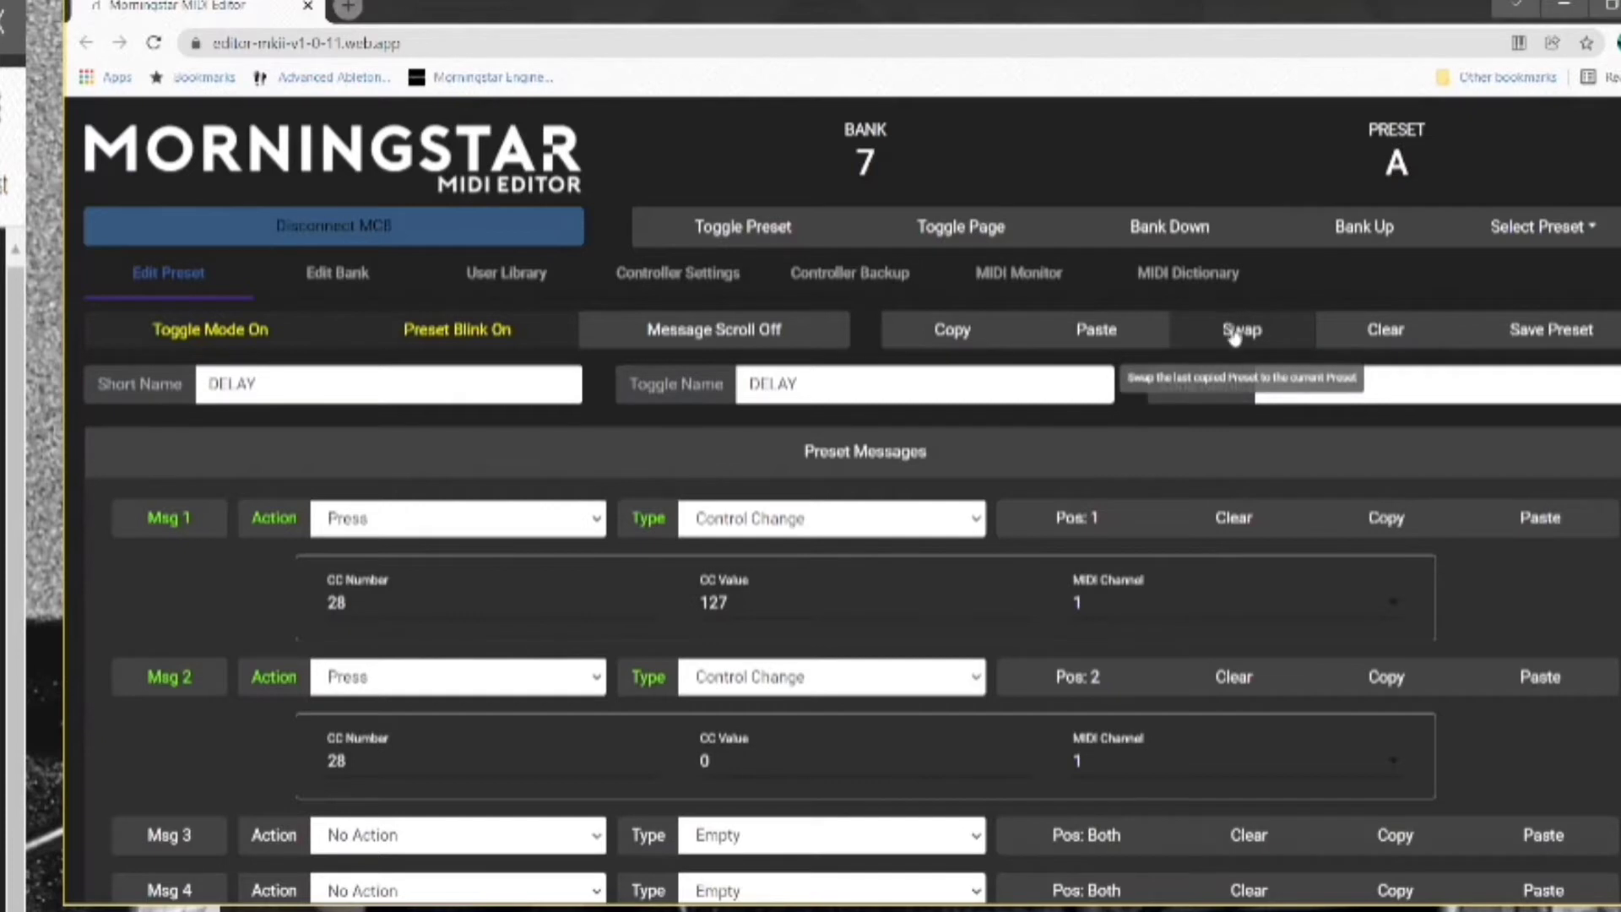
{"action": "scroll", "coordinate": [1220, 351], "scroll_direction": "down", "scroll_amount": 1}
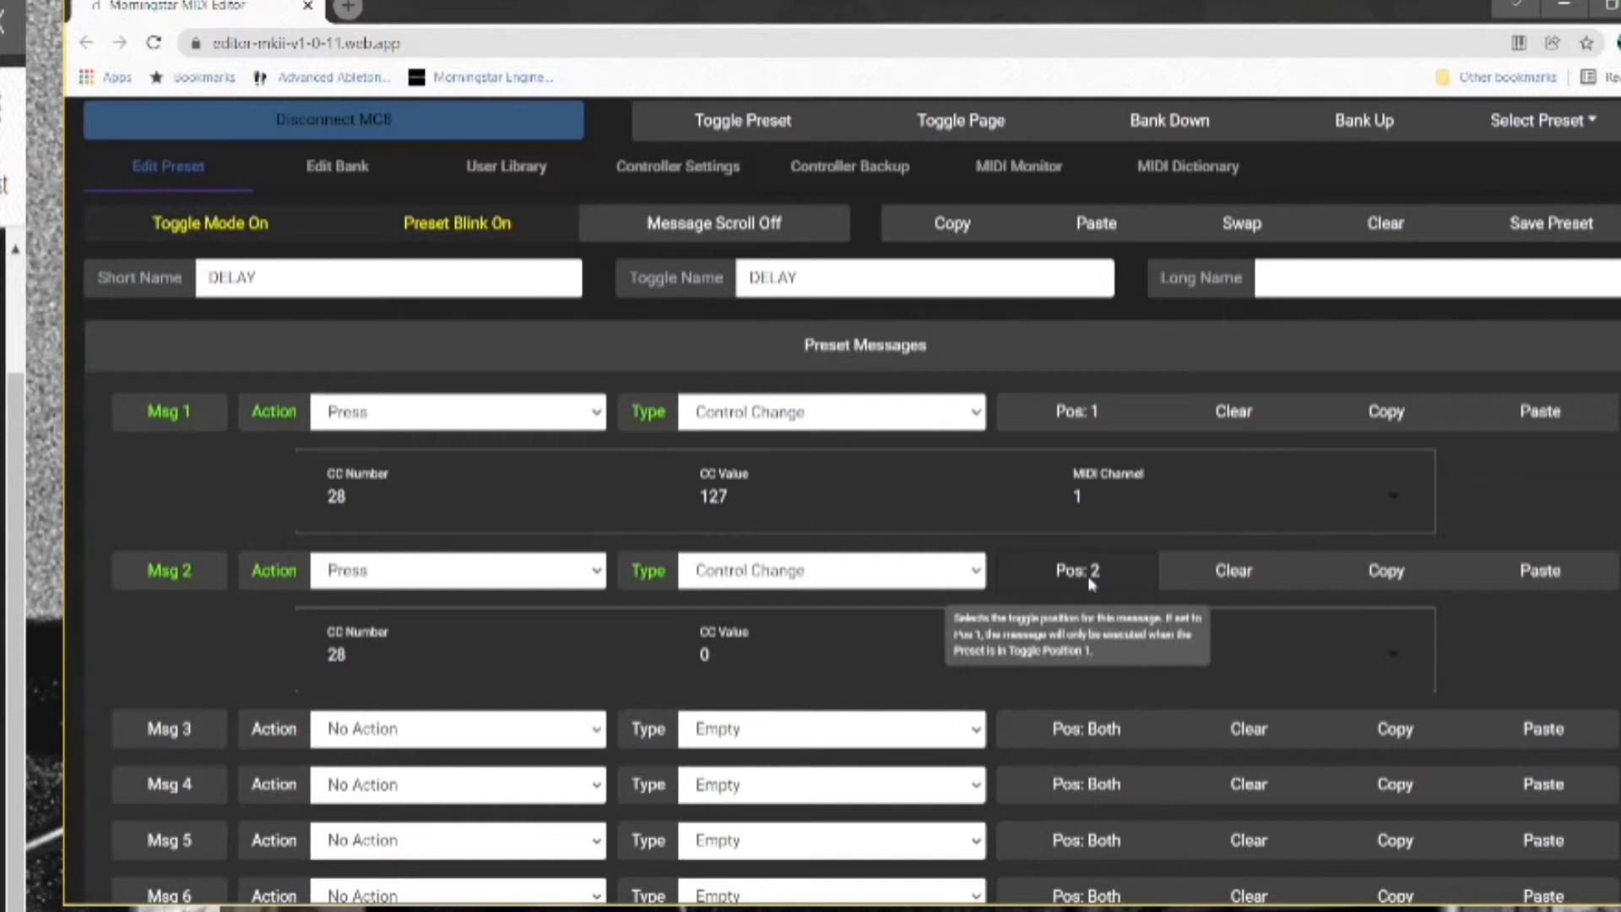
{"action": "scroll", "coordinate": [1381, 299], "scroll_direction": "up", "scroll_amount": 2}
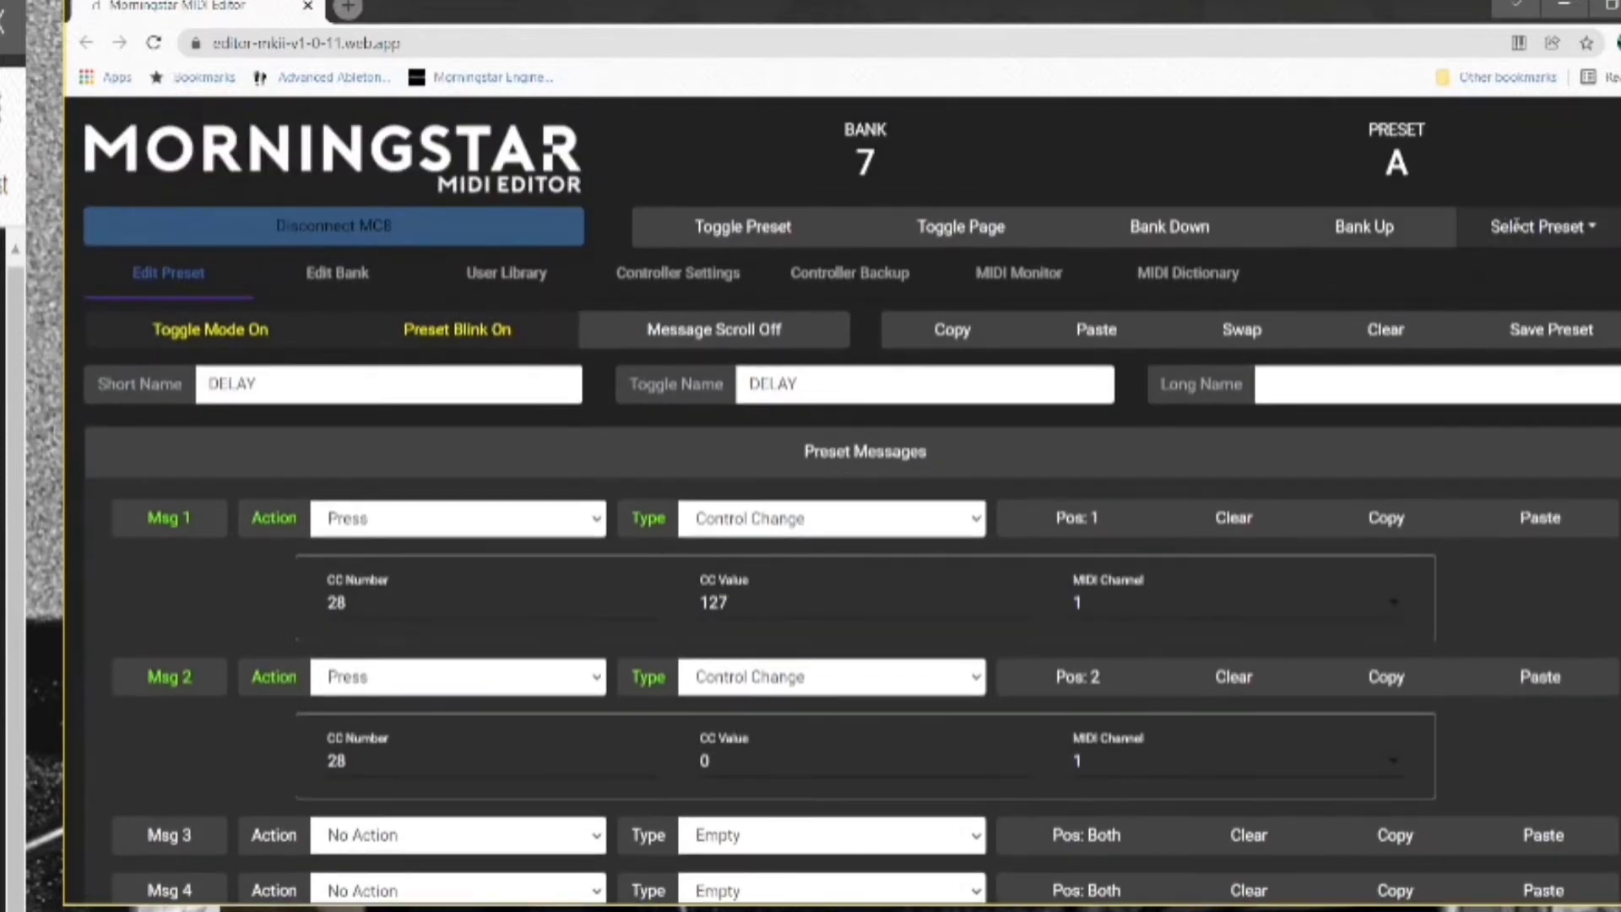
Step: Examine the names, CC numbers and toggle positions of presets B, C, D and E in bank 7
{"action": "left_click", "coordinate": [1522, 226]}
{"action": "left_click", "coordinate": [1520, 160]}
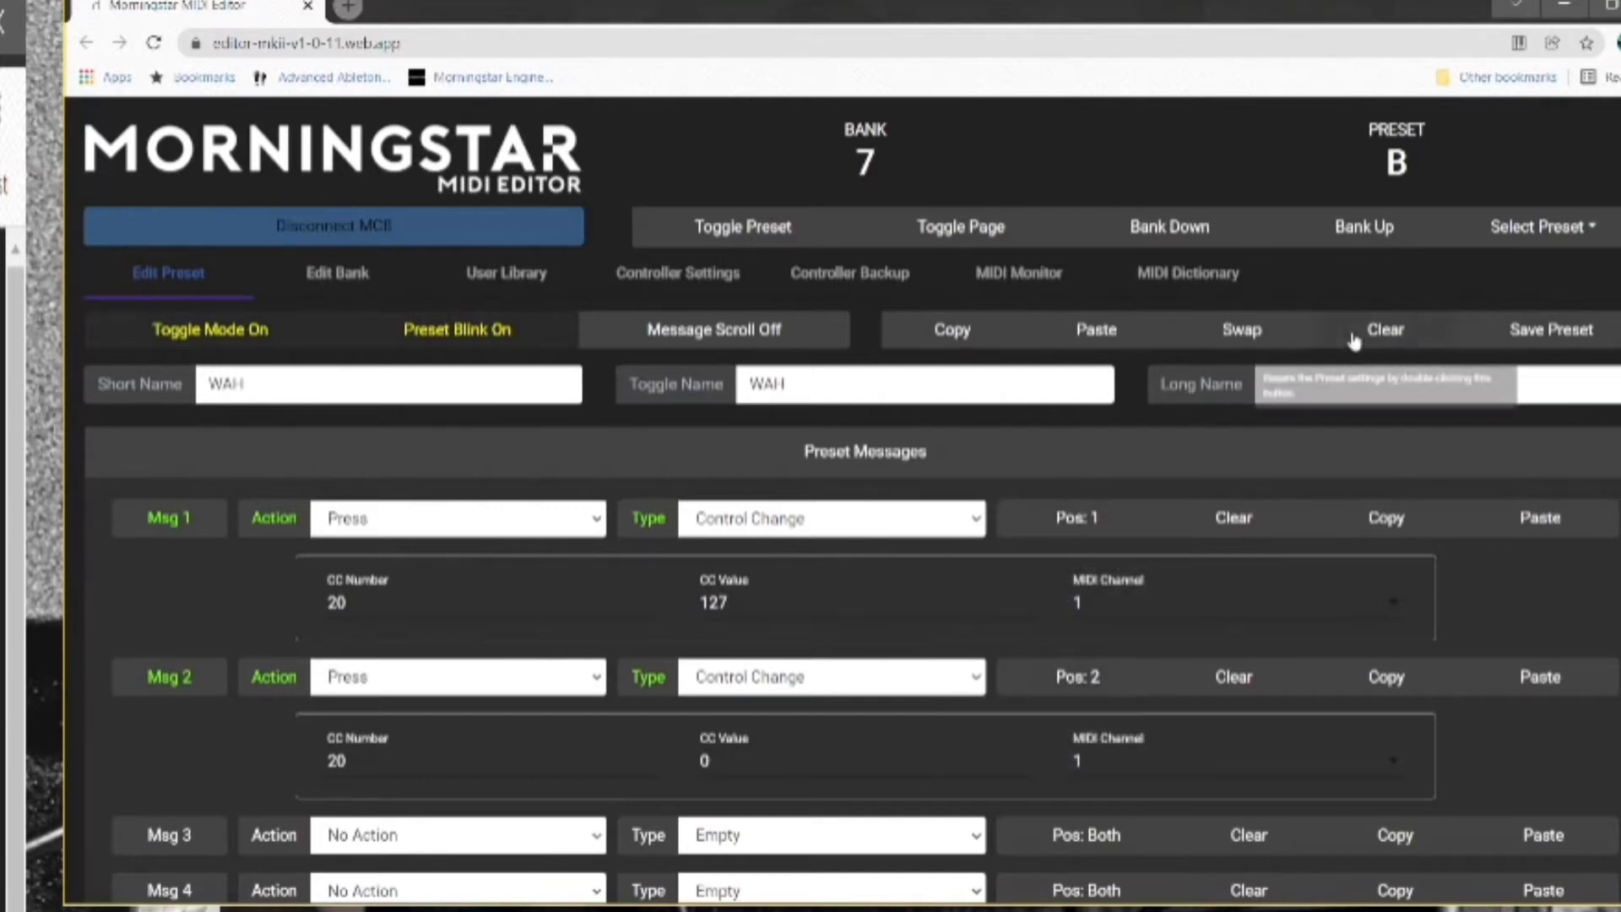
{"action": "left_click", "coordinate": [1520, 238]}
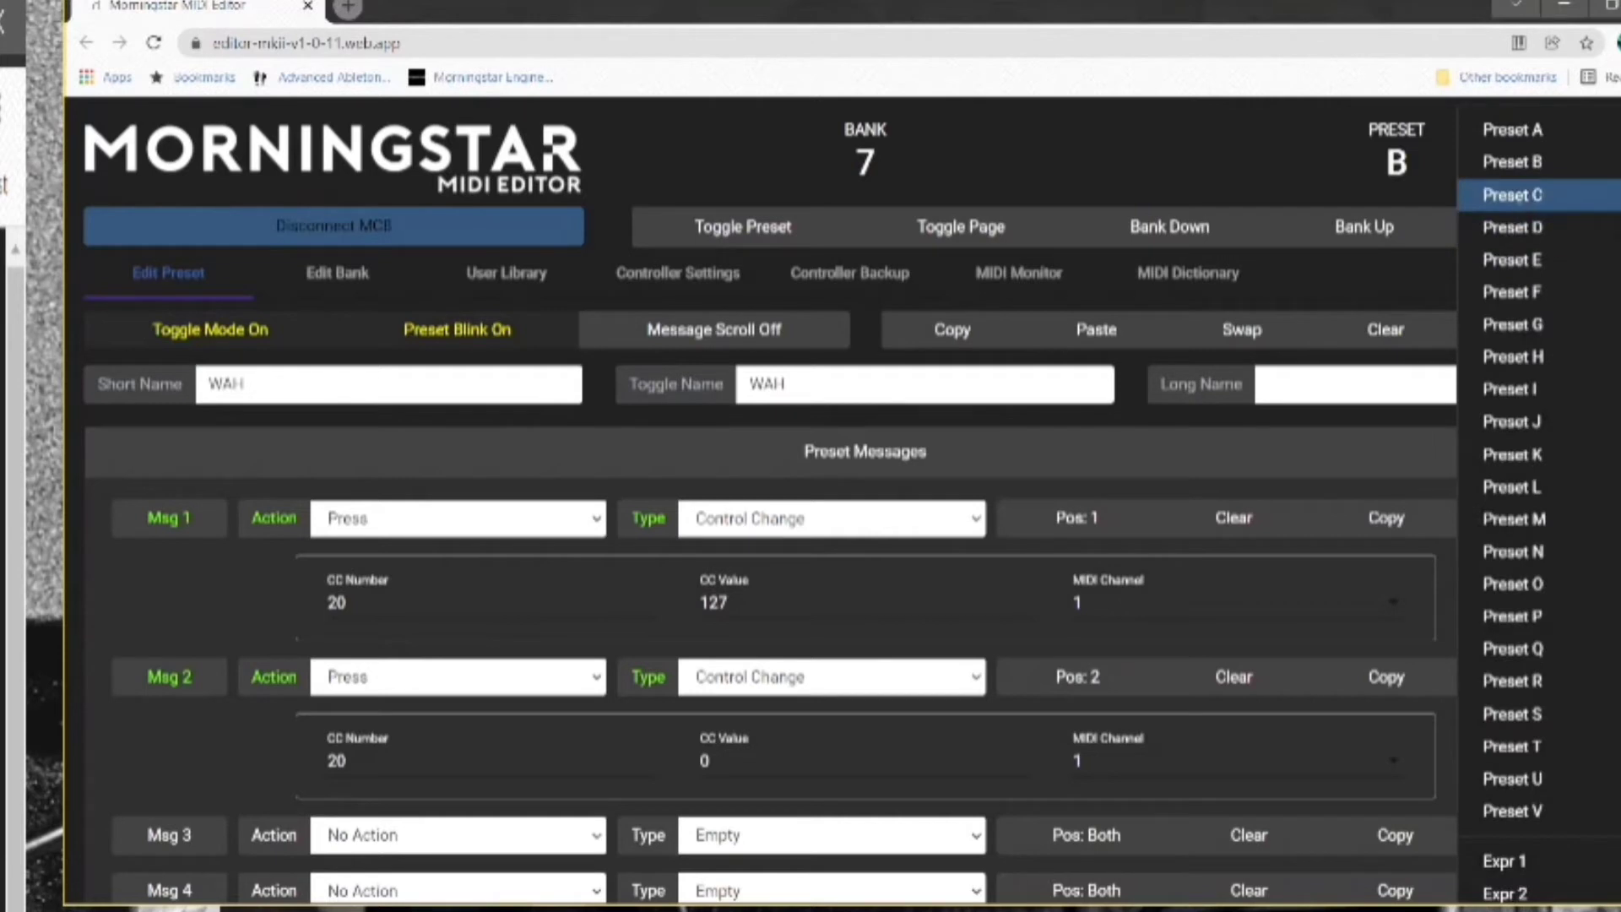
{"action": "left_click", "coordinate": [1511, 196]}
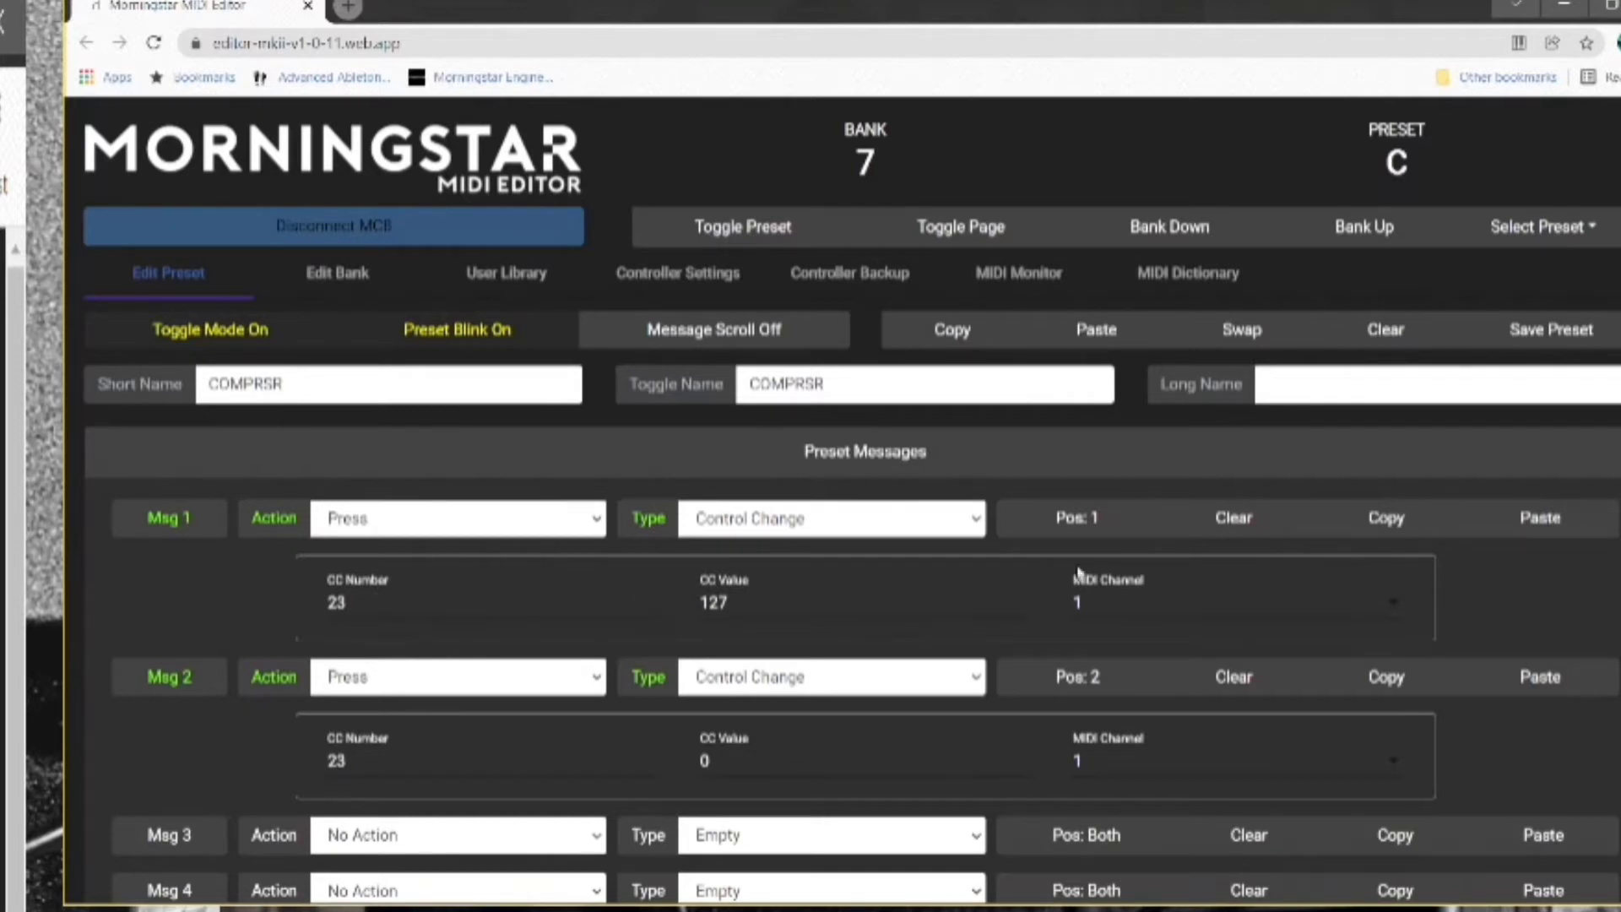
{"action": "left_click", "coordinate": [1554, 221]}
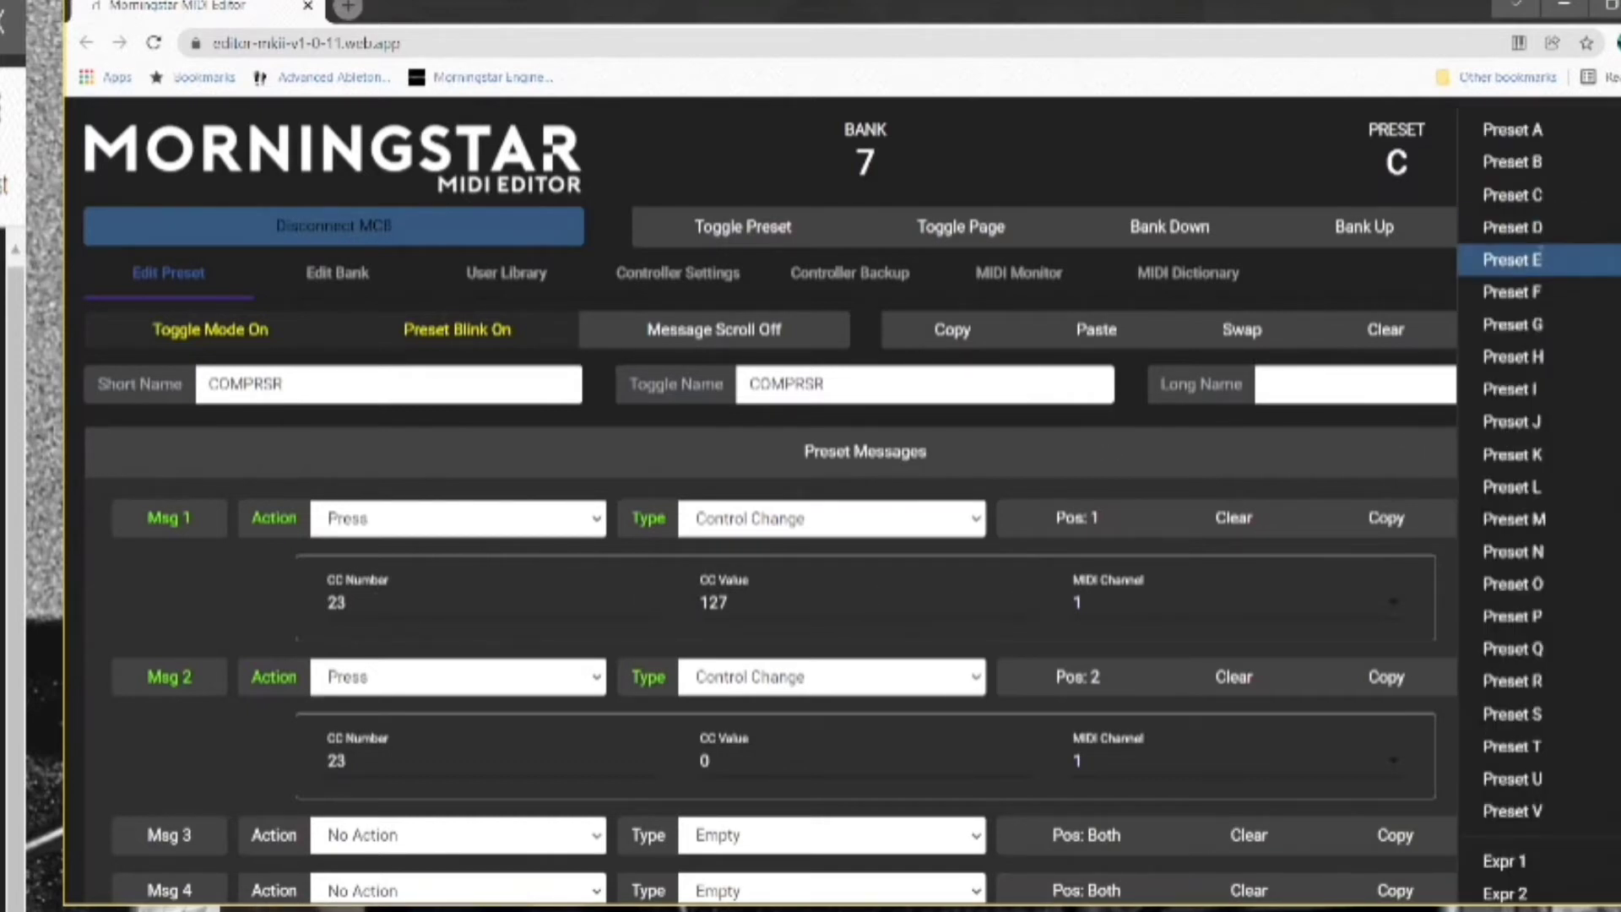
{"action": "left_click", "coordinate": [1539, 226]}
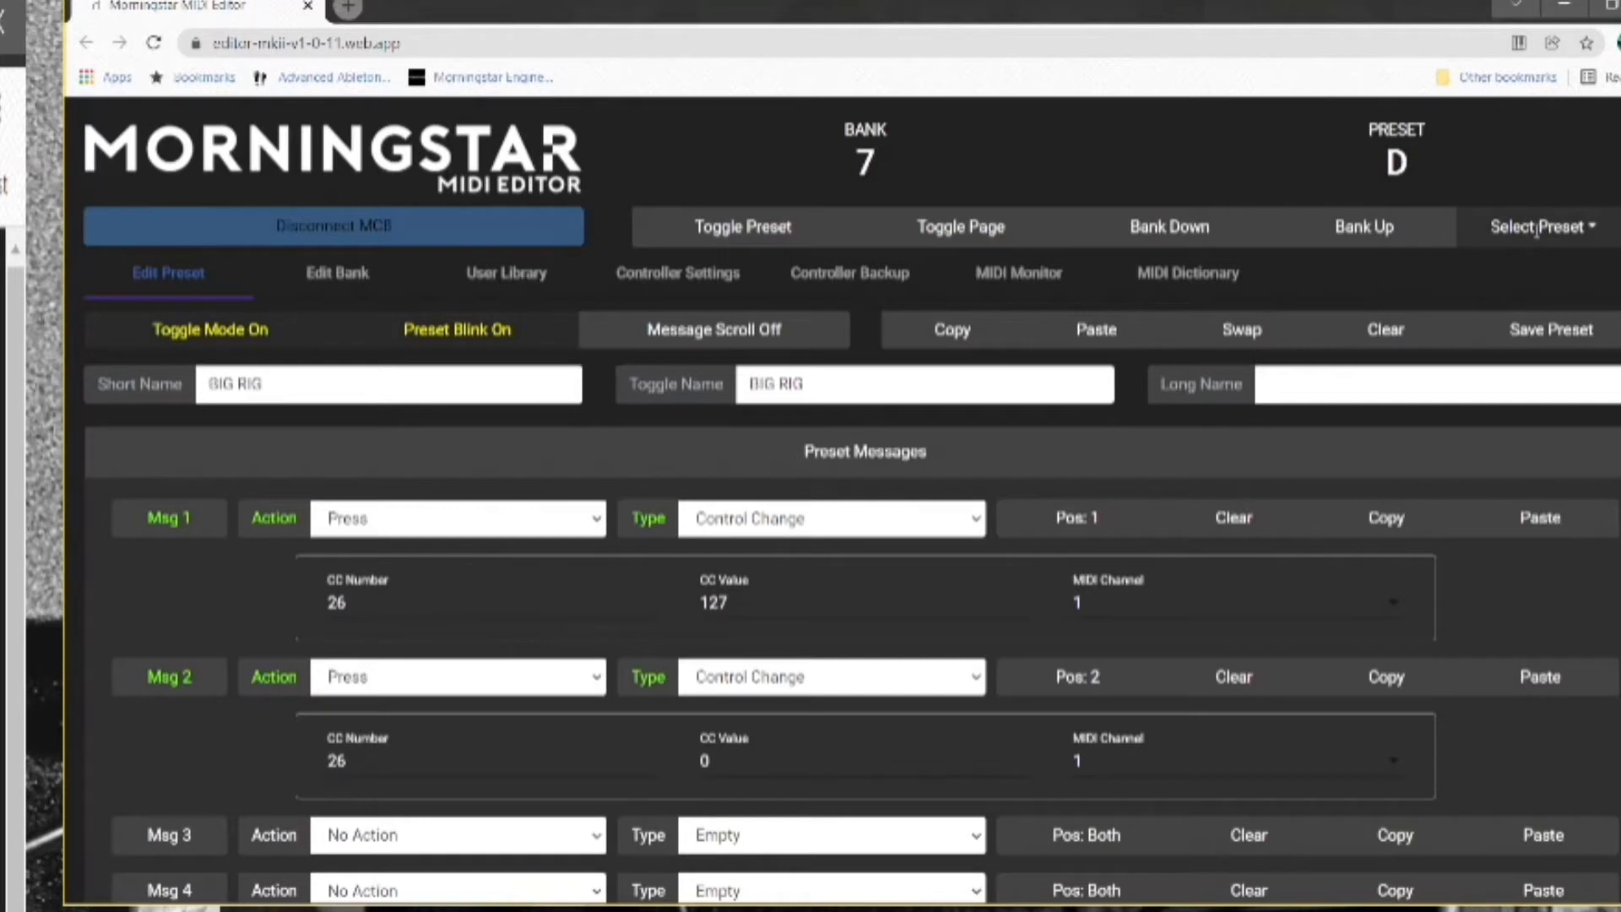
{"action": "left_click", "coordinate": [1537, 228]}
{"action": "left_click", "coordinate": [1538, 261]}
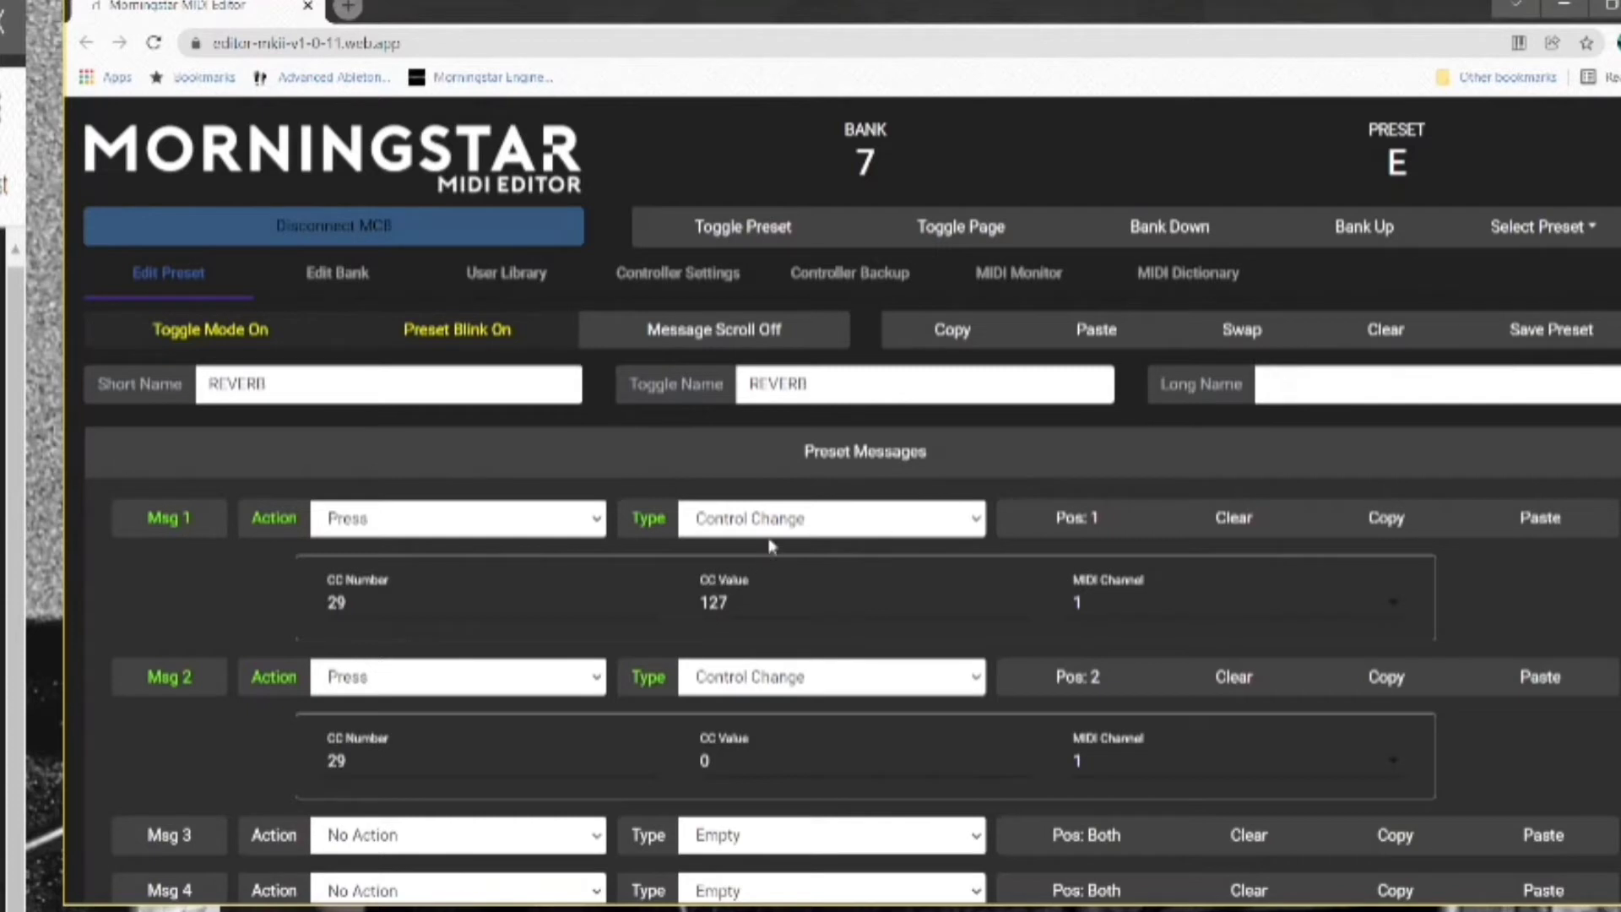
Step: Examine the names and control change messages of presets F, G and H in bank 7
{"action": "mouse_move", "coordinate": [470, 353]}
{"action": "left_click", "coordinate": [1568, 223]}
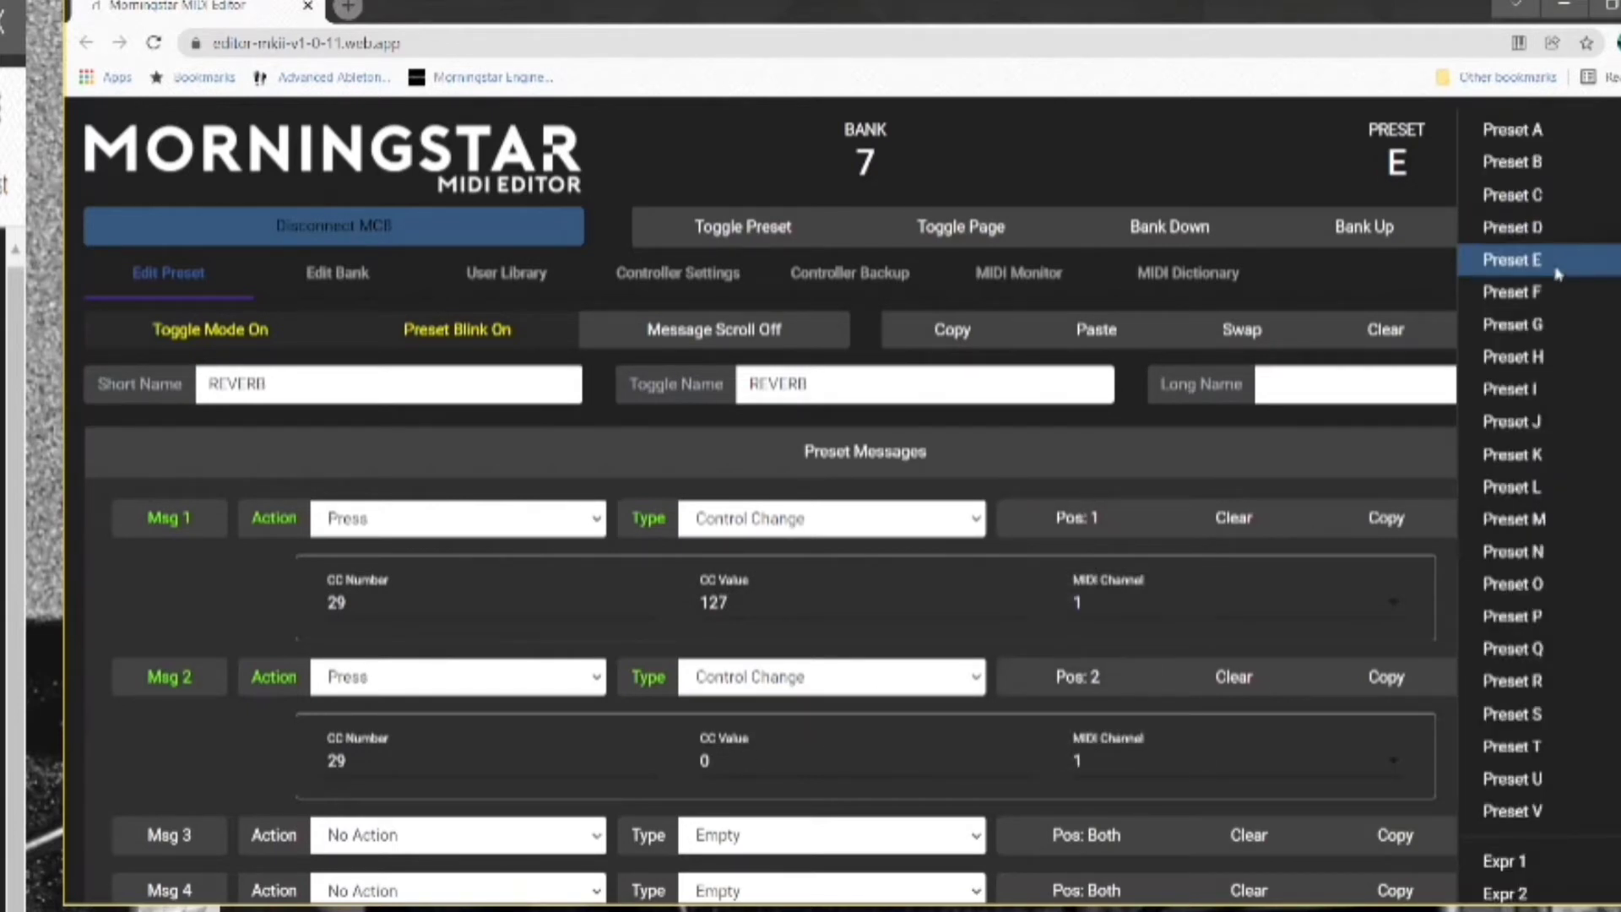
{"action": "left_click", "coordinate": [1558, 272]}
{"action": "left_click", "coordinate": [1542, 227]}
{"action": "left_click", "coordinate": [1540, 293]}
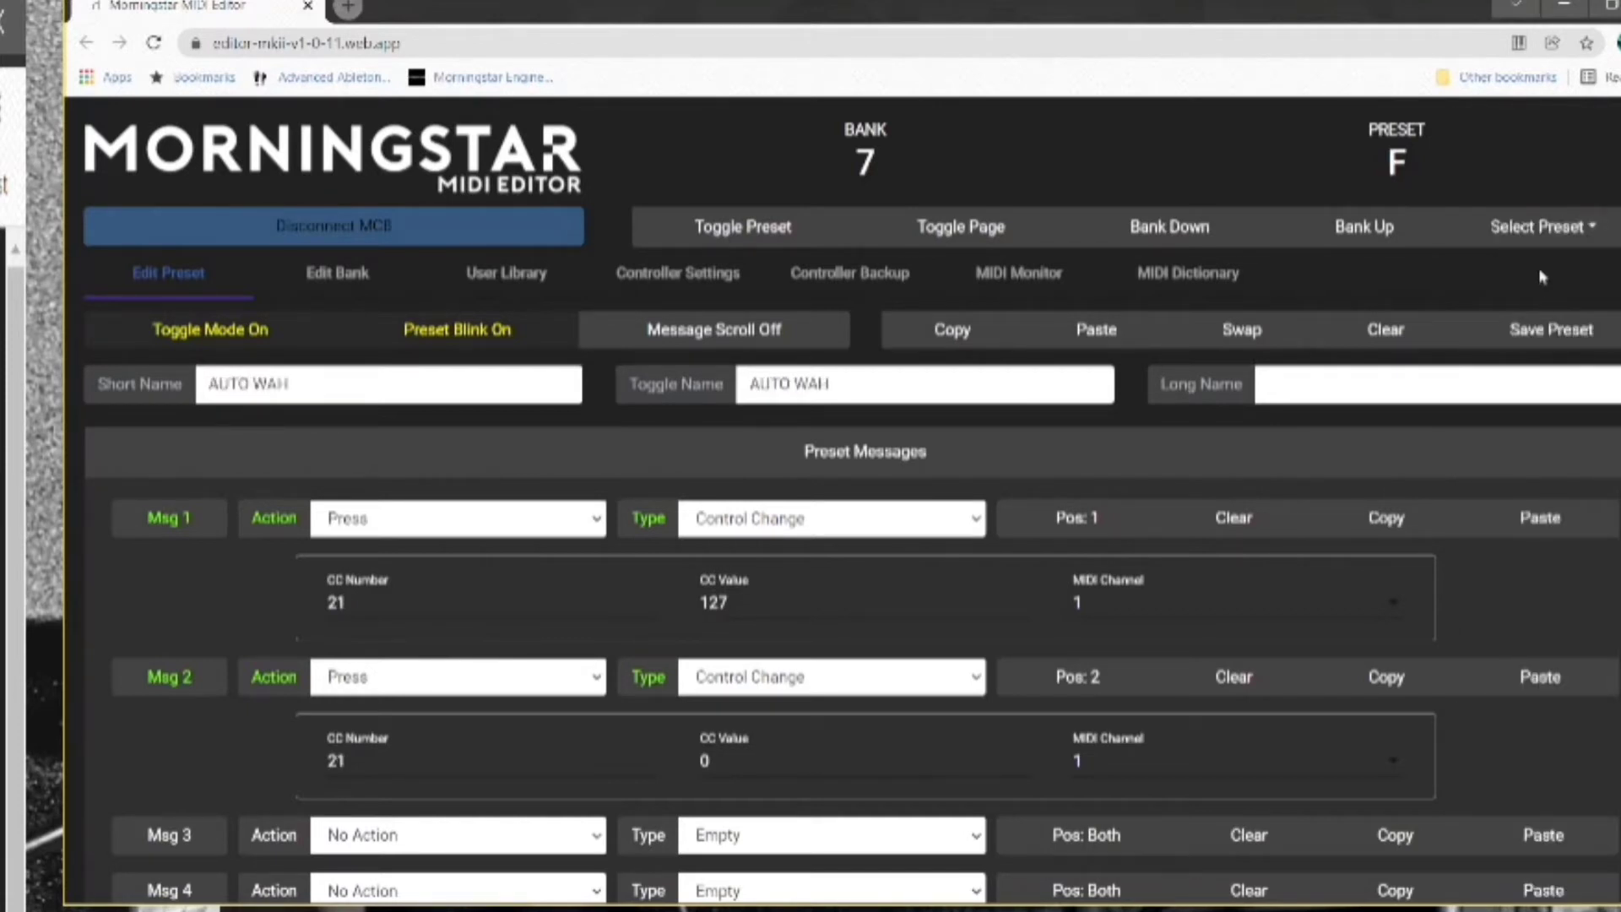
{"action": "left_click", "coordinate": [1542, 226]}
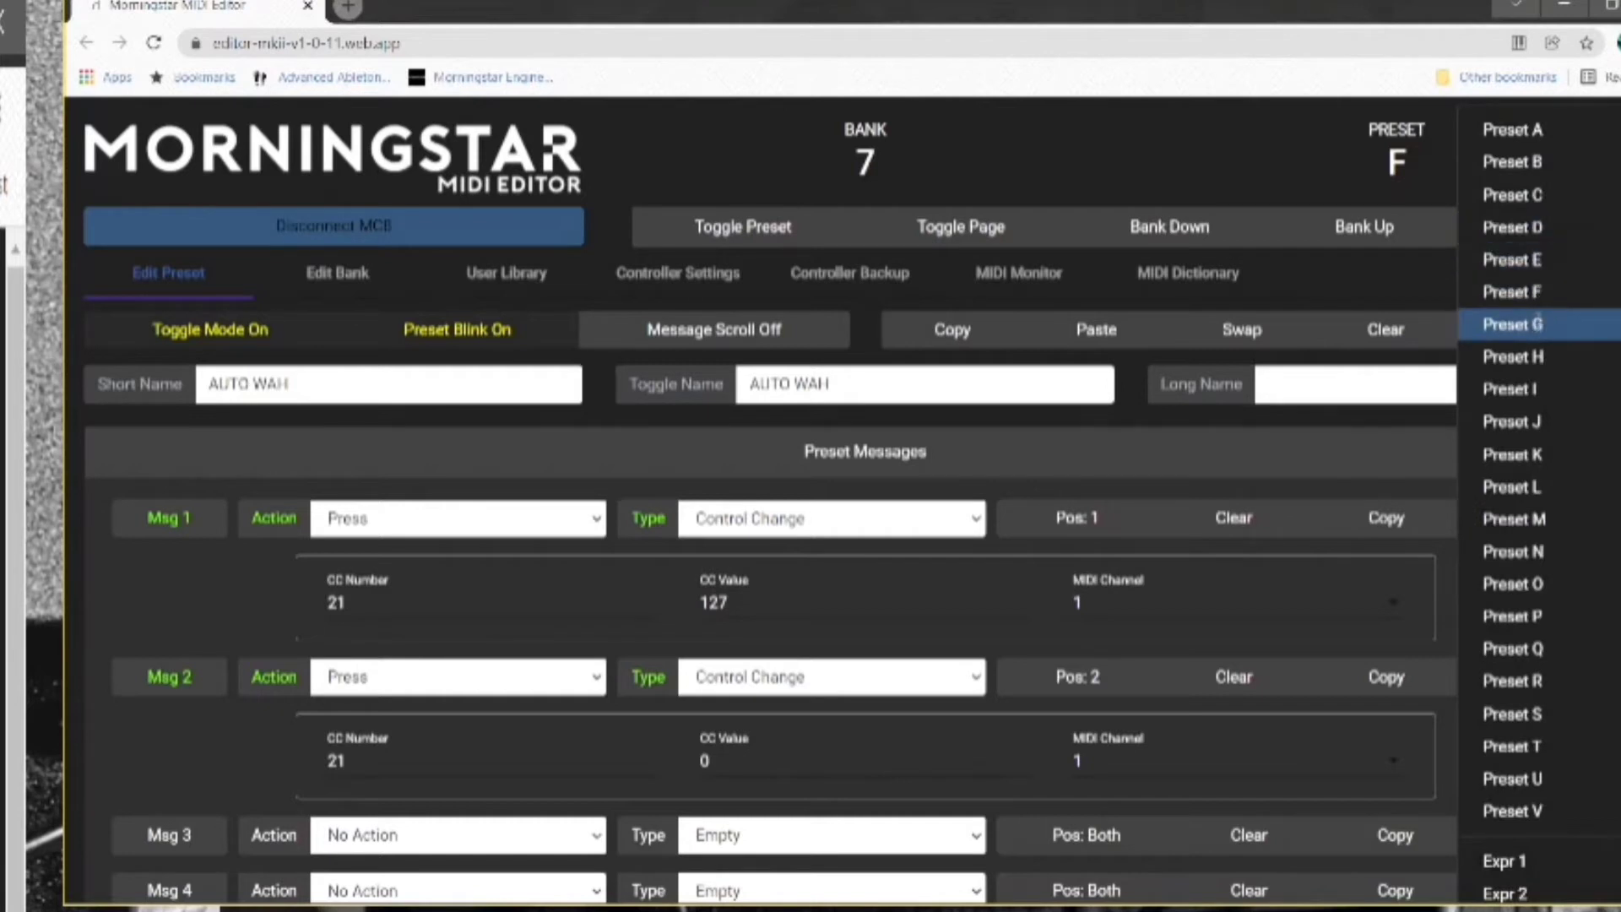
{"action": "left_click", "coordinate": [1537, 323]}
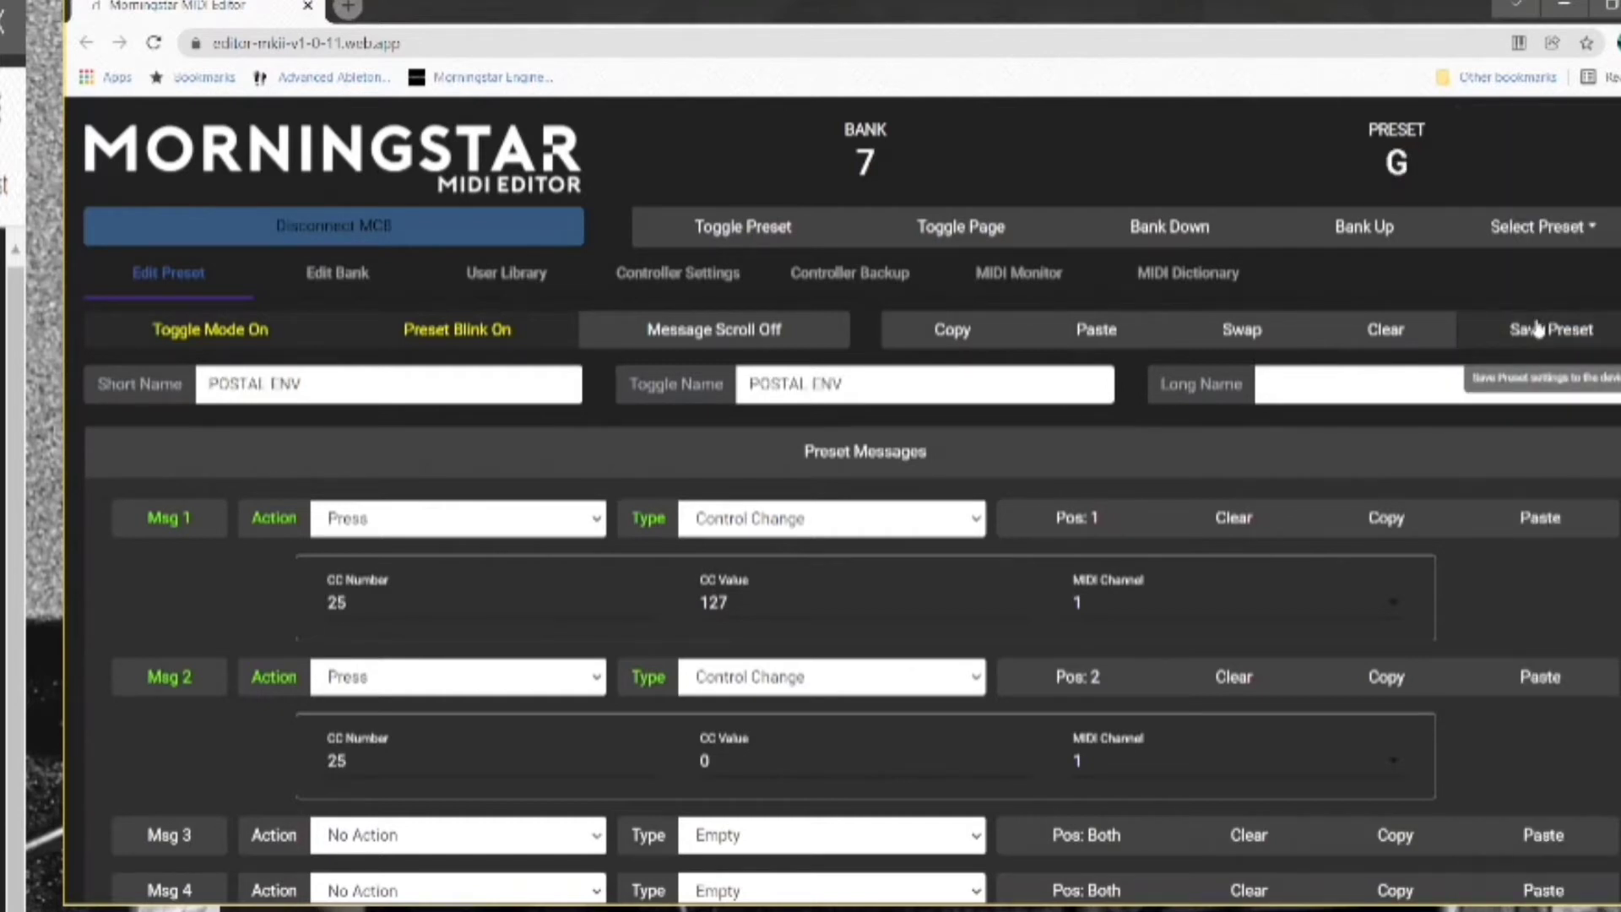
{"action": "left_click", "coordinate": [1527, 241]}
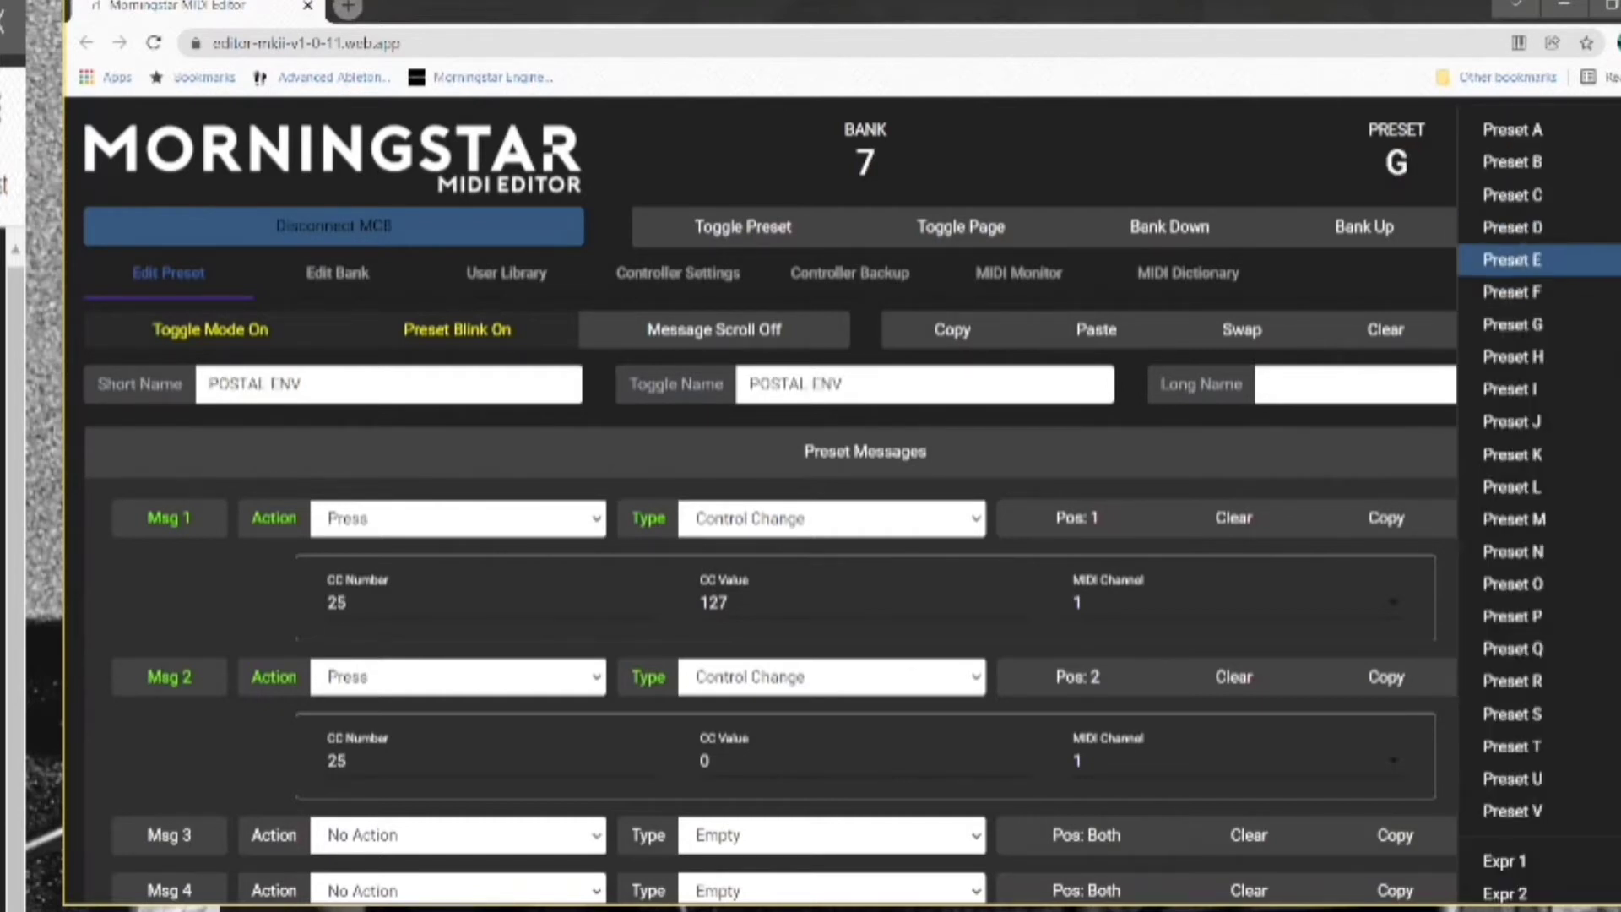
{"action": "left_click", "coordinate": [1524, 355]}
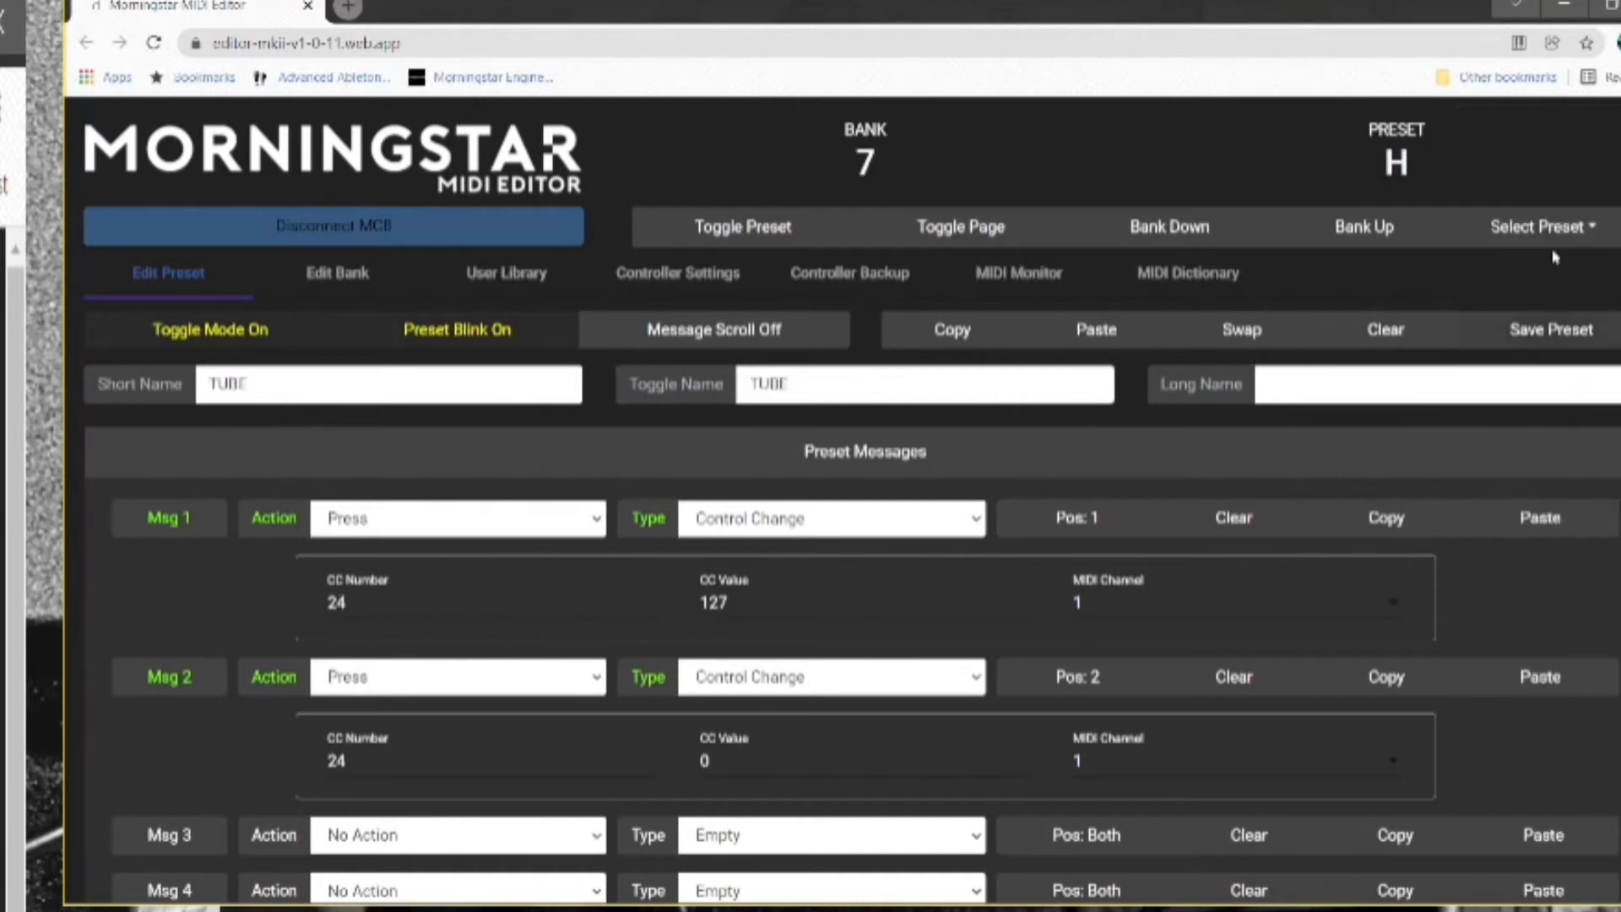
Step: Open preset I of bank 7 and examine its press and release messages
{"action": "left_click", "coordinate": [1541, 226]}
{"action": "left_click", "coordinate": [1556, 388]}
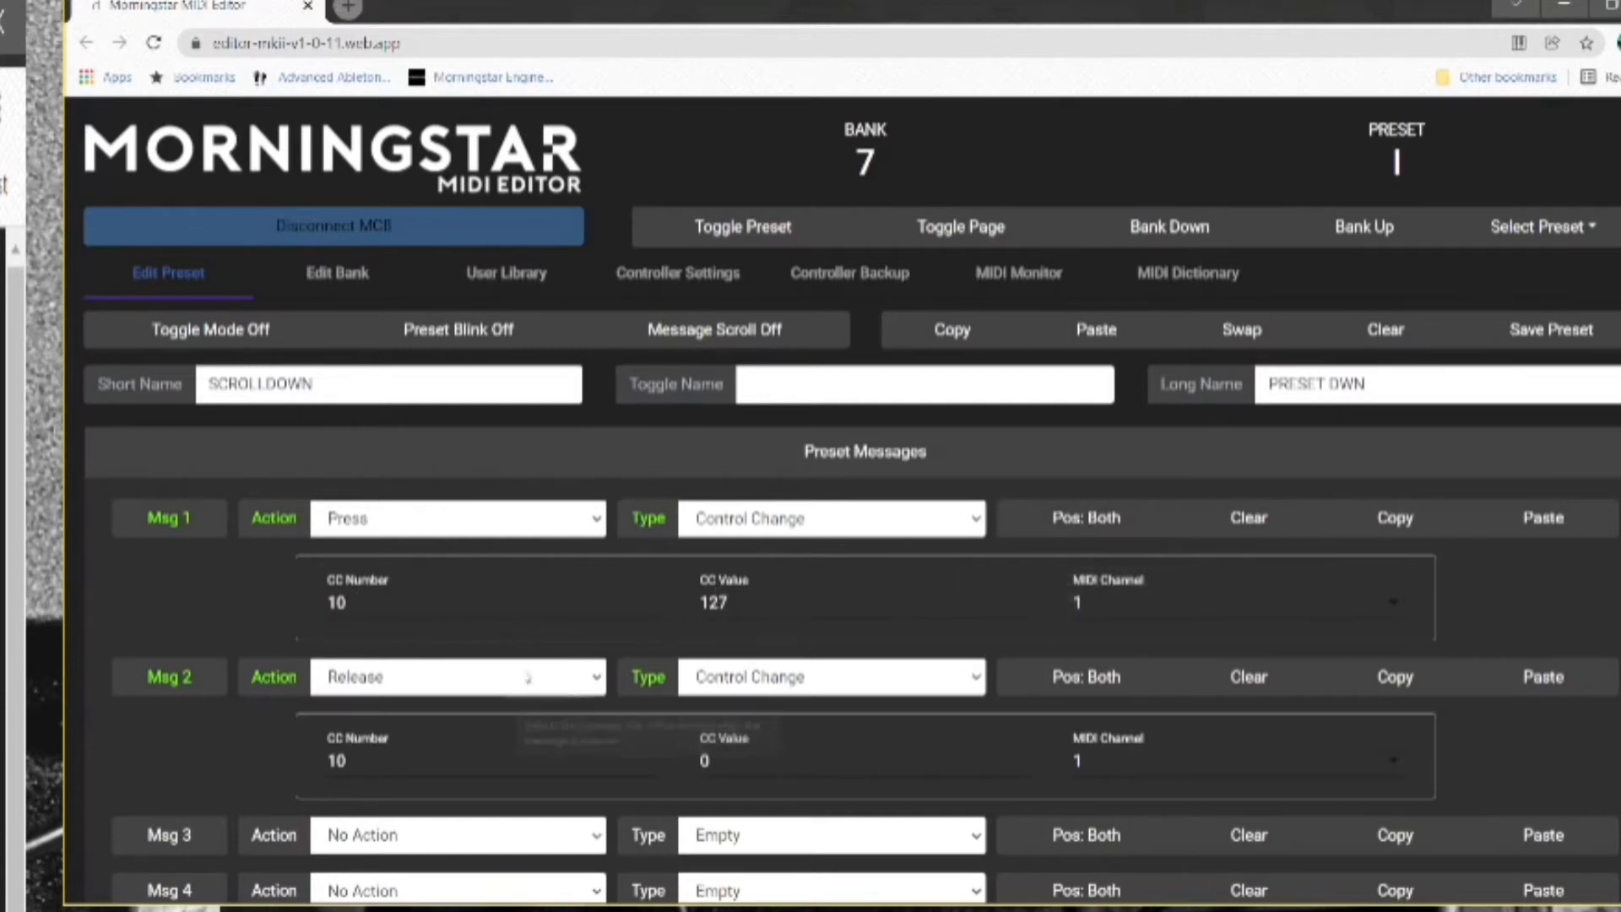
{"action": "mouse_move", "coordinate": [180, 687]}
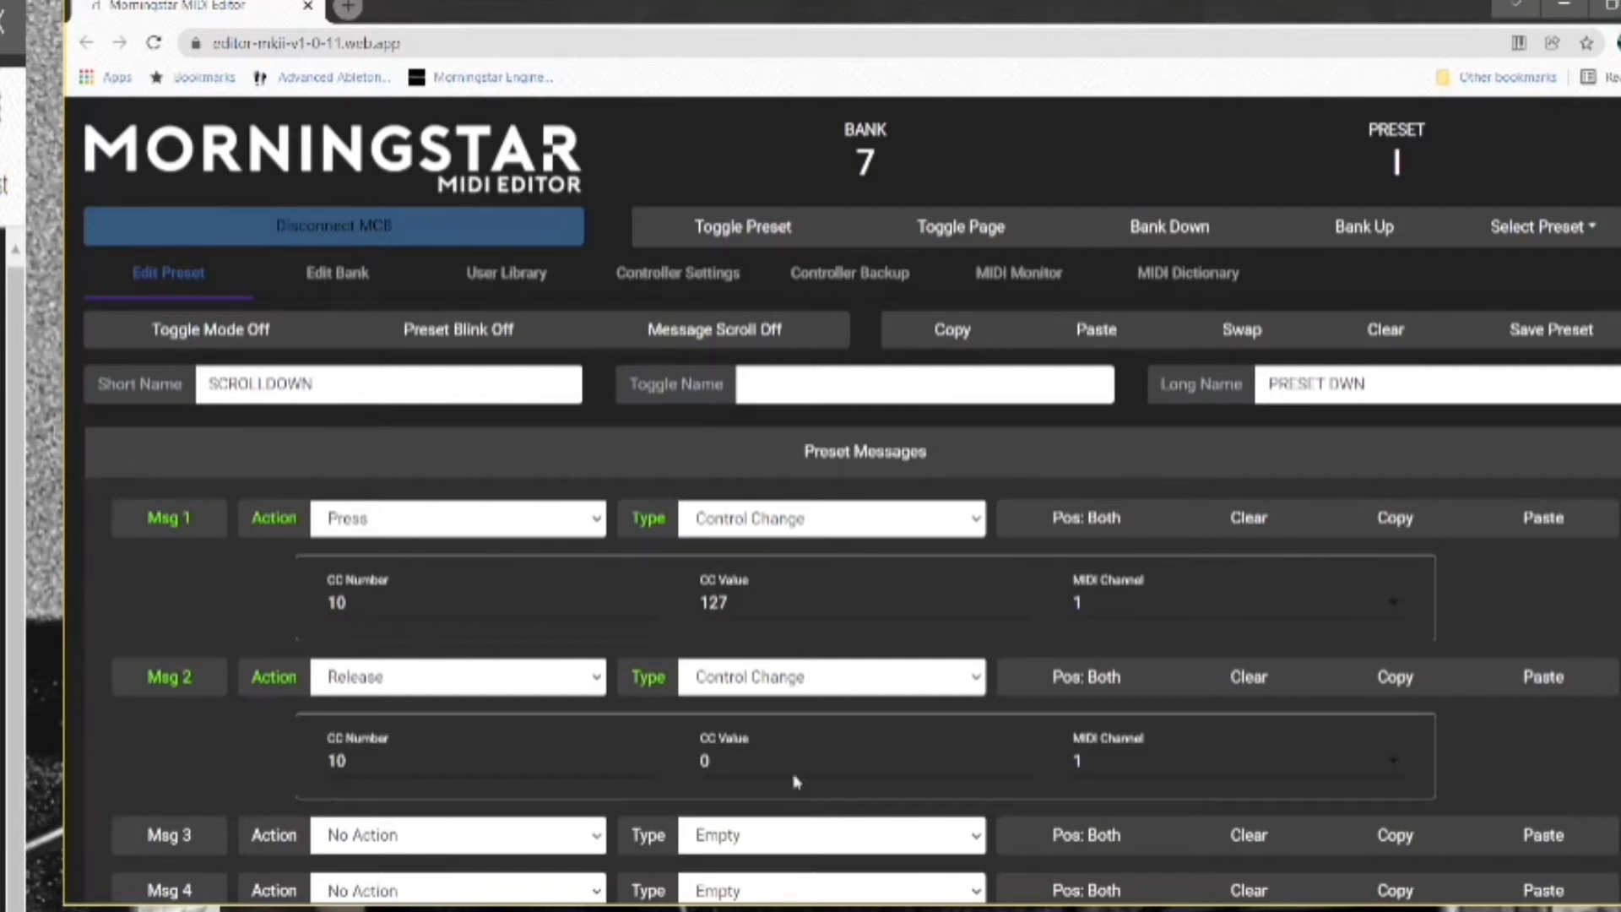
Step: Open presets J and M of bank 7 and examine their bank jump and control change messages
{"action": "left_click", "coordinate": [1547, 228]}
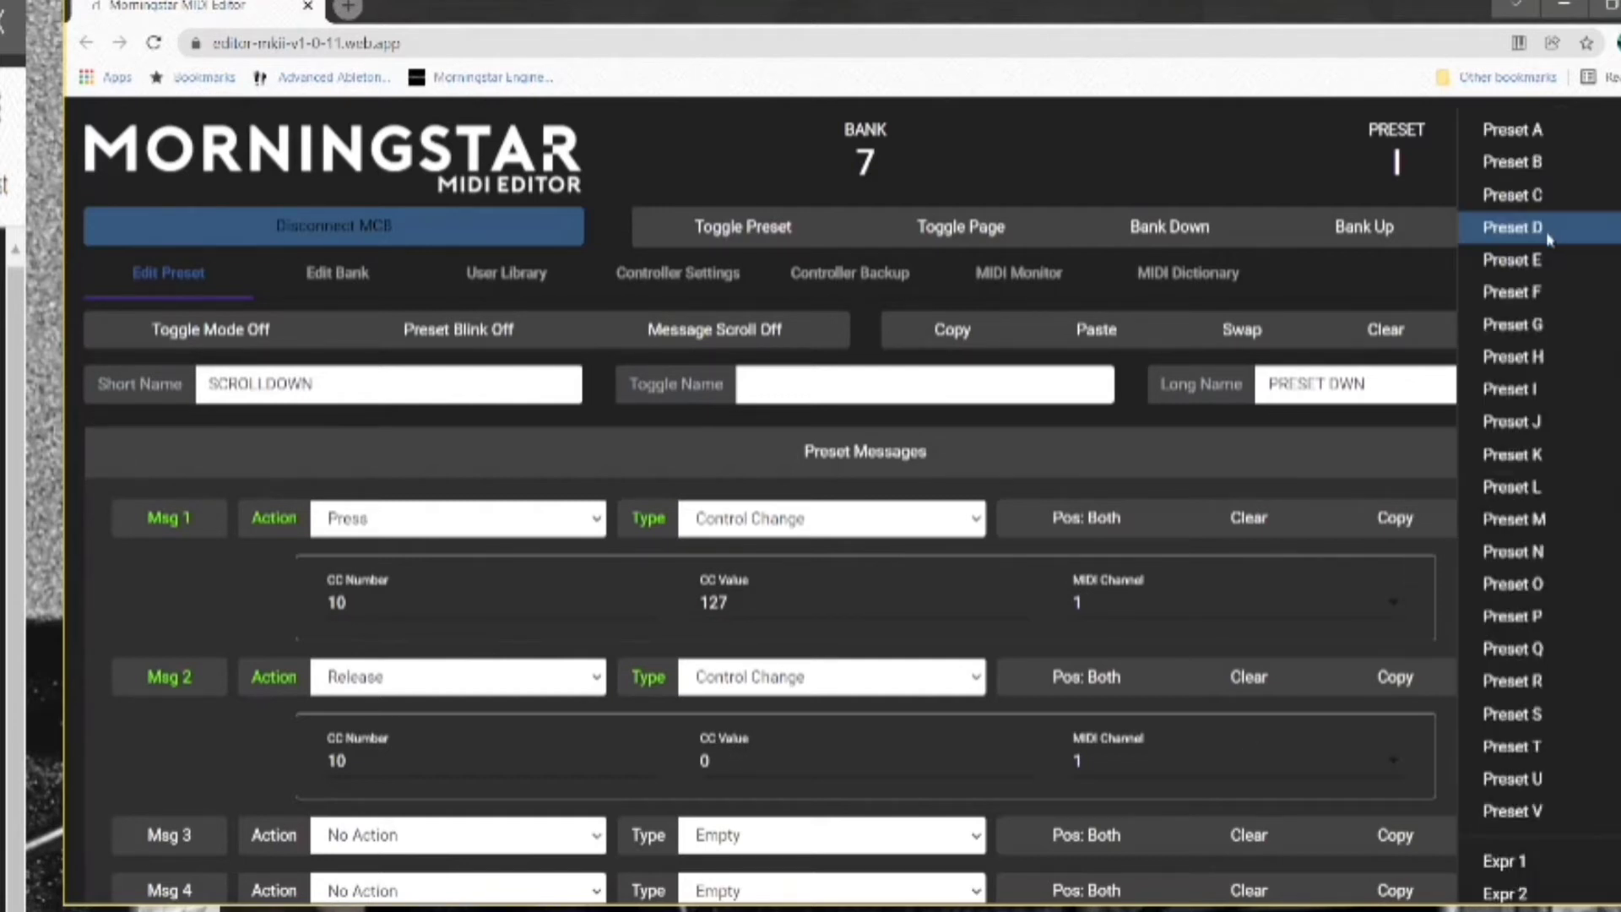
{"action": "left_click", "coordinate": [1547, 423]}
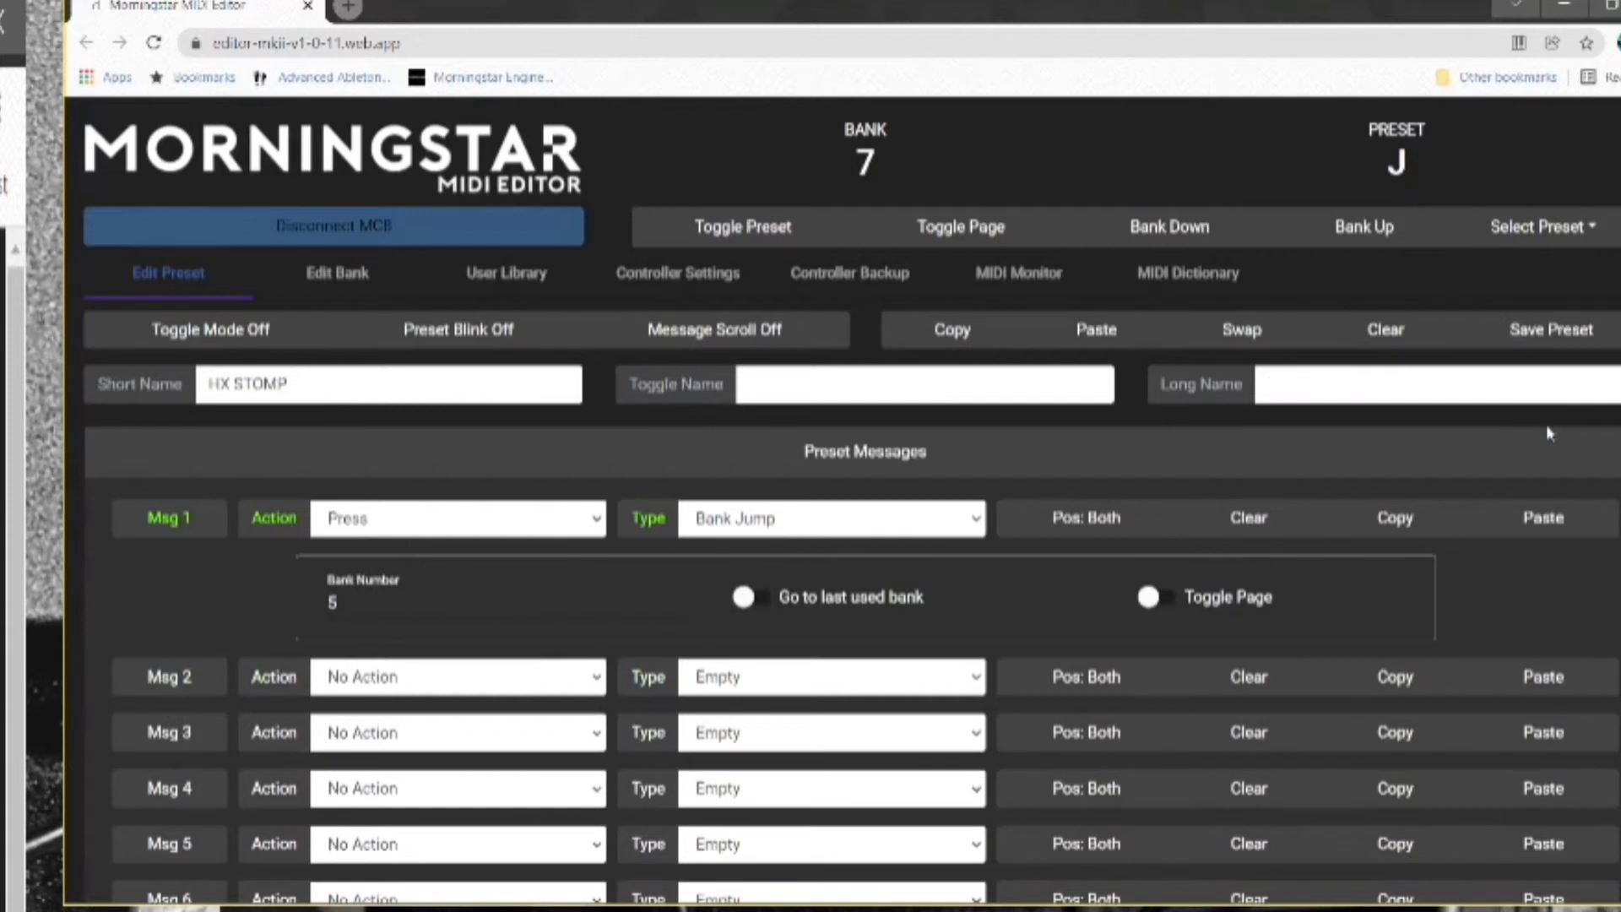
{"action": "left_click", "coordinate": [1539, 226]}
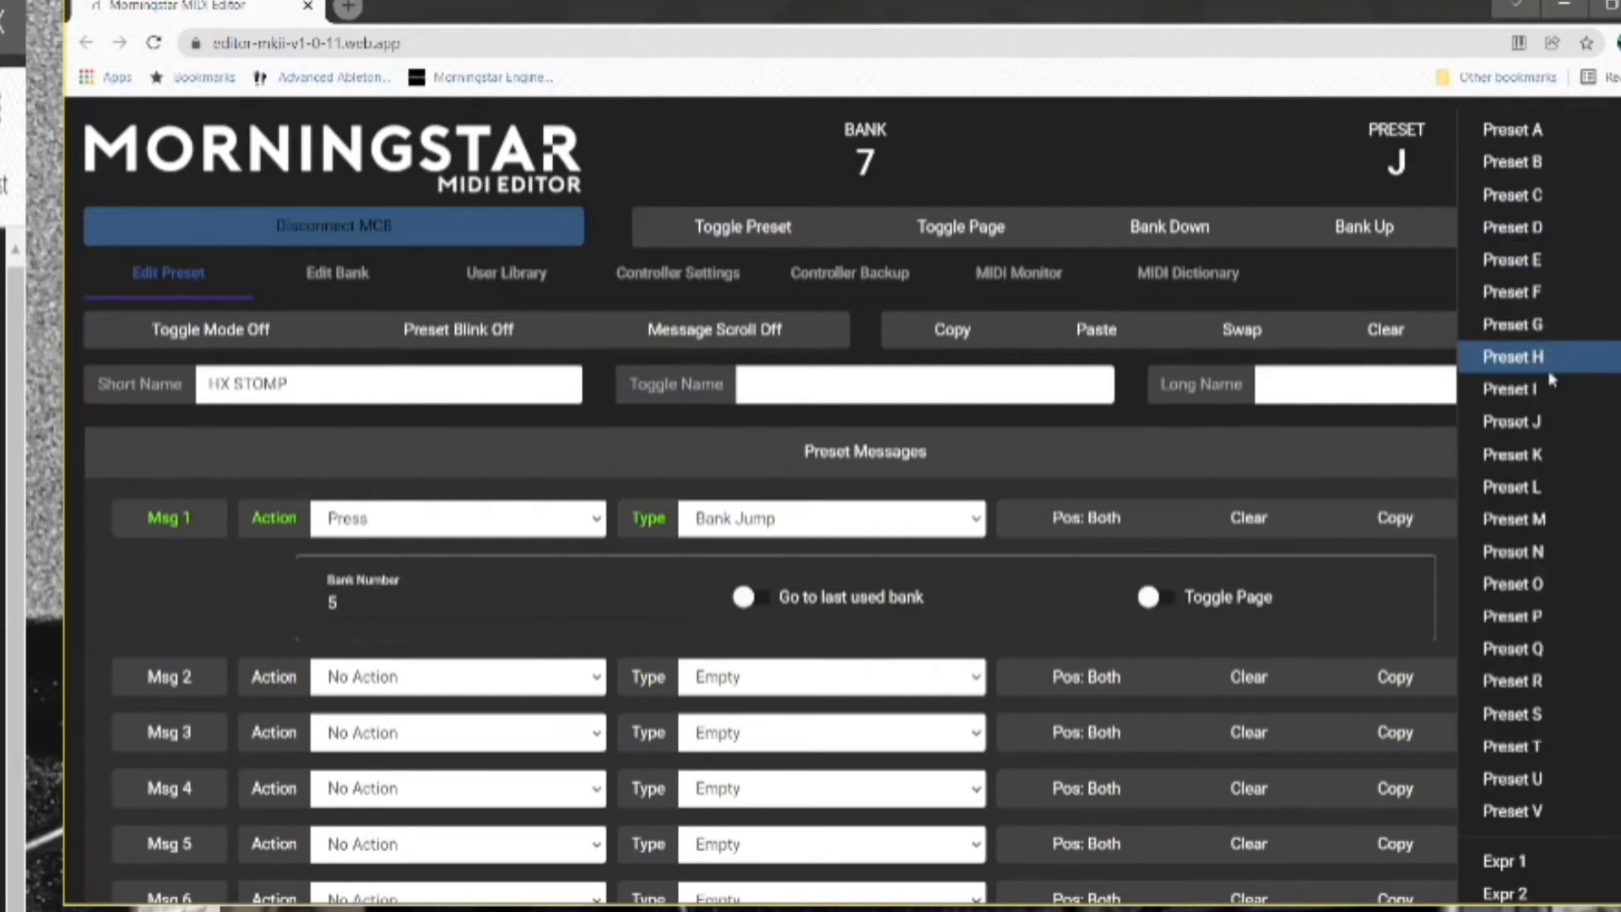
{"action": "left_click", "coordinate": [1537, 519]}
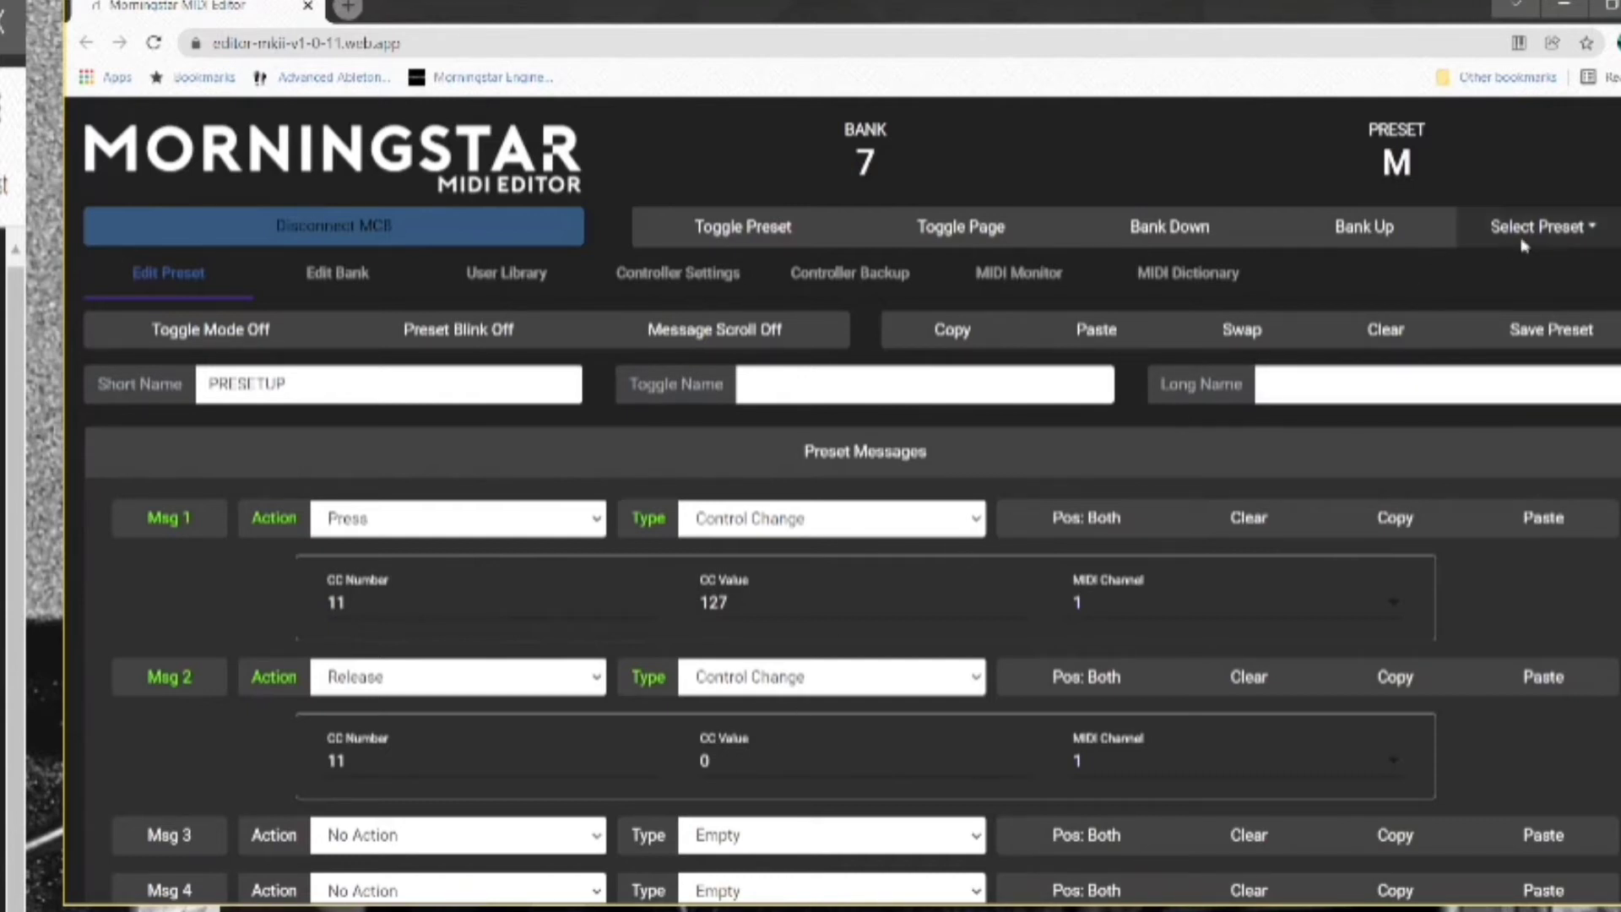
Step: Examine the message type options and CC settings of Expression 1 in bank 7, and reopen preset A
{"action": "left_click", "coordinate": [1547, 228]}
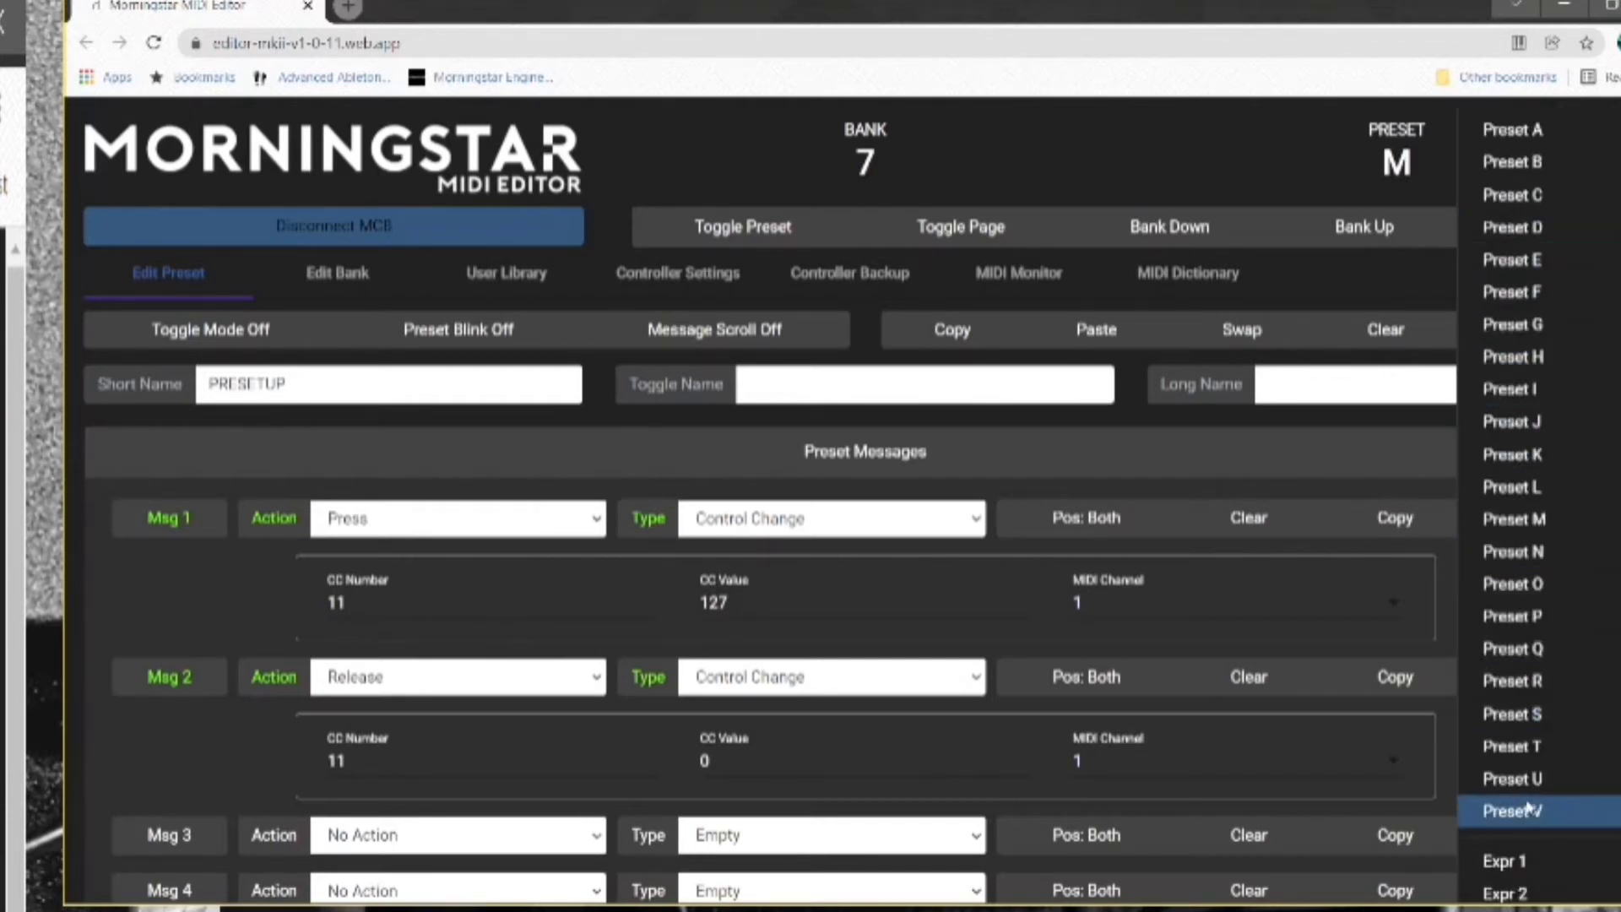
{"action": "left_click", "coordinate": [1537, 860]}
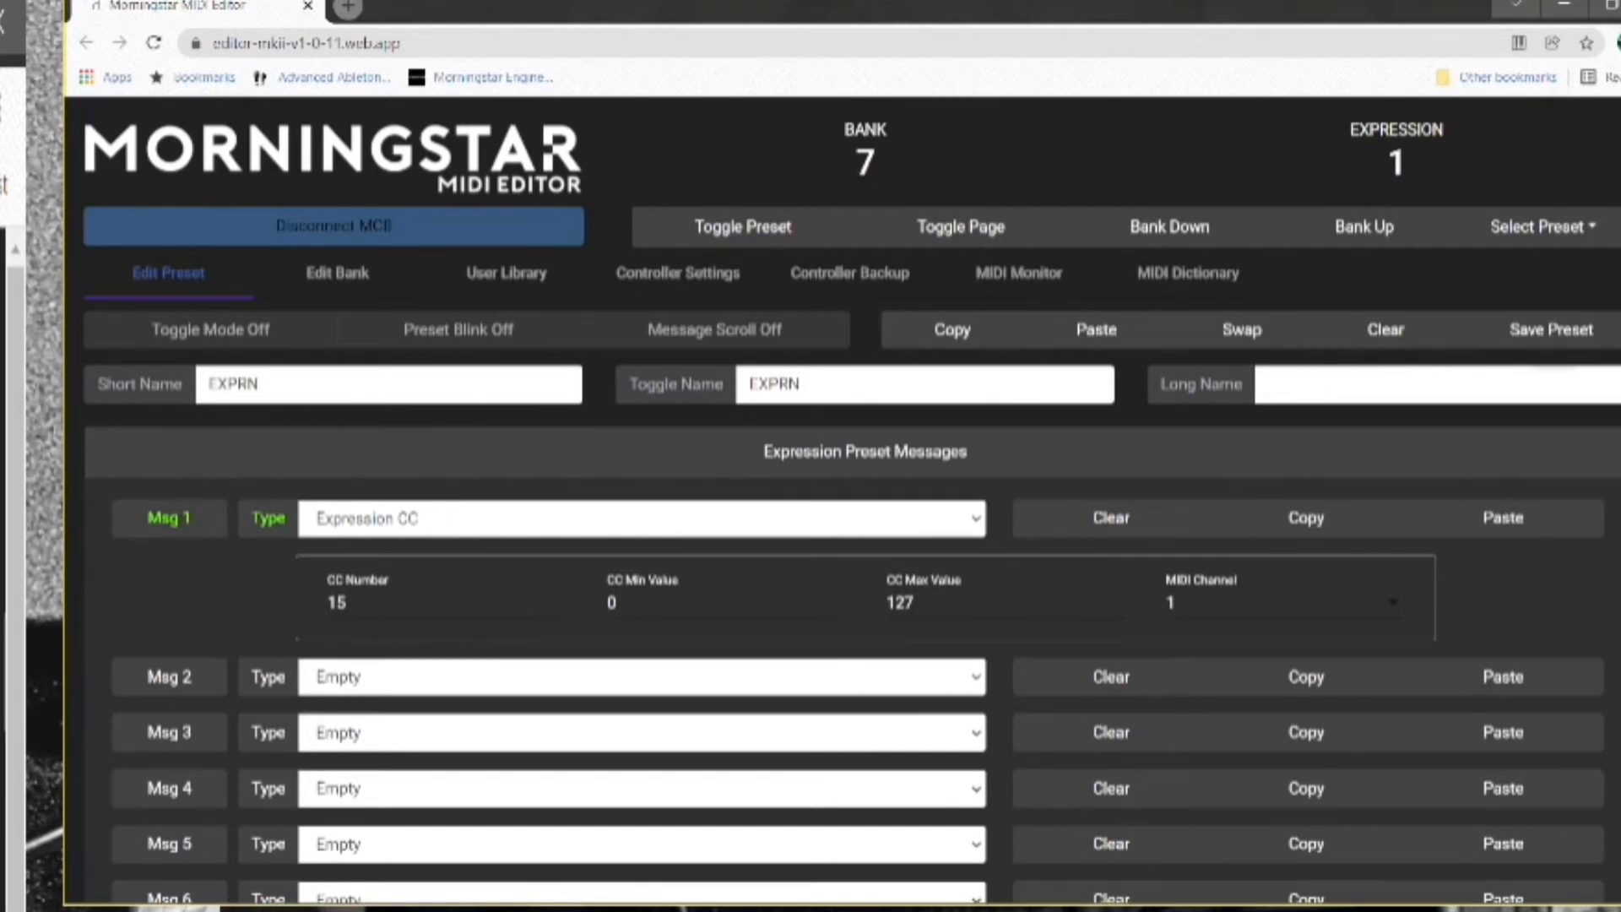
{"action": "left_click", "coordinate": [1543, 227]}
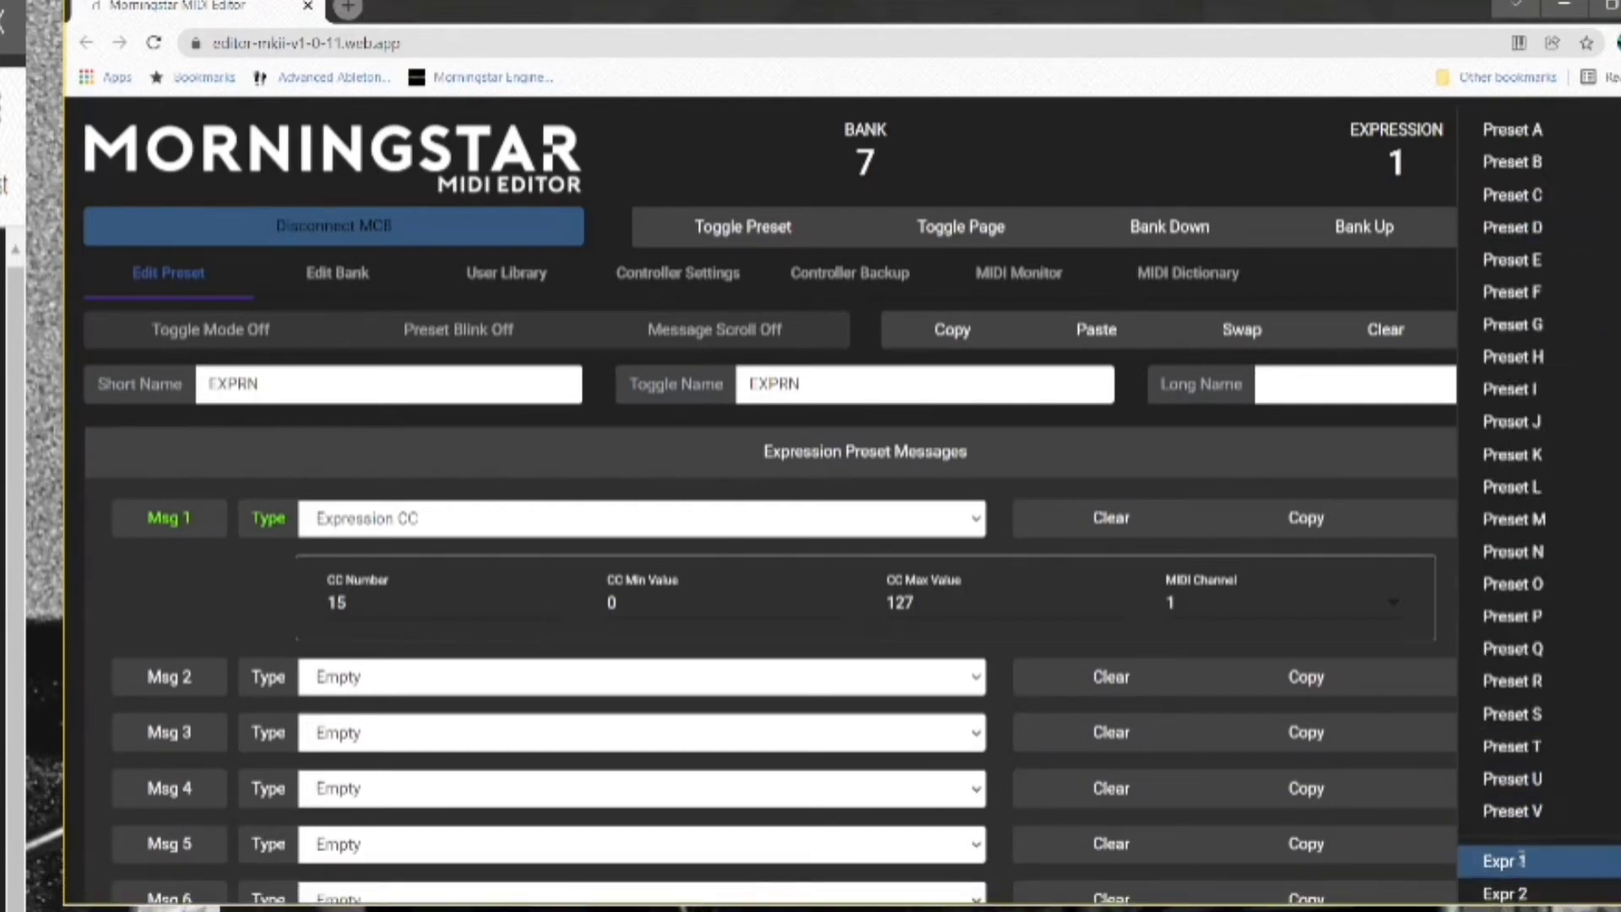
{"action": "left_click", "coordinate": [1515, 861]}
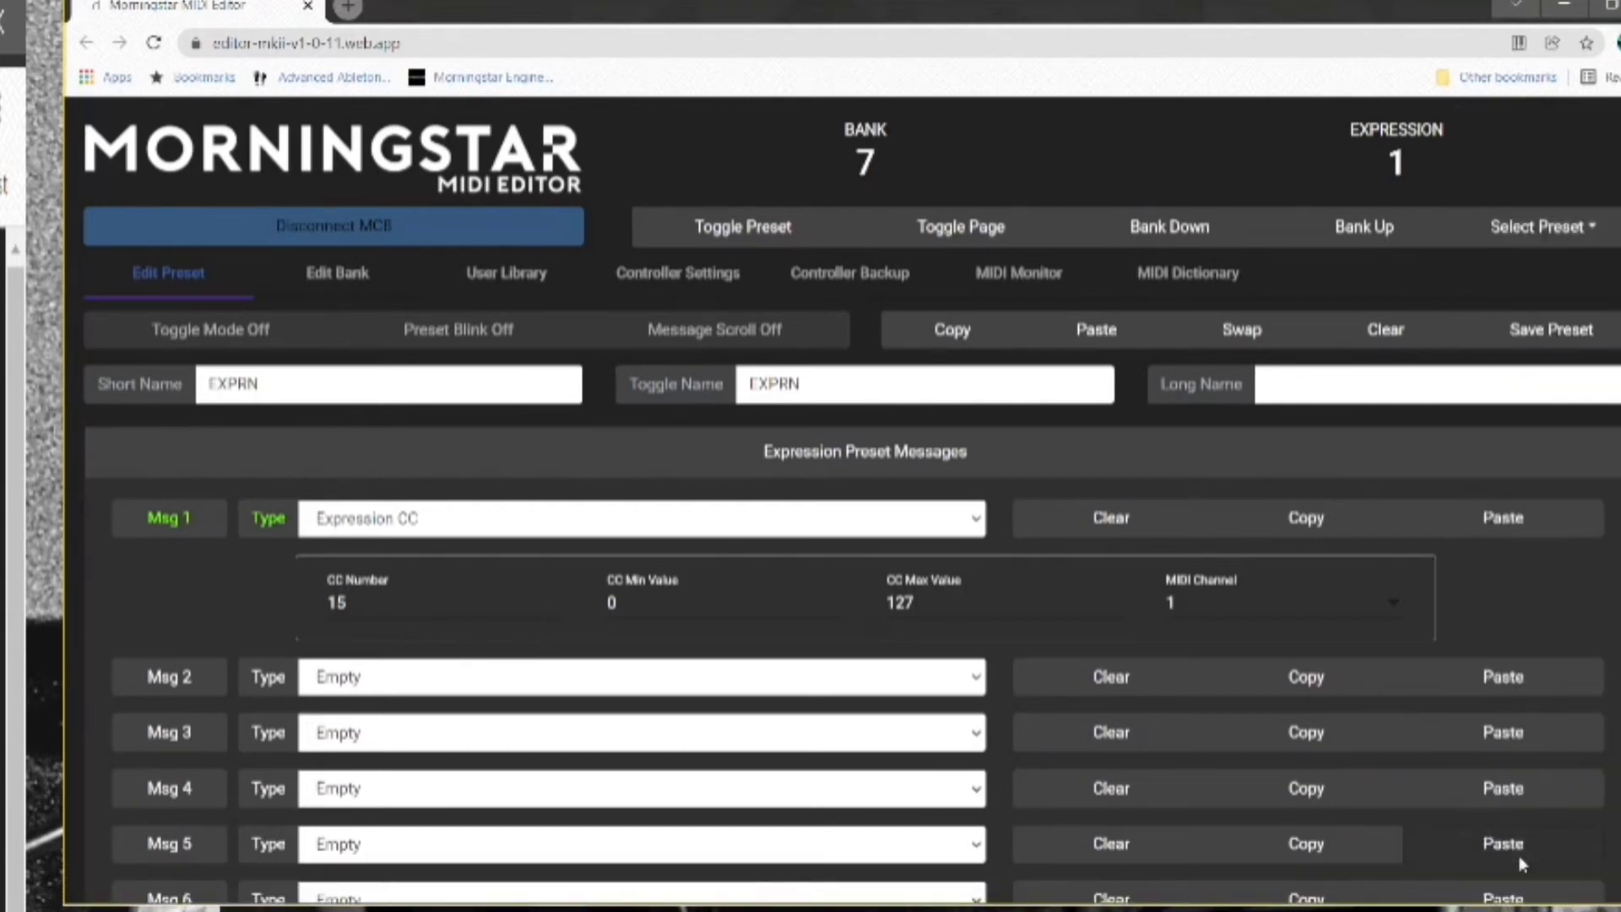
{"action": "left_click", "coordinate": [395, 520]}
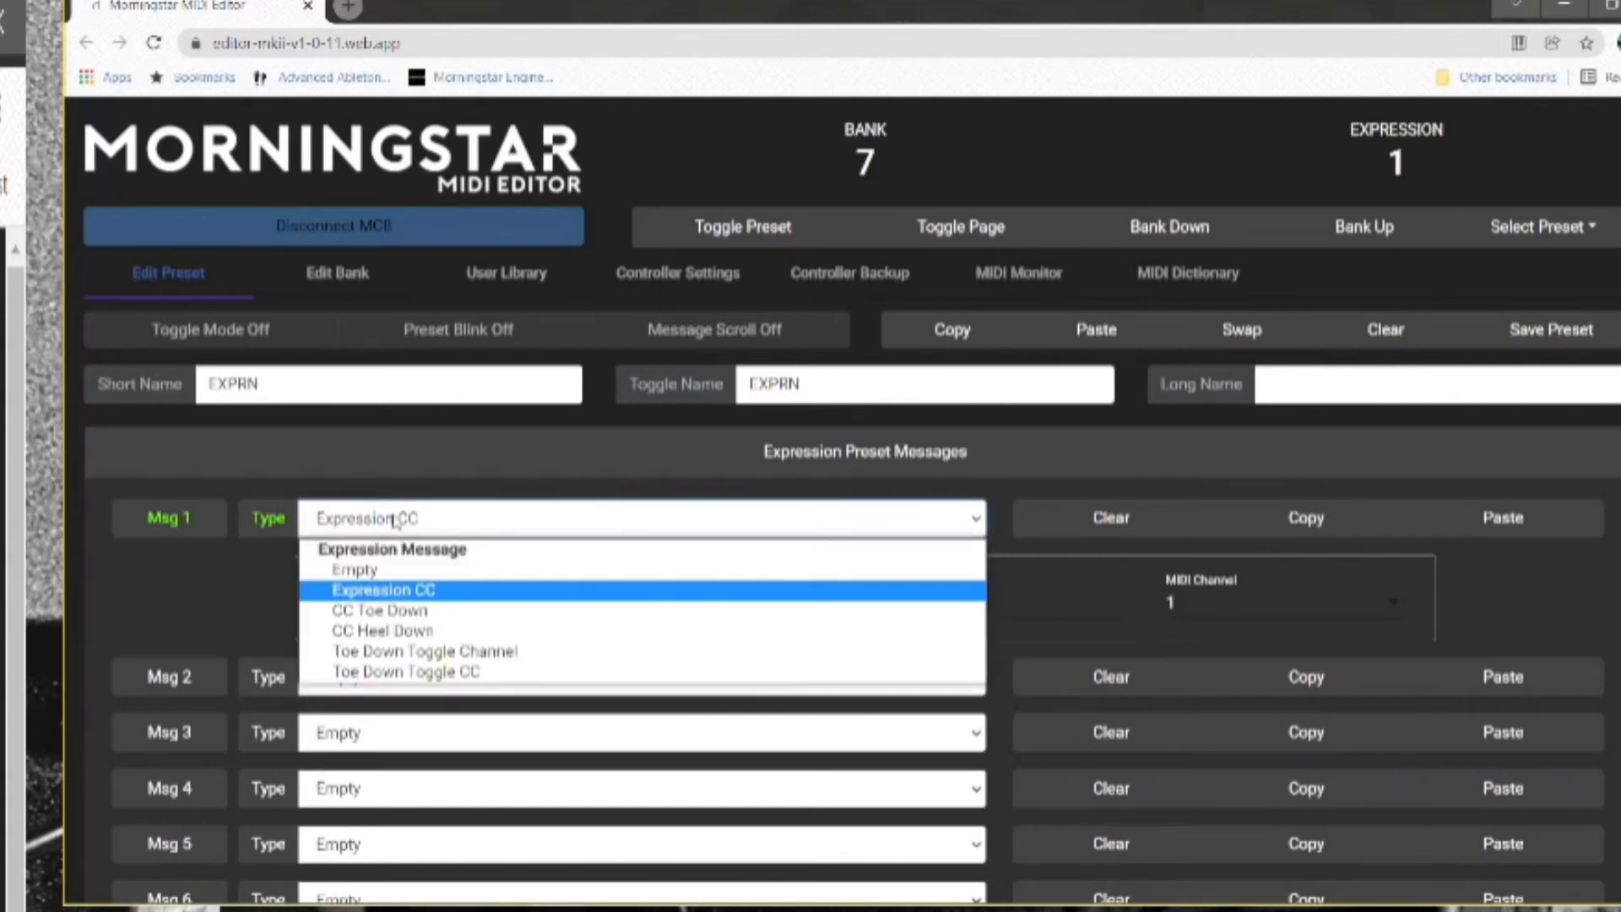
{"action": "left_click", "coordinate": [402, 591]}
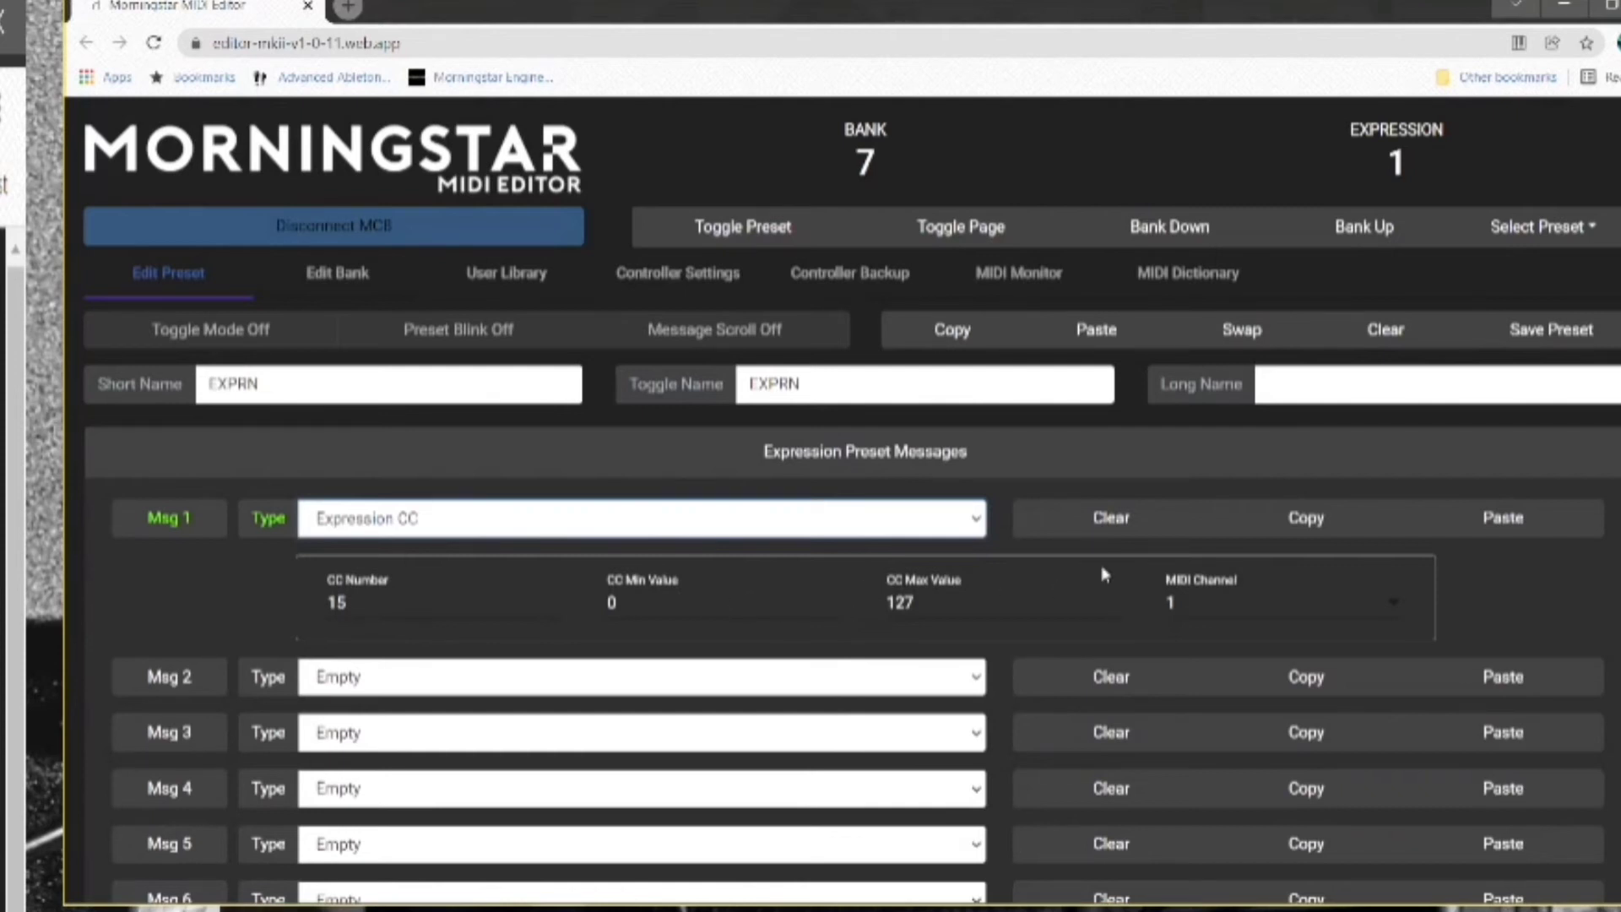
{"action": "left_click", "coordinate": [1551, 235]}
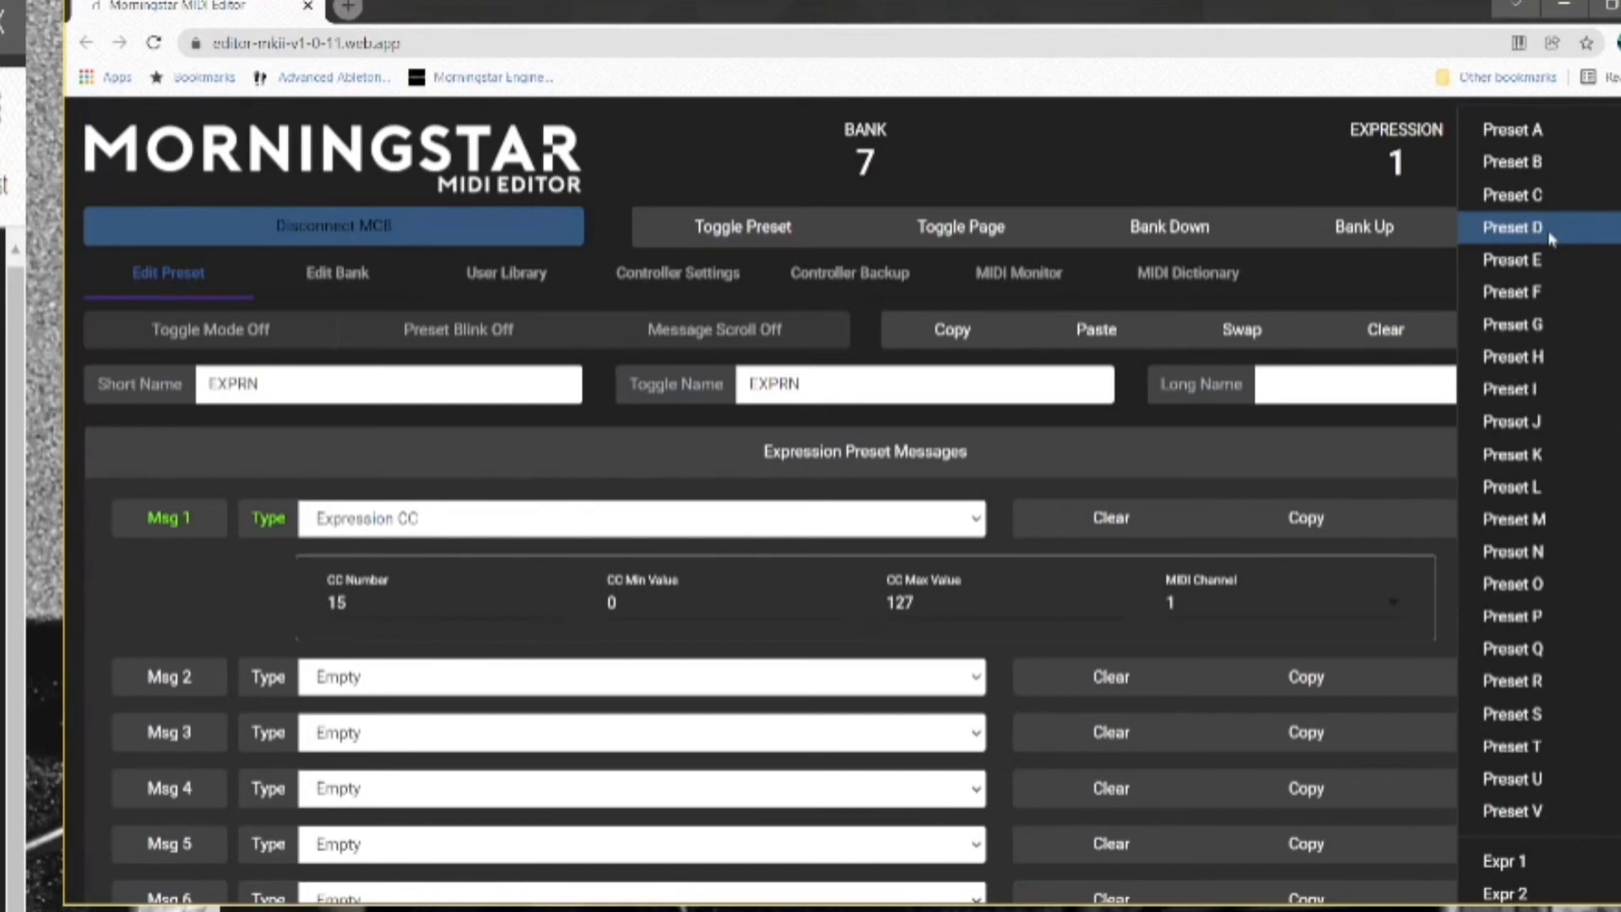
{"action": "left_click", "coordinate": [1539, 131]}
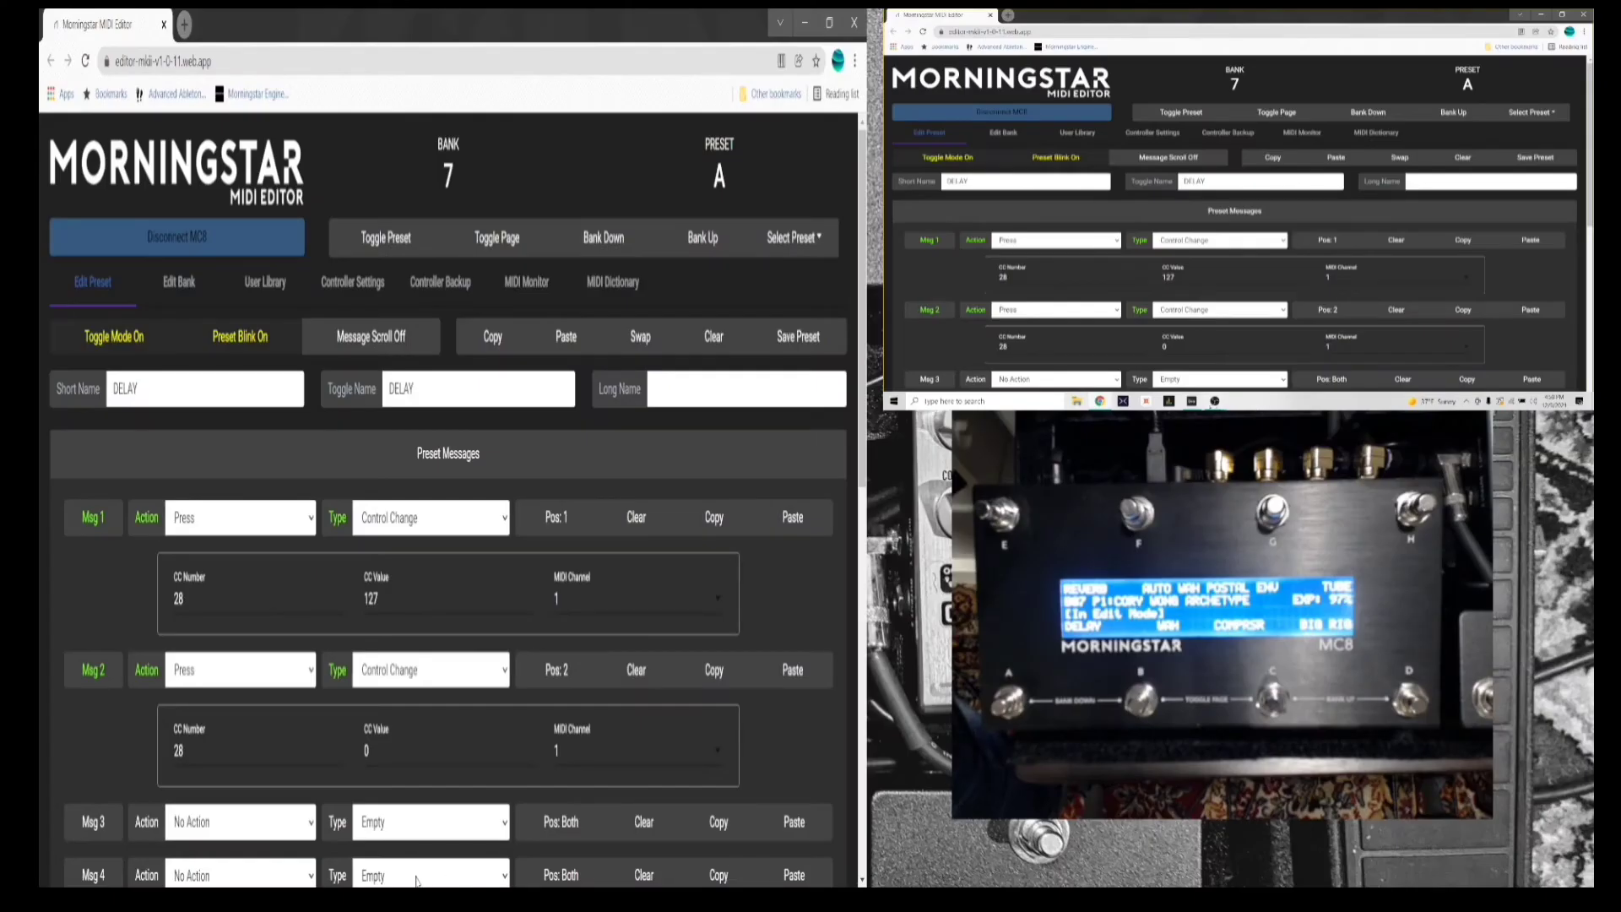
Step: Switch to Ableton Live, open the Archetype Cory Wong MIDI Mappings and examine the type options of the Postal Service mapping, keeping CC Absolute
{"action": "left_click", "coordinate": [1192, 401]}
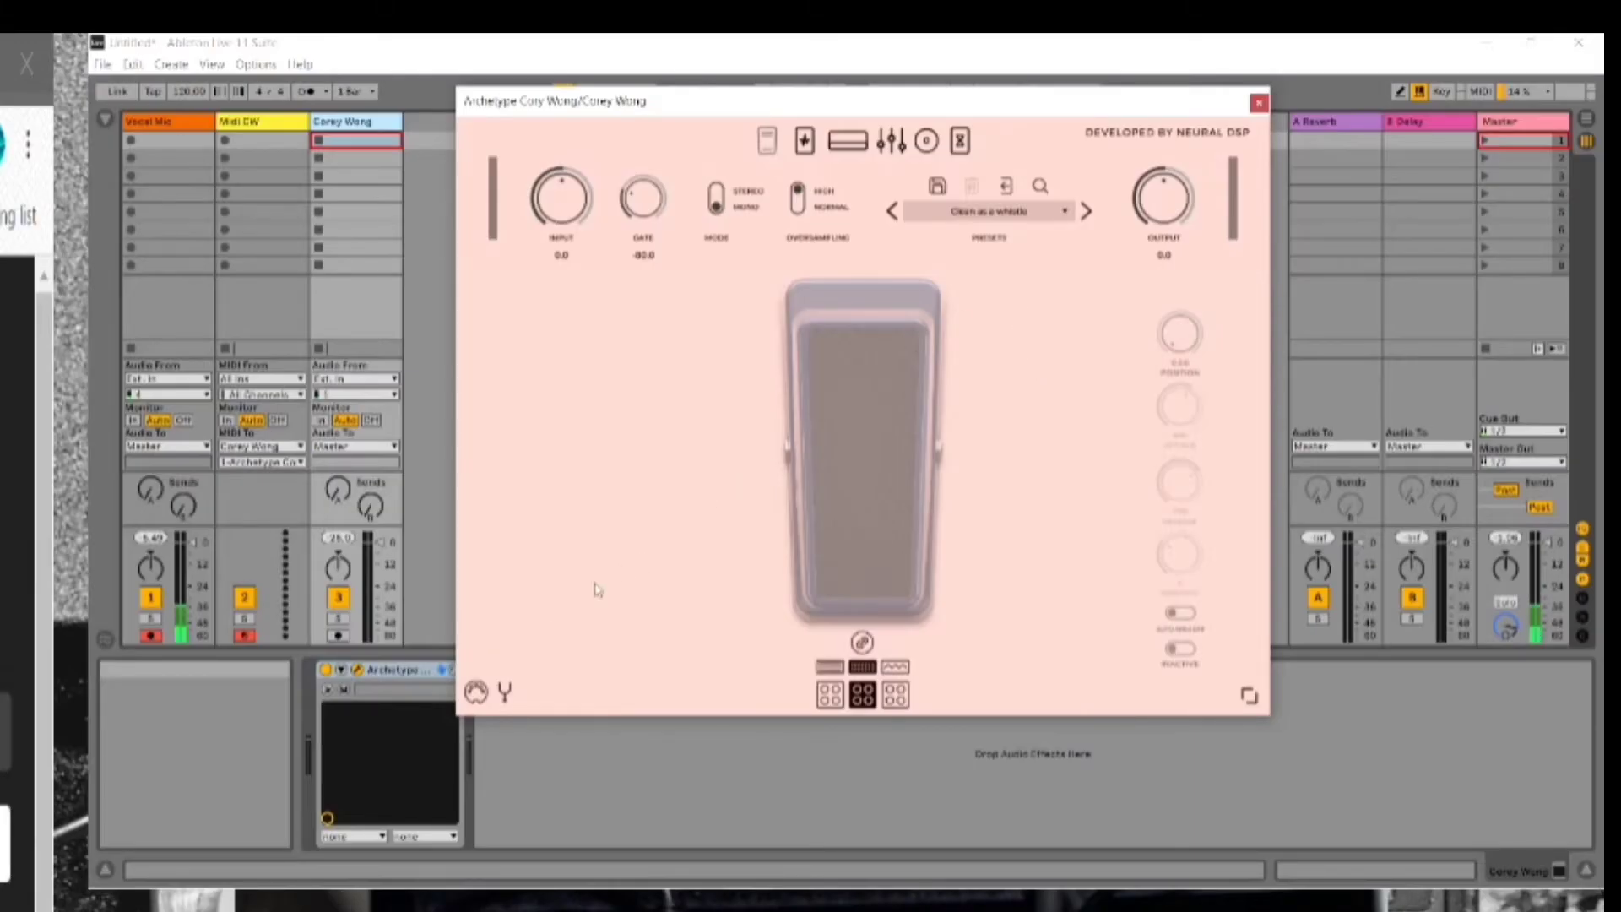
{"action": "left_click", "coordinate": [476, 692]}
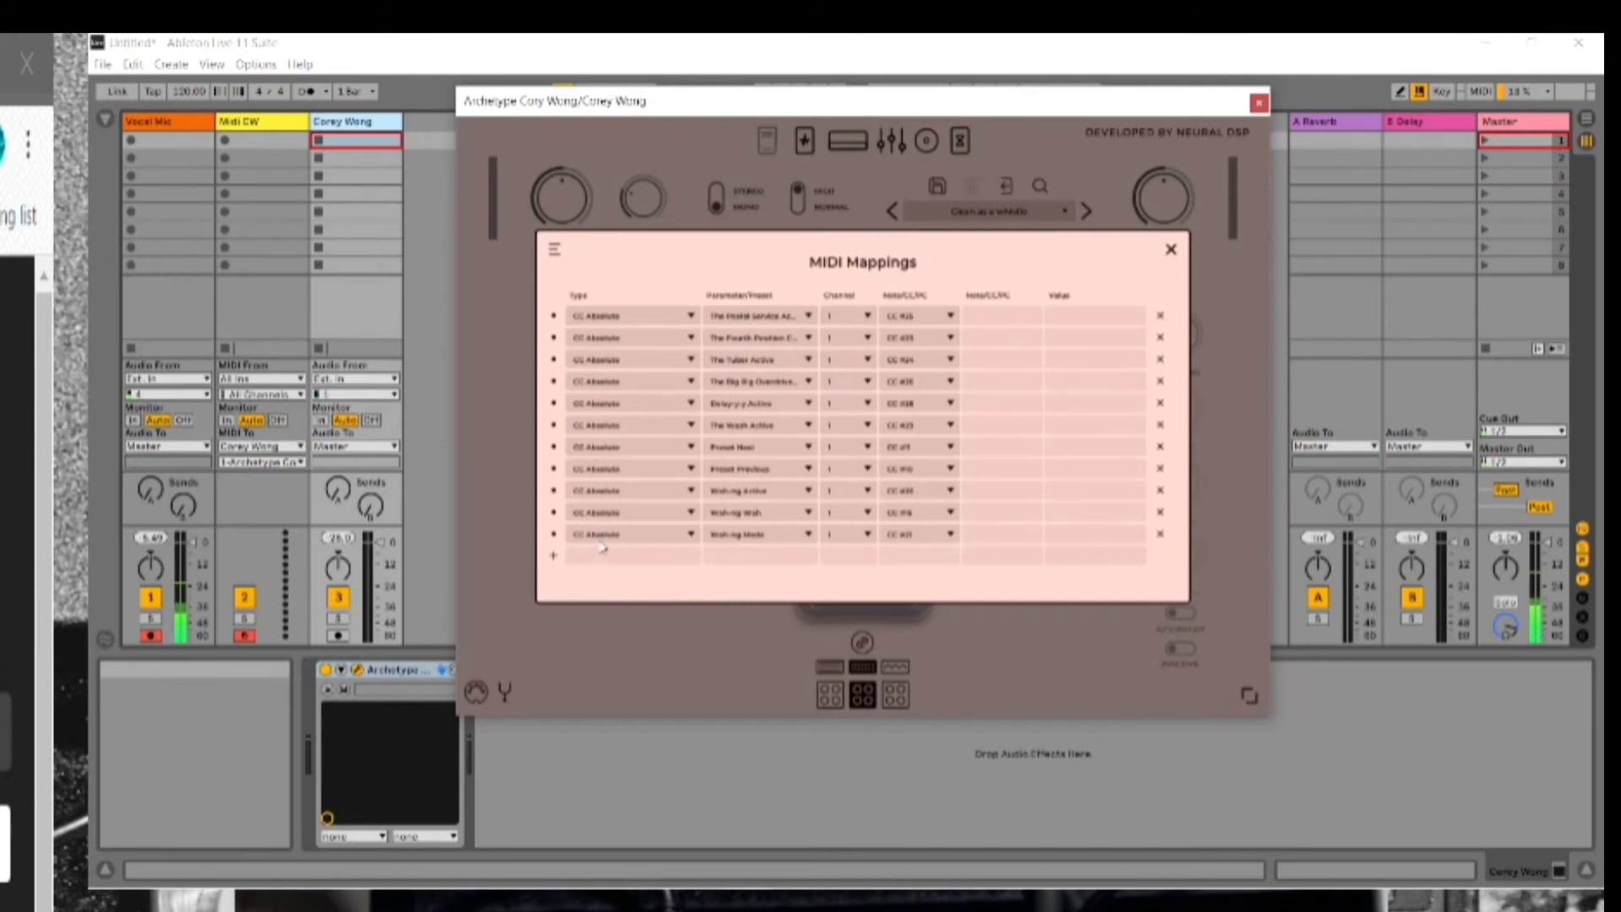
{"action": "left_click", "coordinate": [655, 319]}
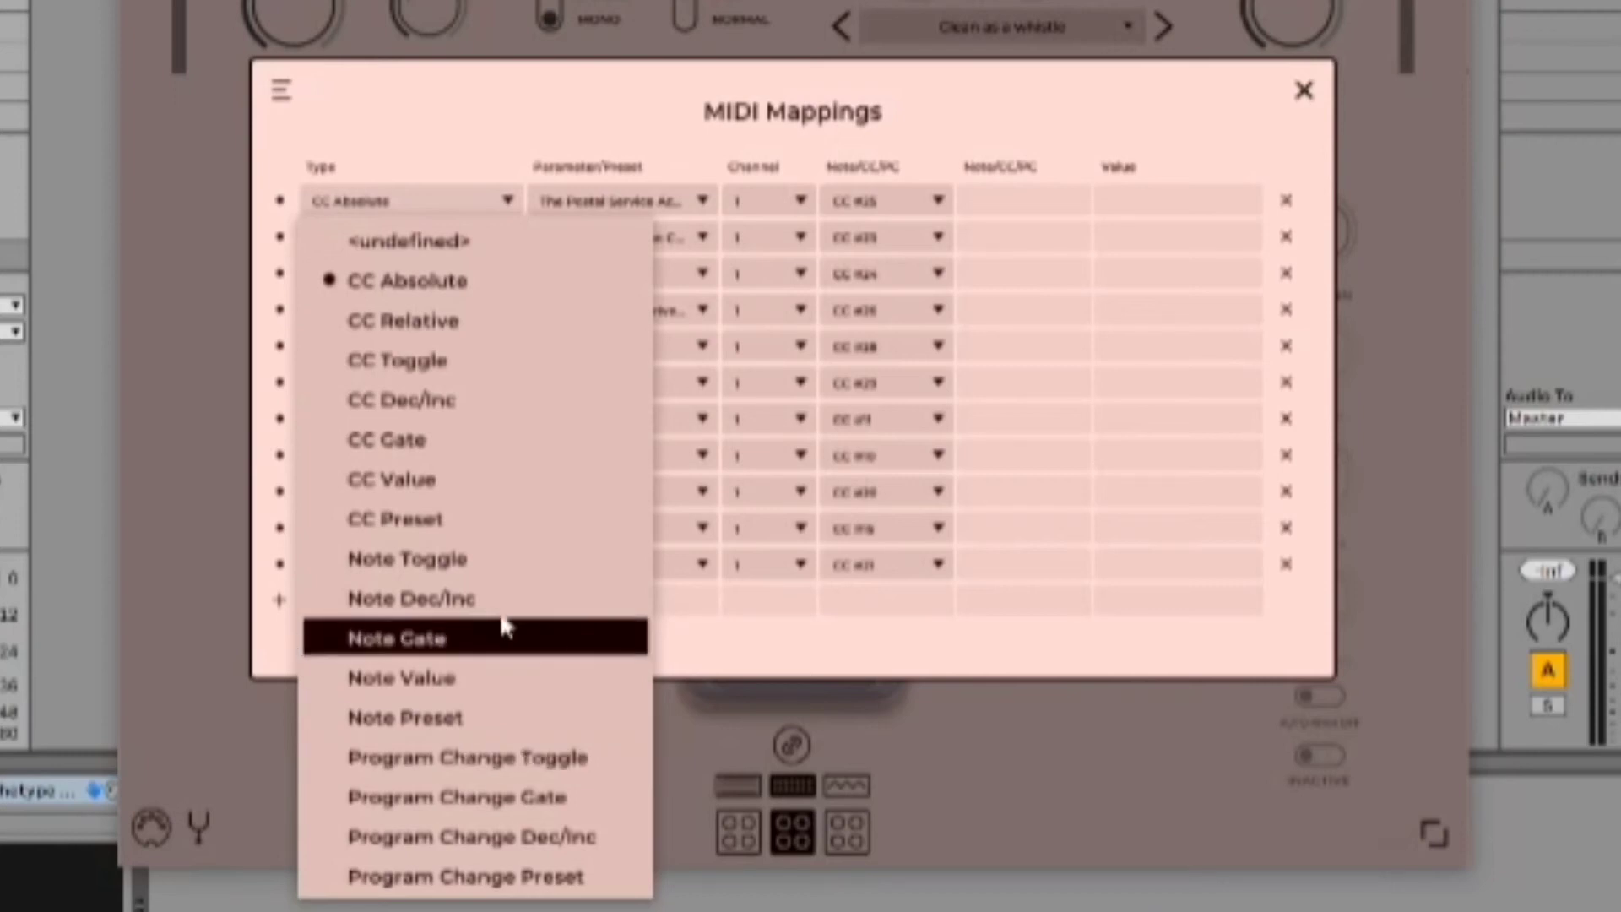
{"action": "left_click", "coordinate": [462, 282]}
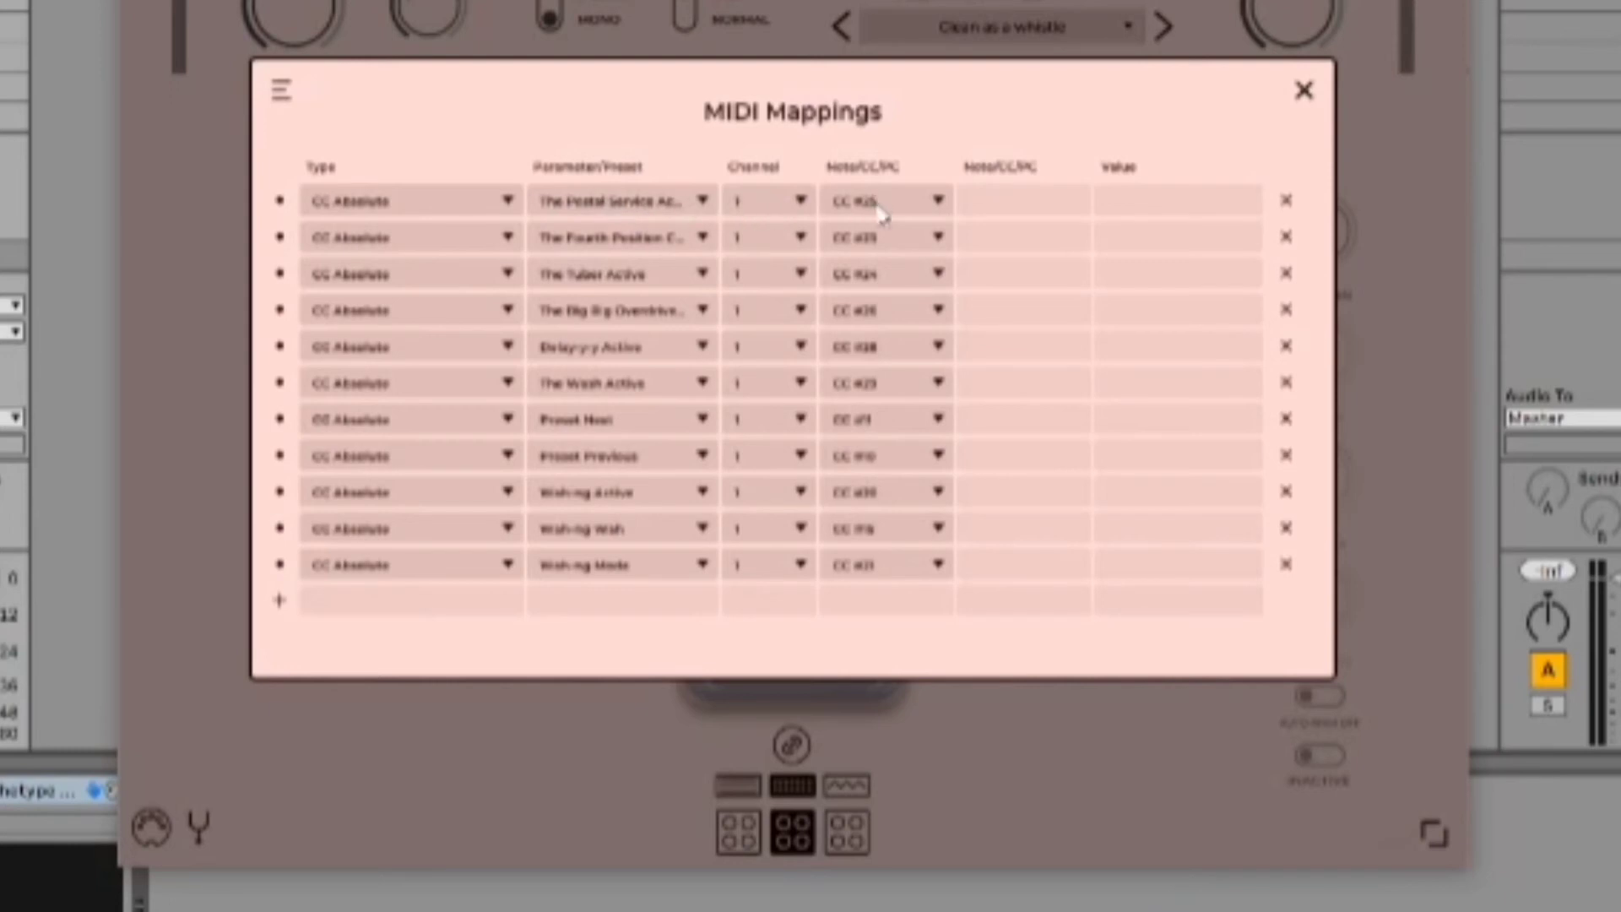
Step: Examine the parameter choices and CC number of the Postal Service mapping, keeping The Postal Service Active
{"action": "left_click", "coordinate": [600, 206]}
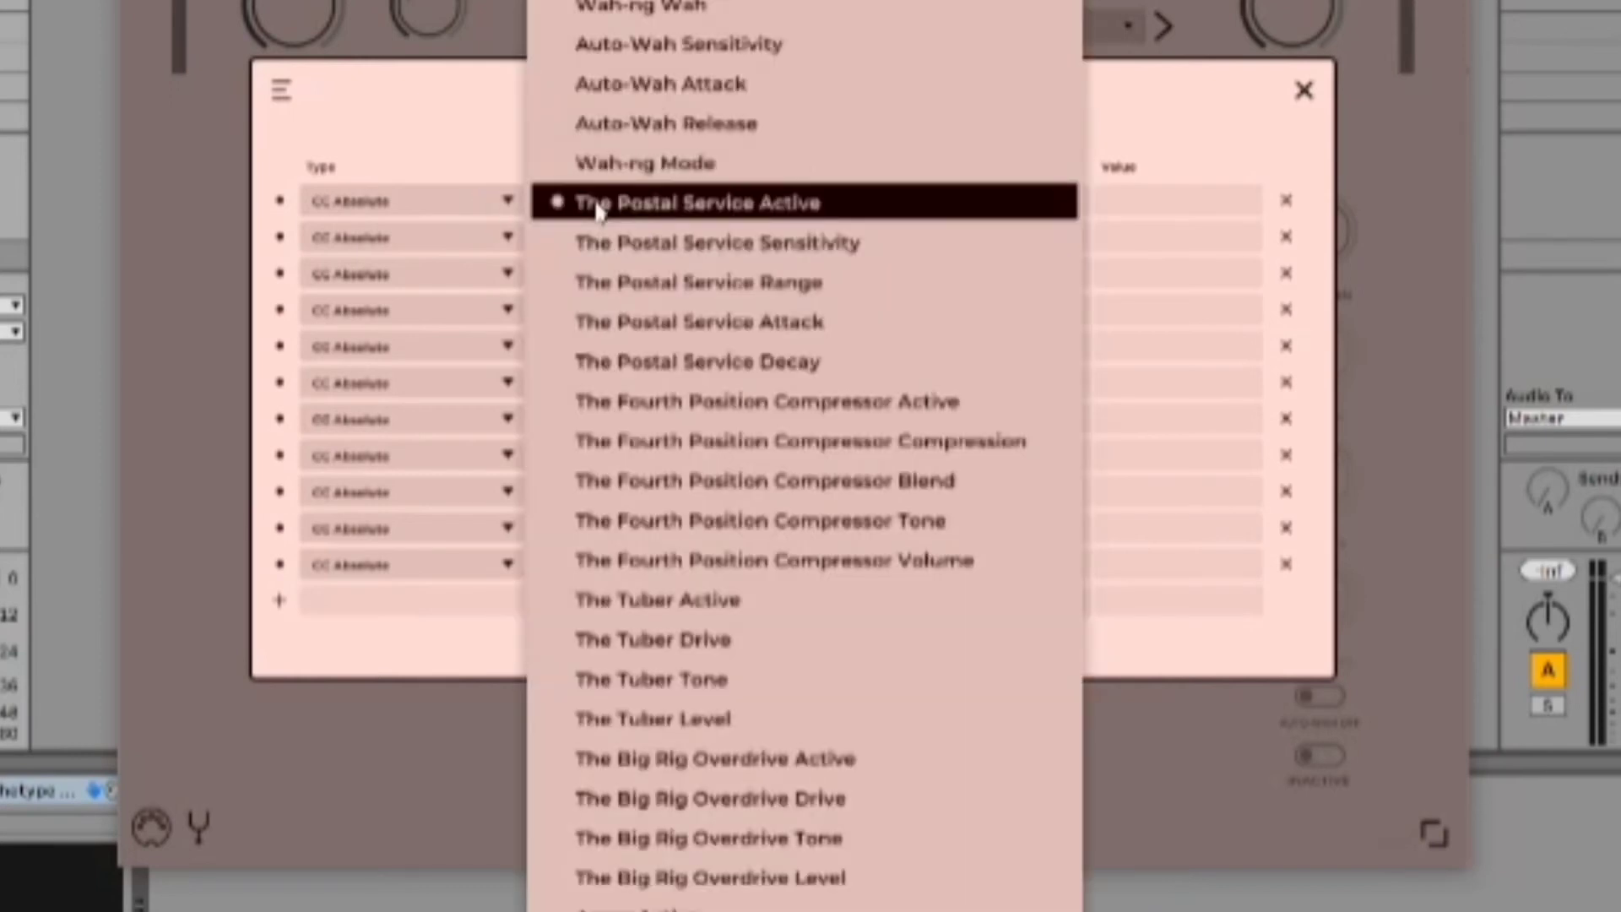
{"action": "left_click", "coordinate": [596, 207]}
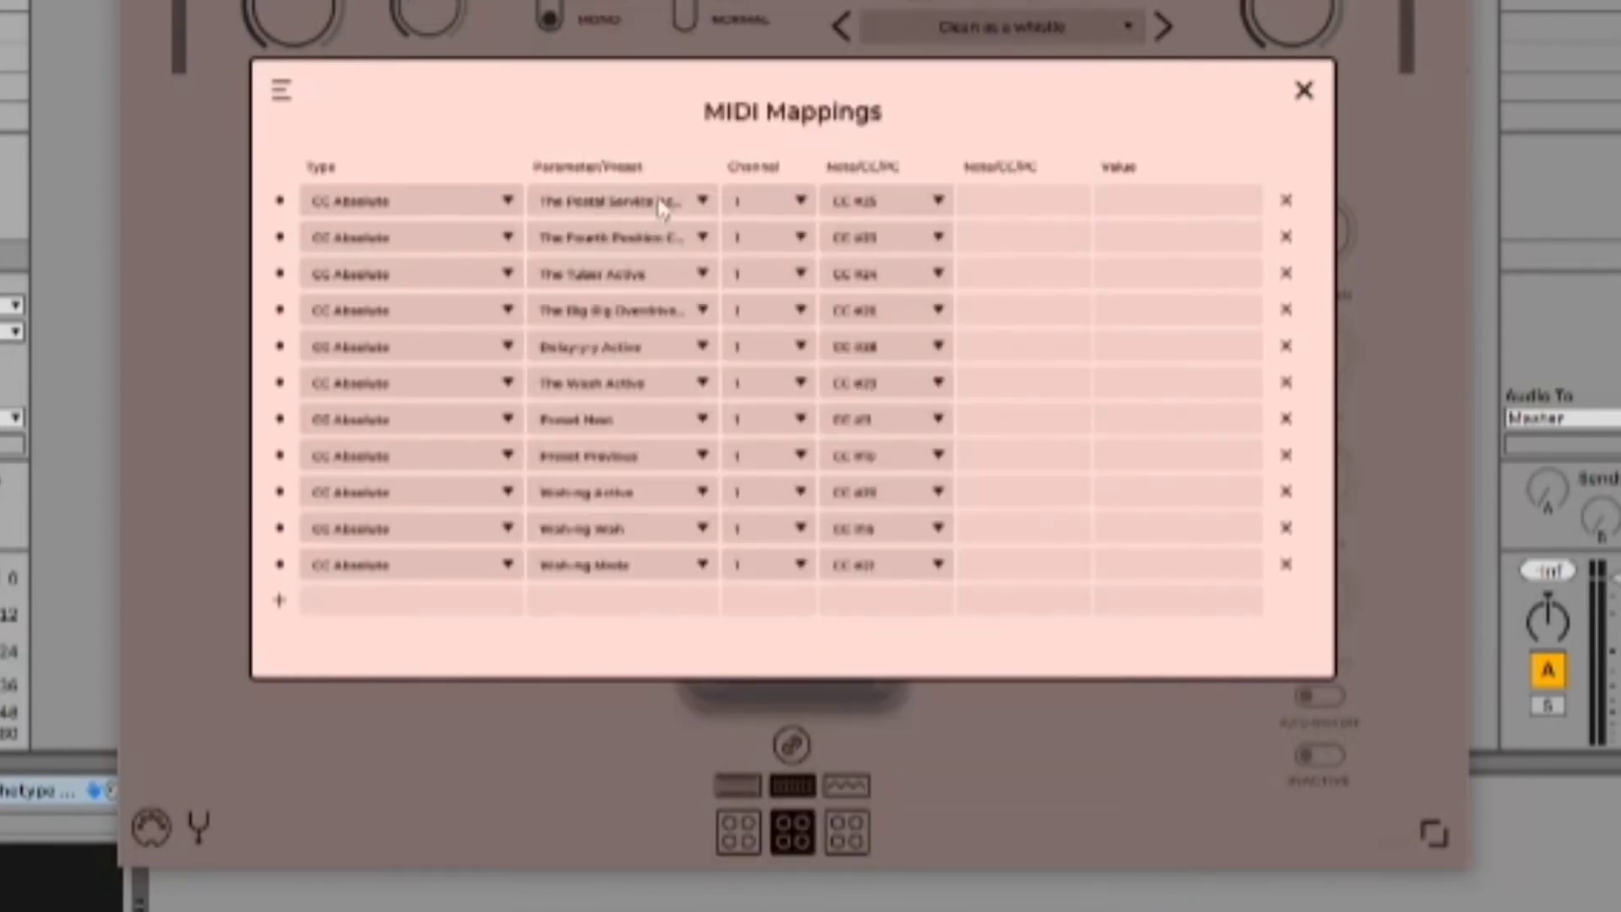
{"action": "left_click", "coordinate": [868, 209]}
{"action": "left_click", "coordinate": [871, 209]}
Step: Examine the parameter choices of the Fourth Position Compressor and Big Rig Overdrive mappings, keeping their Active parameters
{"action": "left_click", "coordinate": [649, 244]}
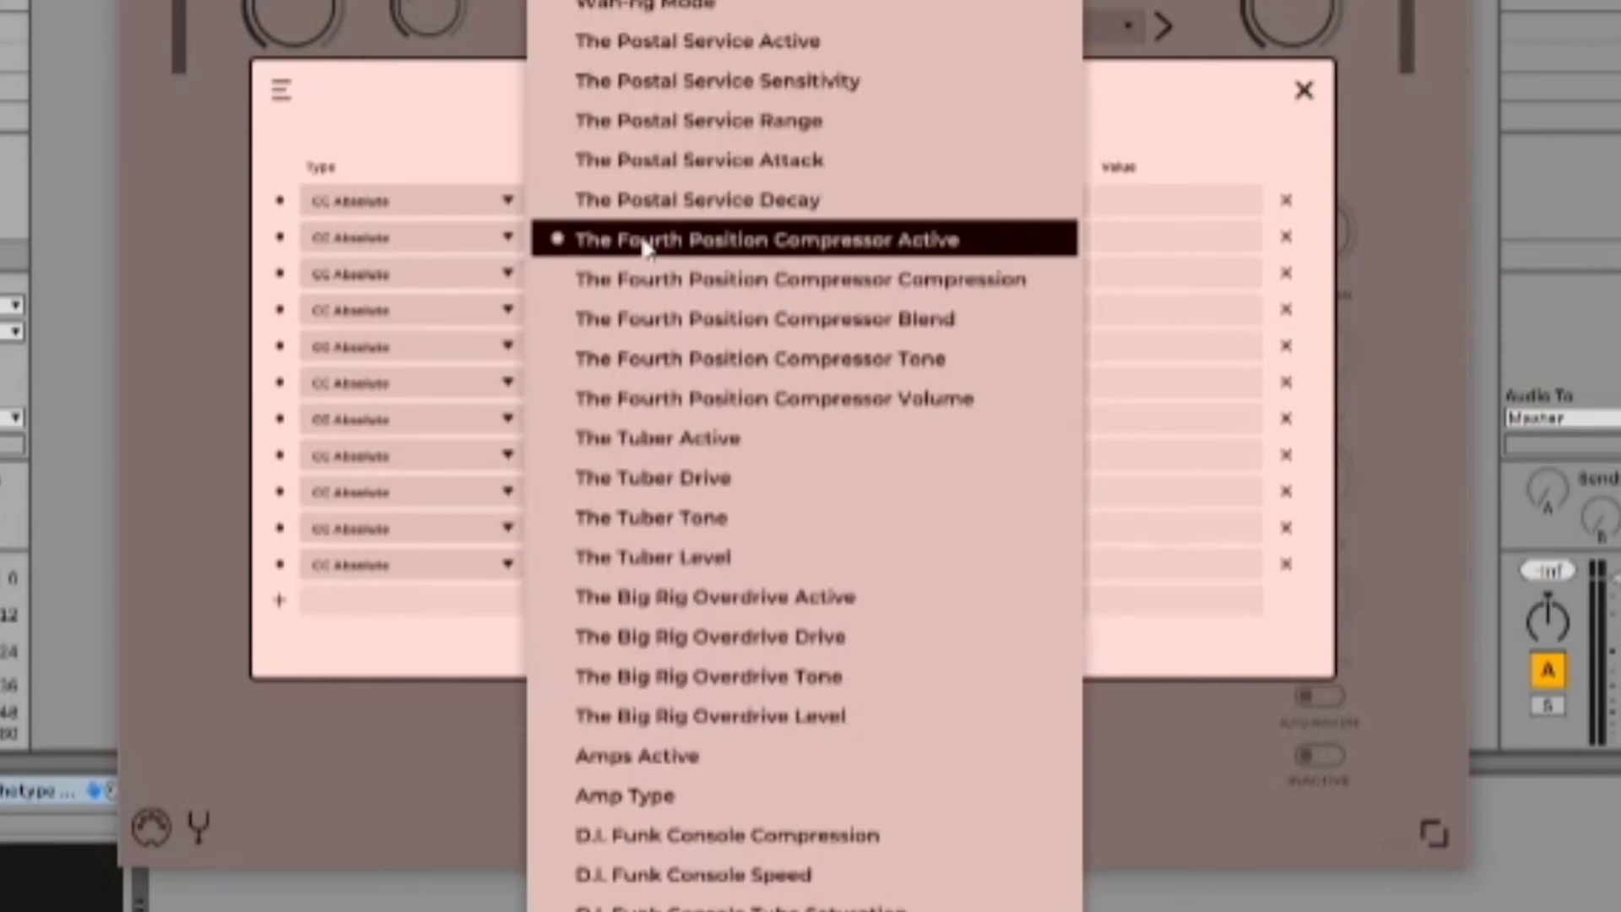
{"action": "left_click", "coordinate": [644, 245]}
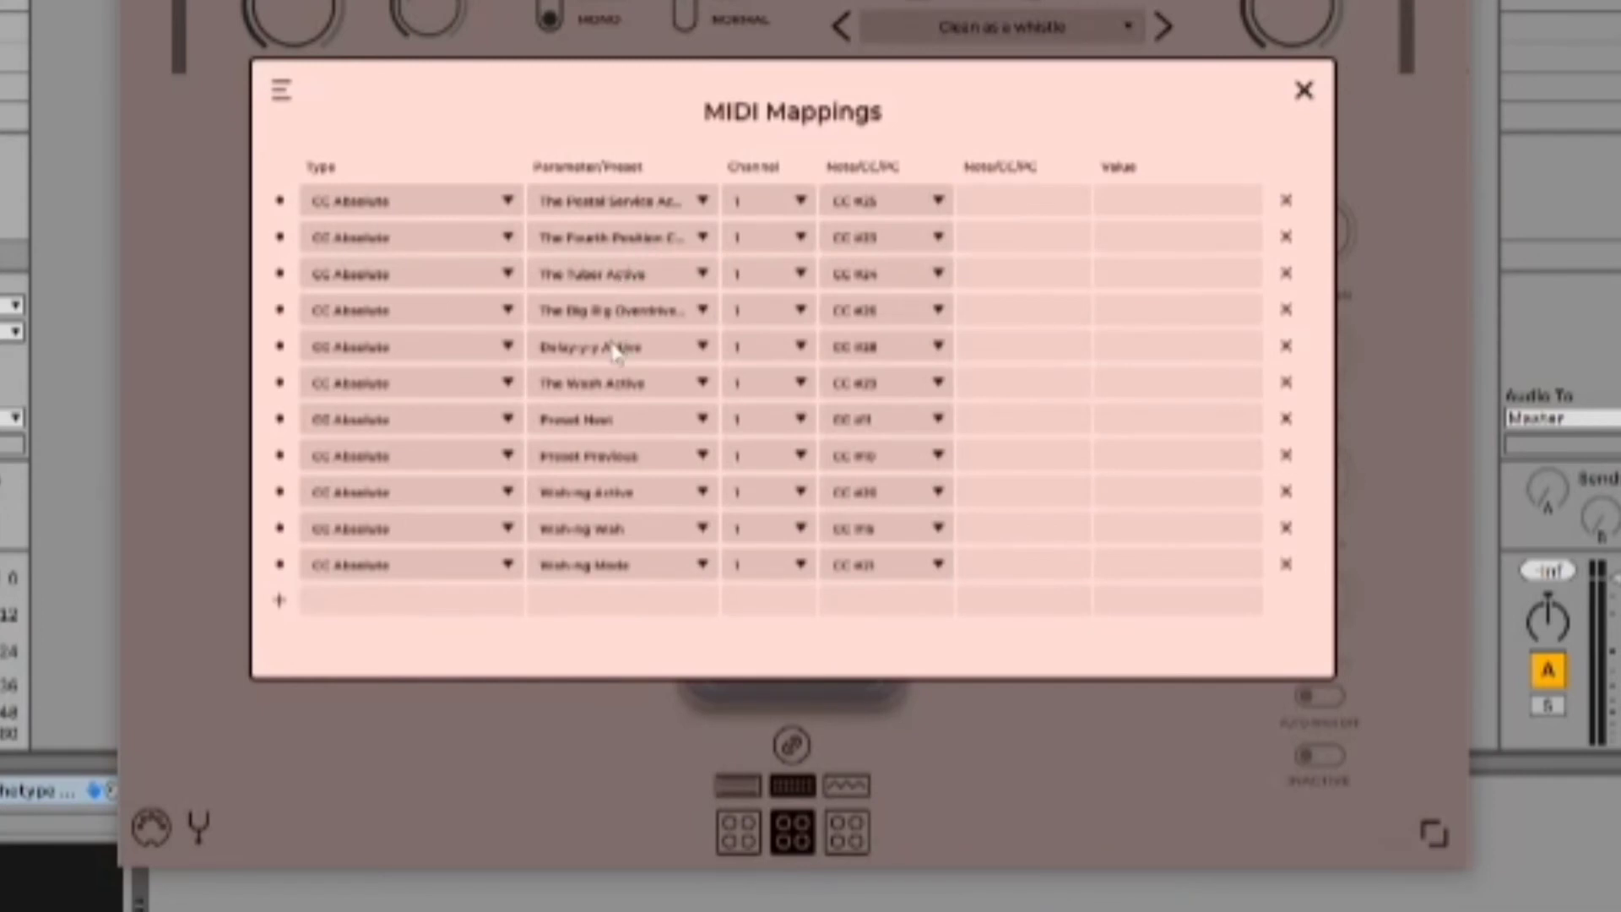
{"action": "left_click", "coordinate": [608, 314]}
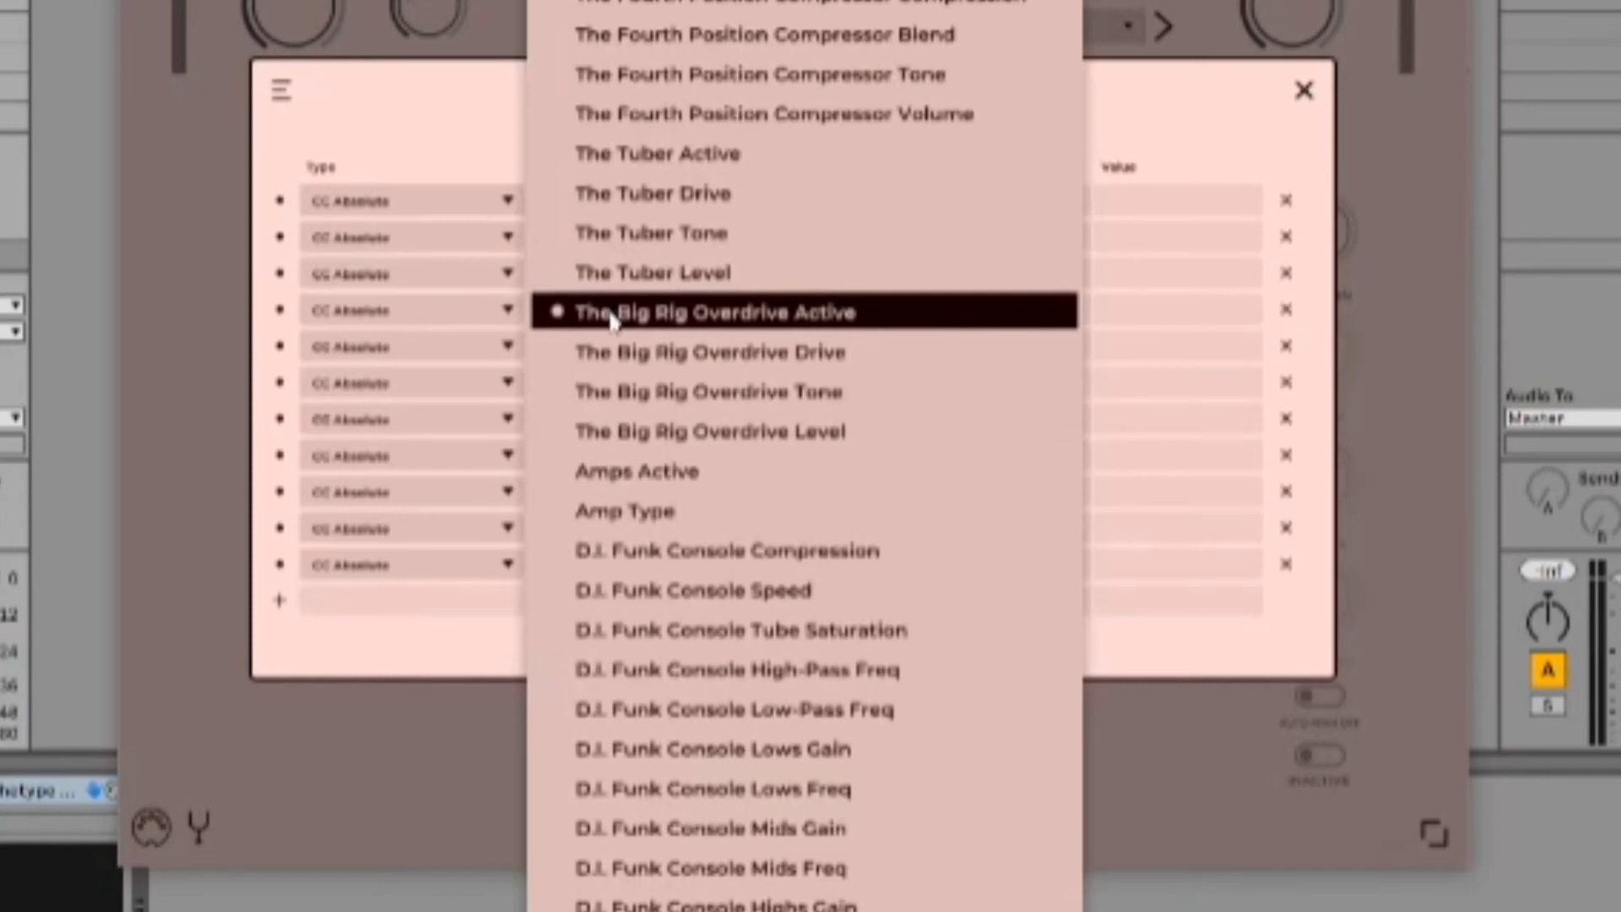
{"action": "left_click", "coordinate": [612, 314]}
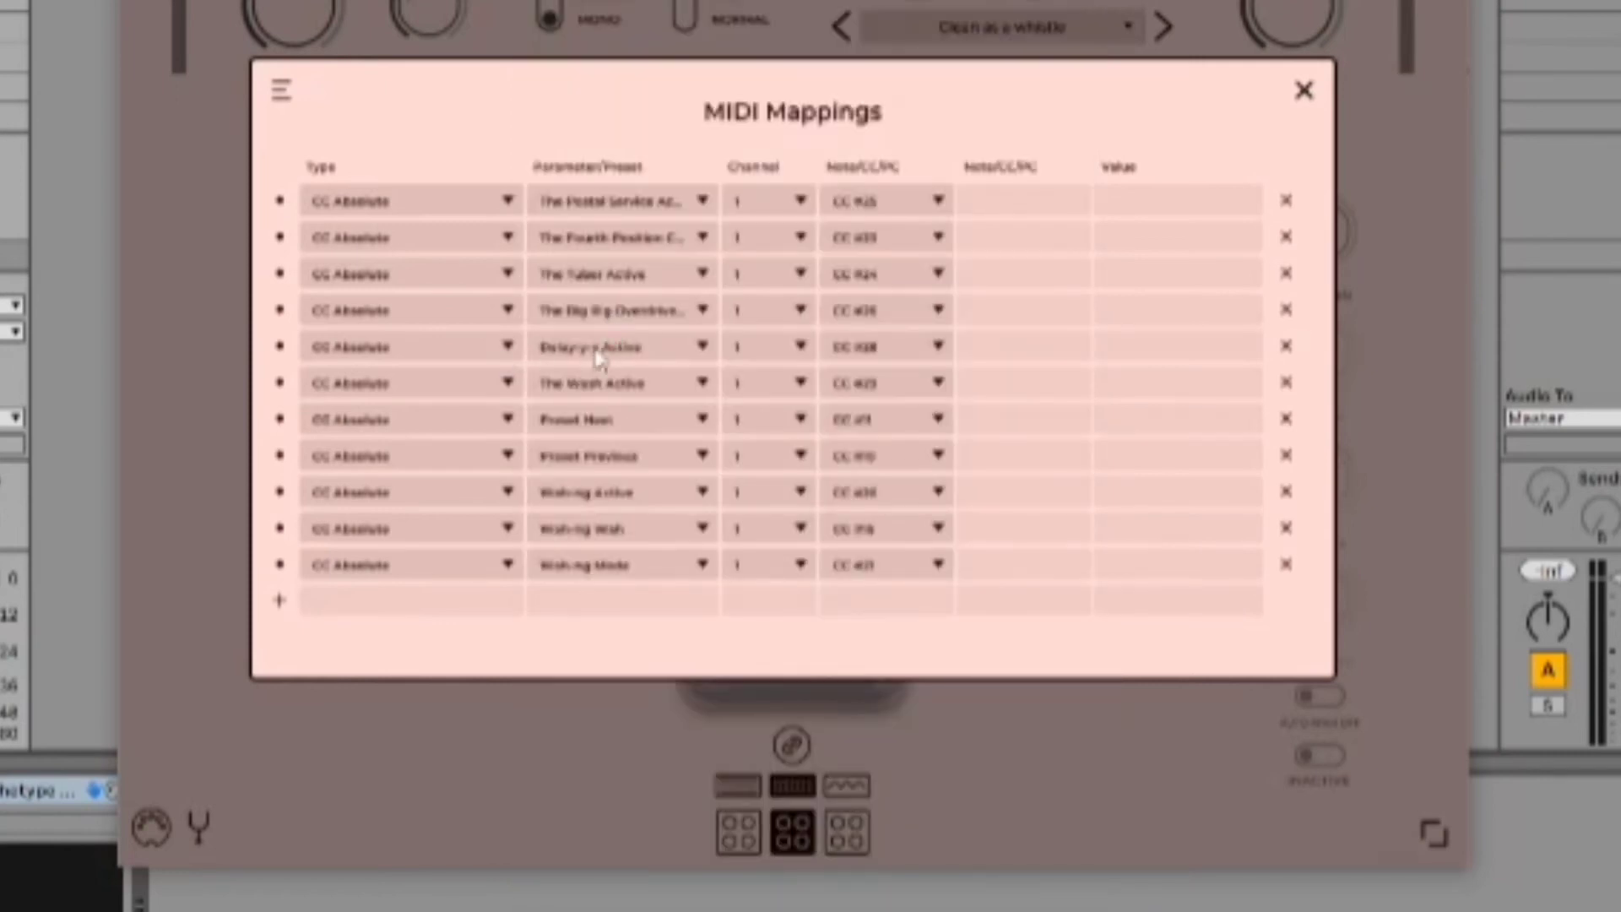
Step: Examine the parameter and CC number assigned in the Delay-y-y Active mapping
{"action": "left_click", "coordinate": [599, 348]}
{"action": "left_click", "coordinate": [599, 349]}
{"action": "left_click", "coordinate": [925, 358]}
{"action": "left_click", "coordinate": [888, 349]}
Step: Examine the parameter choices of the Preset Next mapping and the type options of the Preset Previous mapping
{"action": "left_click", "coordinate": [597, 426]}
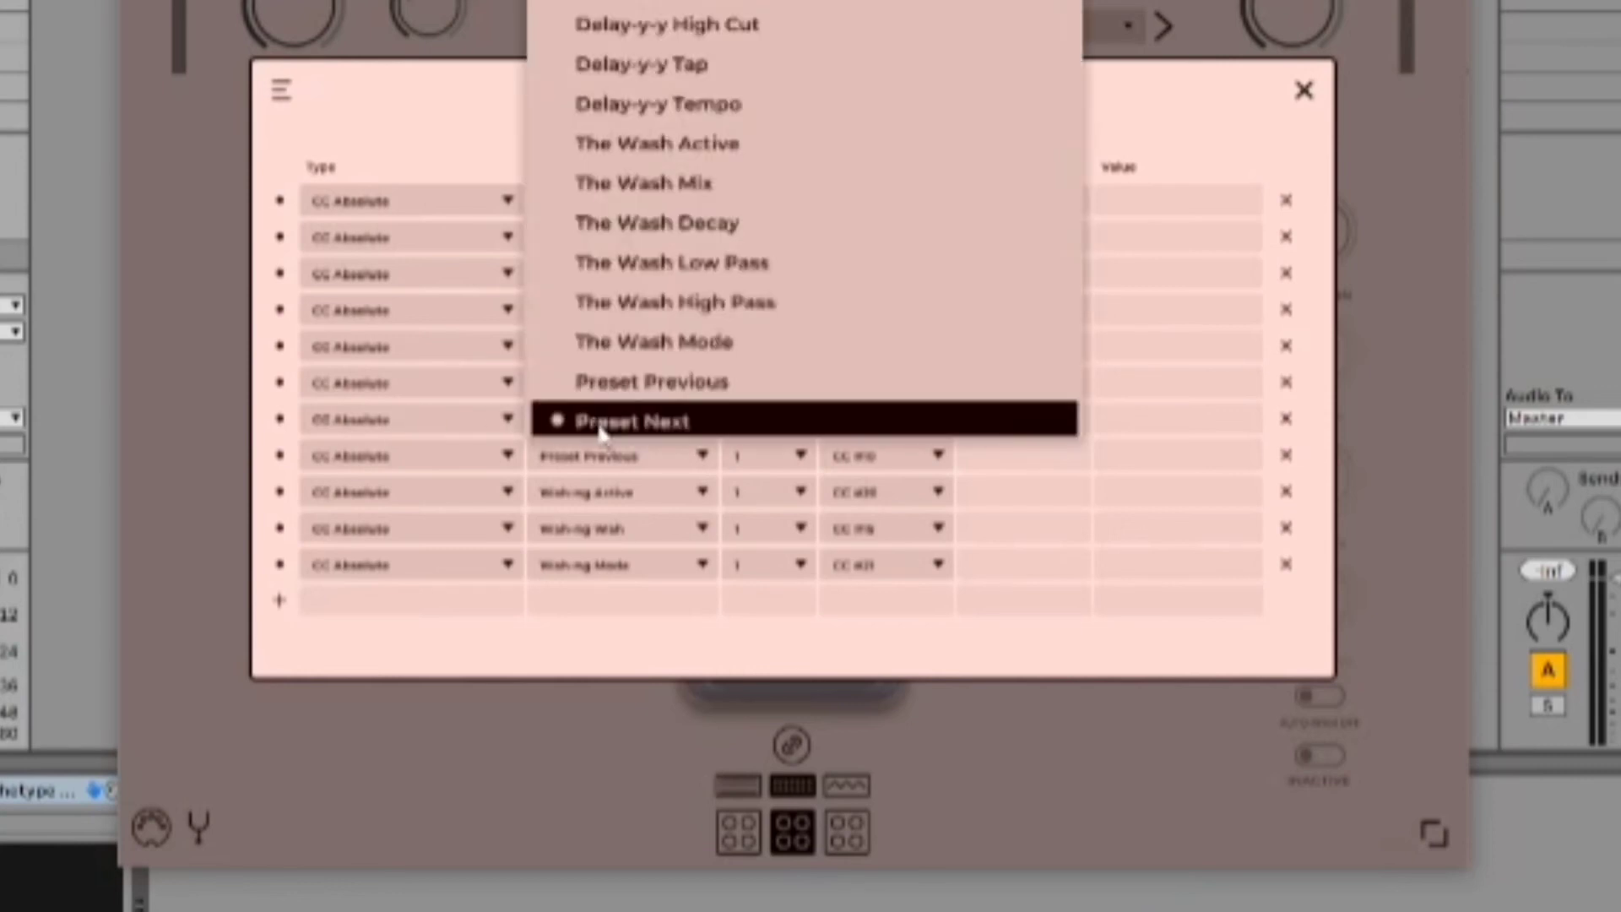
{"action": "left_click", "coordinate": [601, 427]}
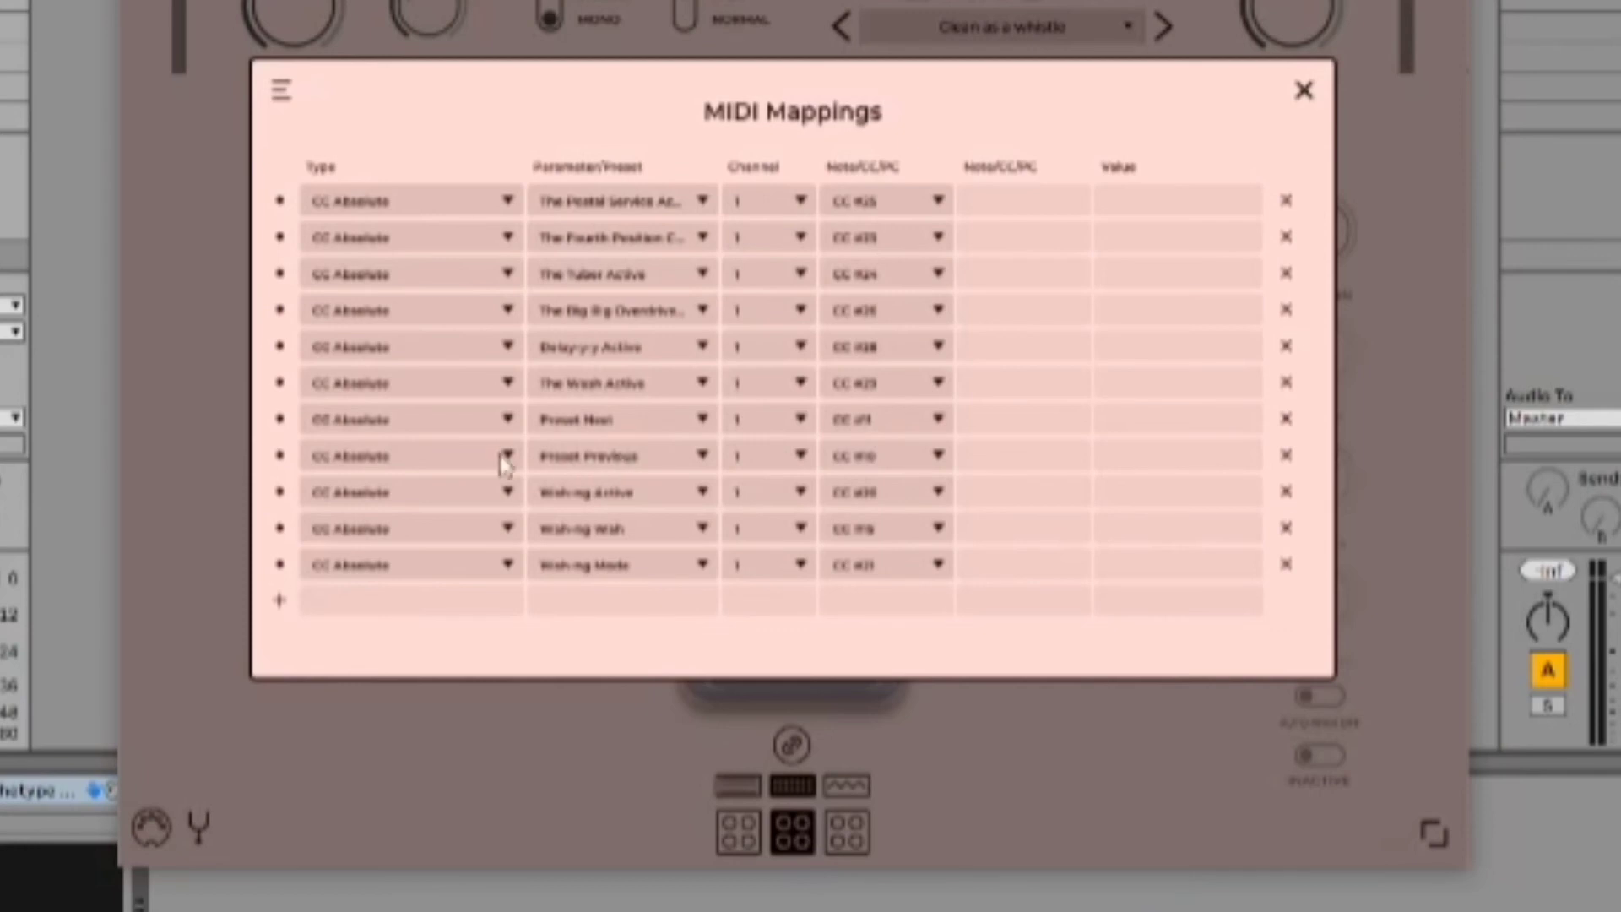
{"action": "left_click", "coordinate": [452, 467]}
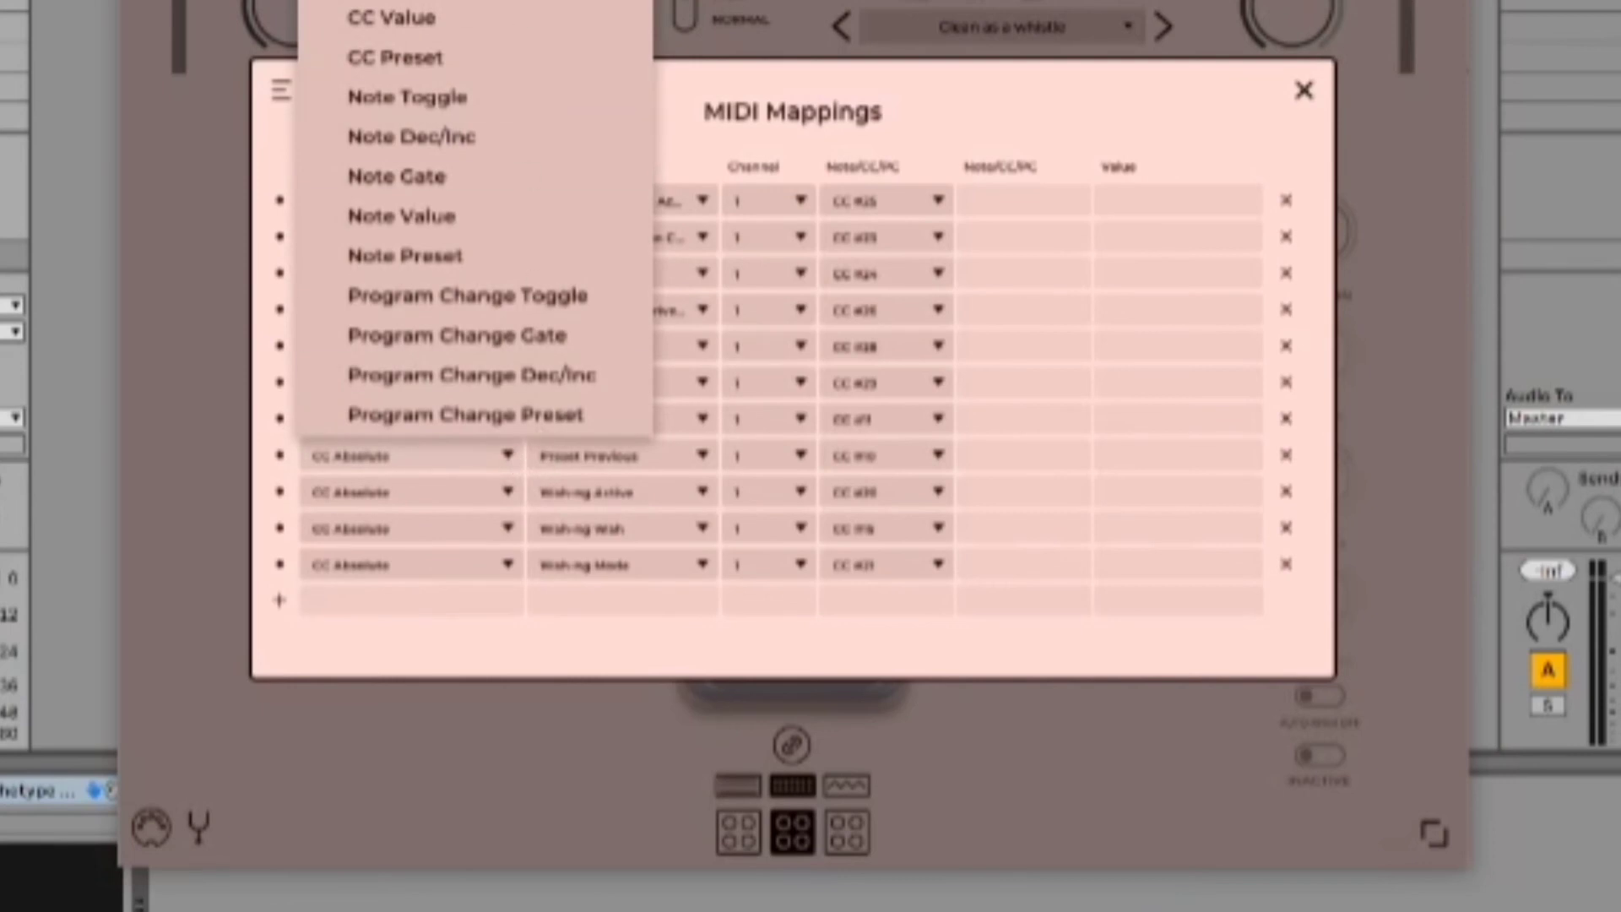
{"action": "left_click", "coordinate": [679, 329]}
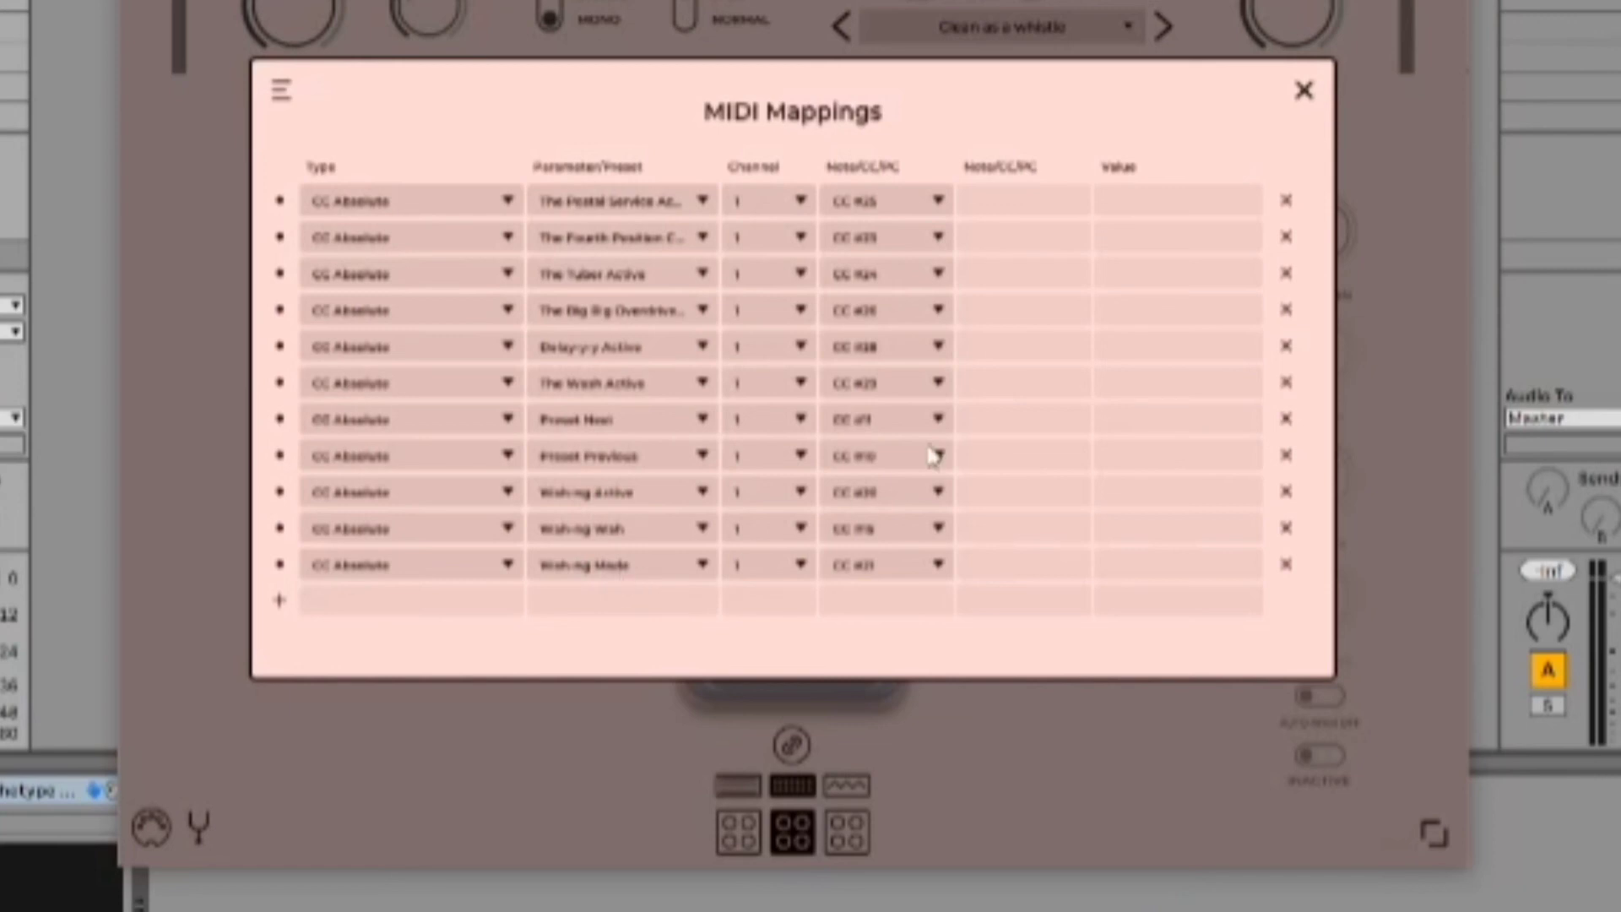
Step: Close the MIDI Mappings and look through the plug-in's delay and reverb, pedal and wah sections
{"action": "left_click", "coordinate": [1303, 89]}
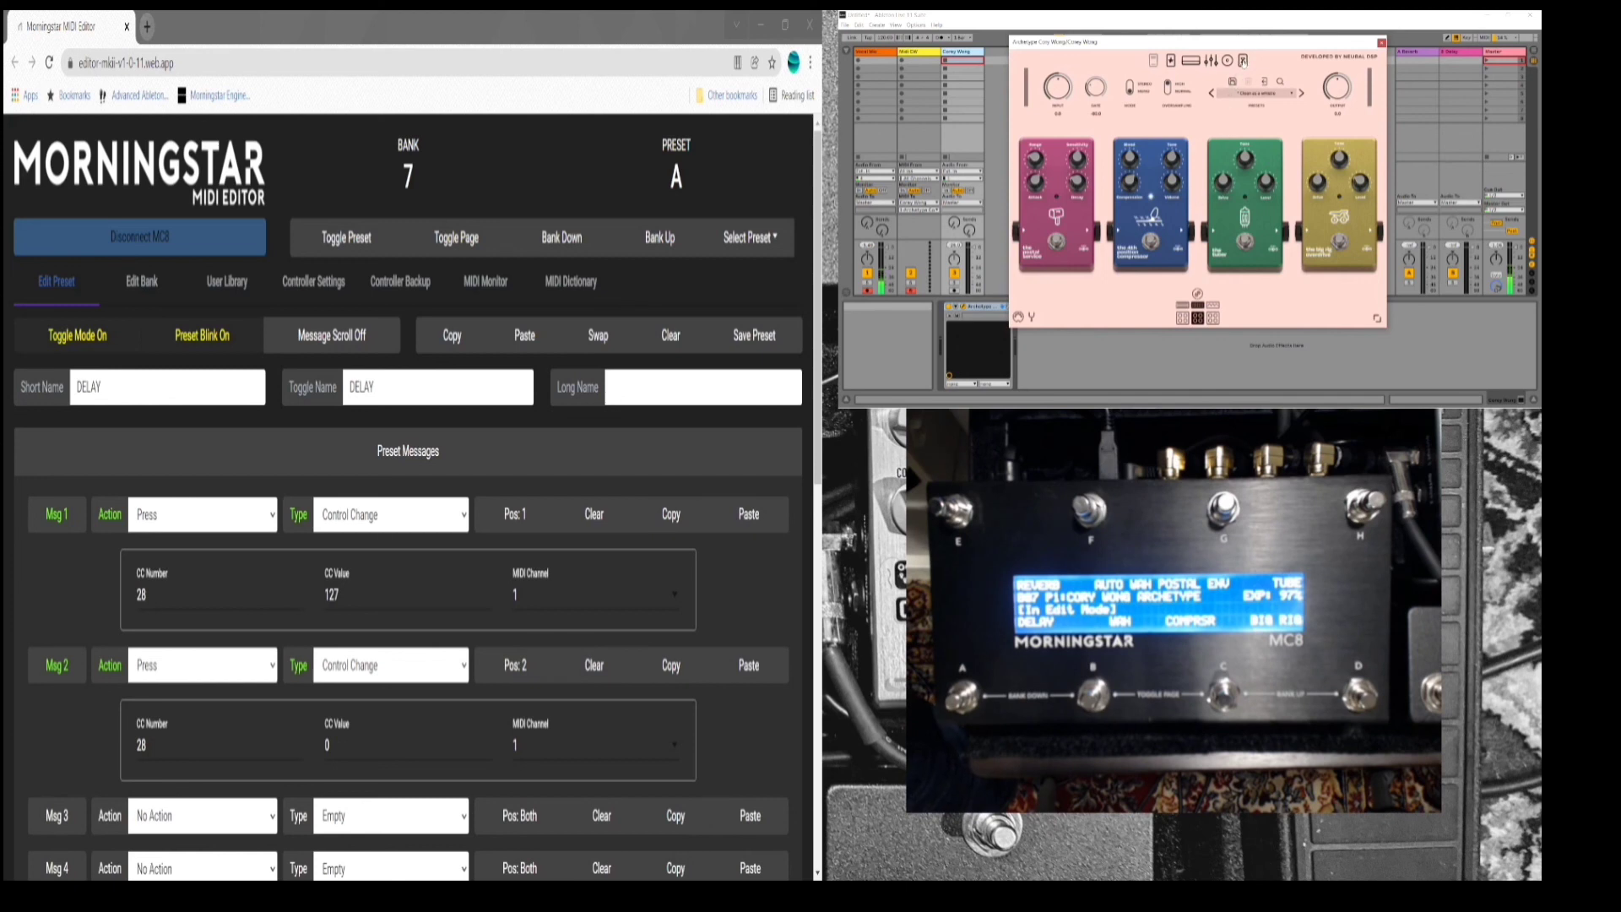
{"action": "left_click", "coordinate": [1243, 61]}
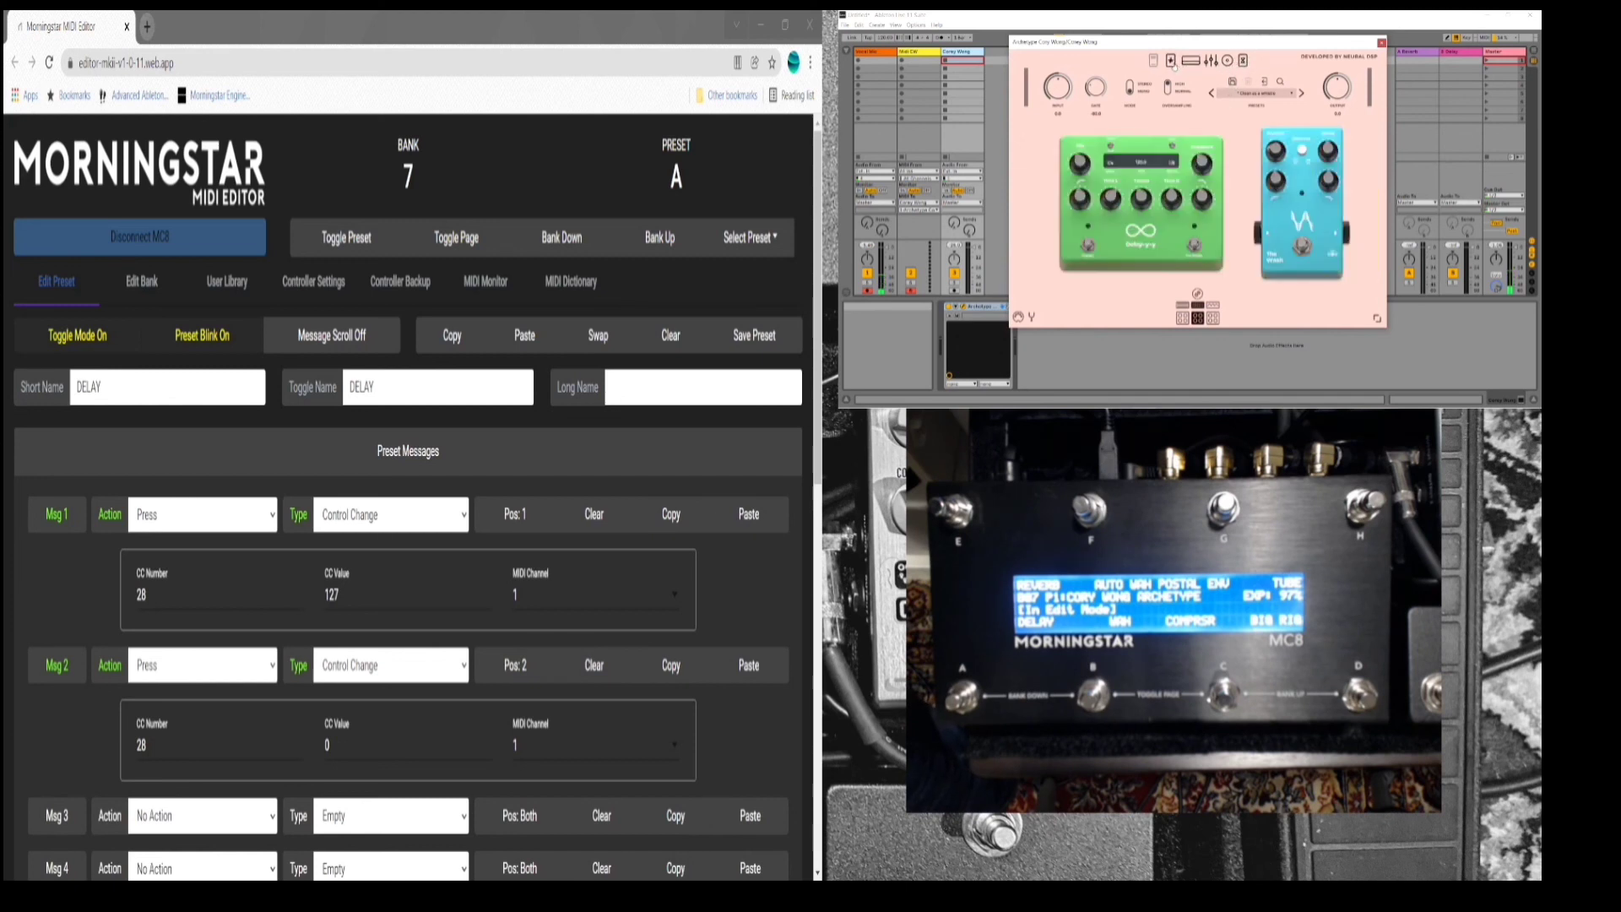
{"action": "left_click", "coordinate": [1172, 61]}
{"action": "left_click", "coordinate": [1154, 61]}
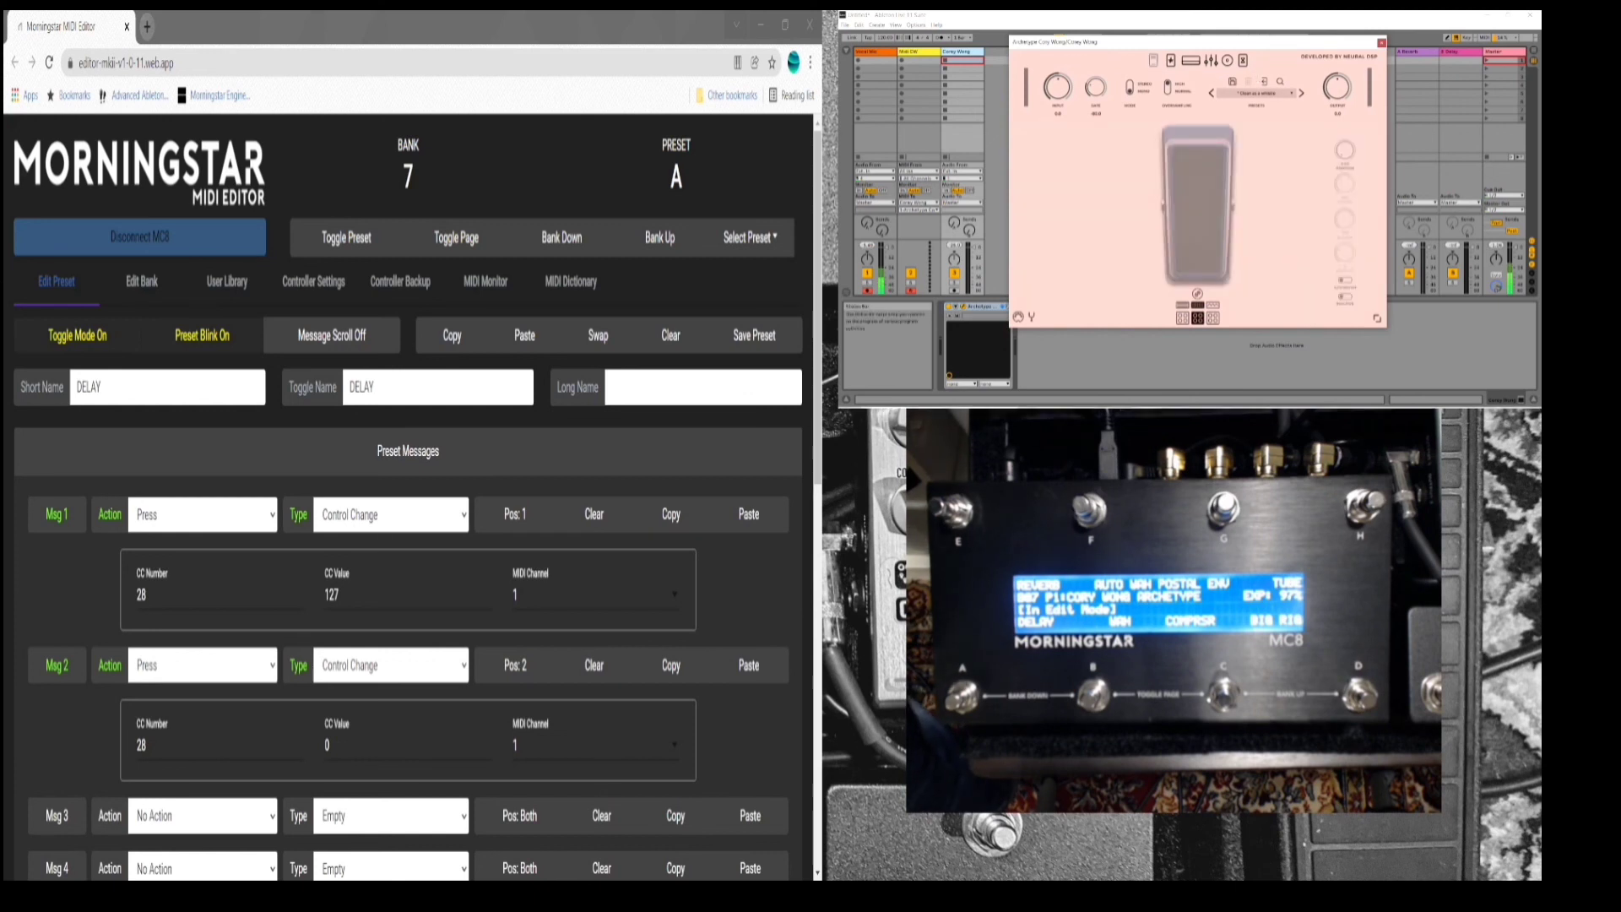
{"action": "mouse_move", "coordinate": [1167, 400]}
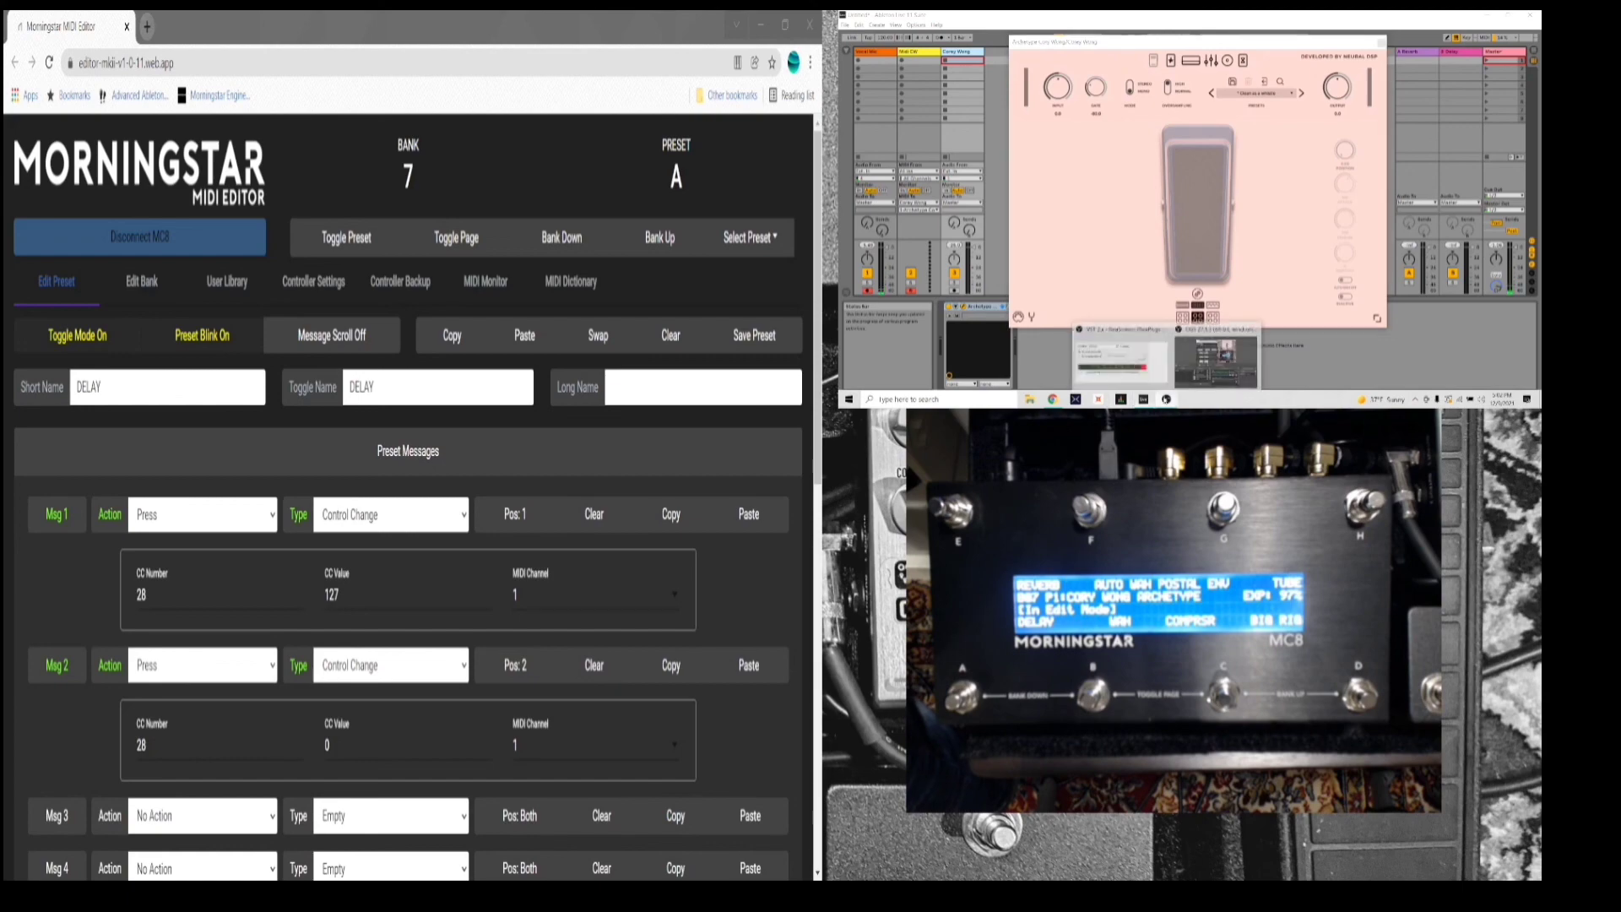
{"action": "left_click", "coordinate": [1197, 377]}
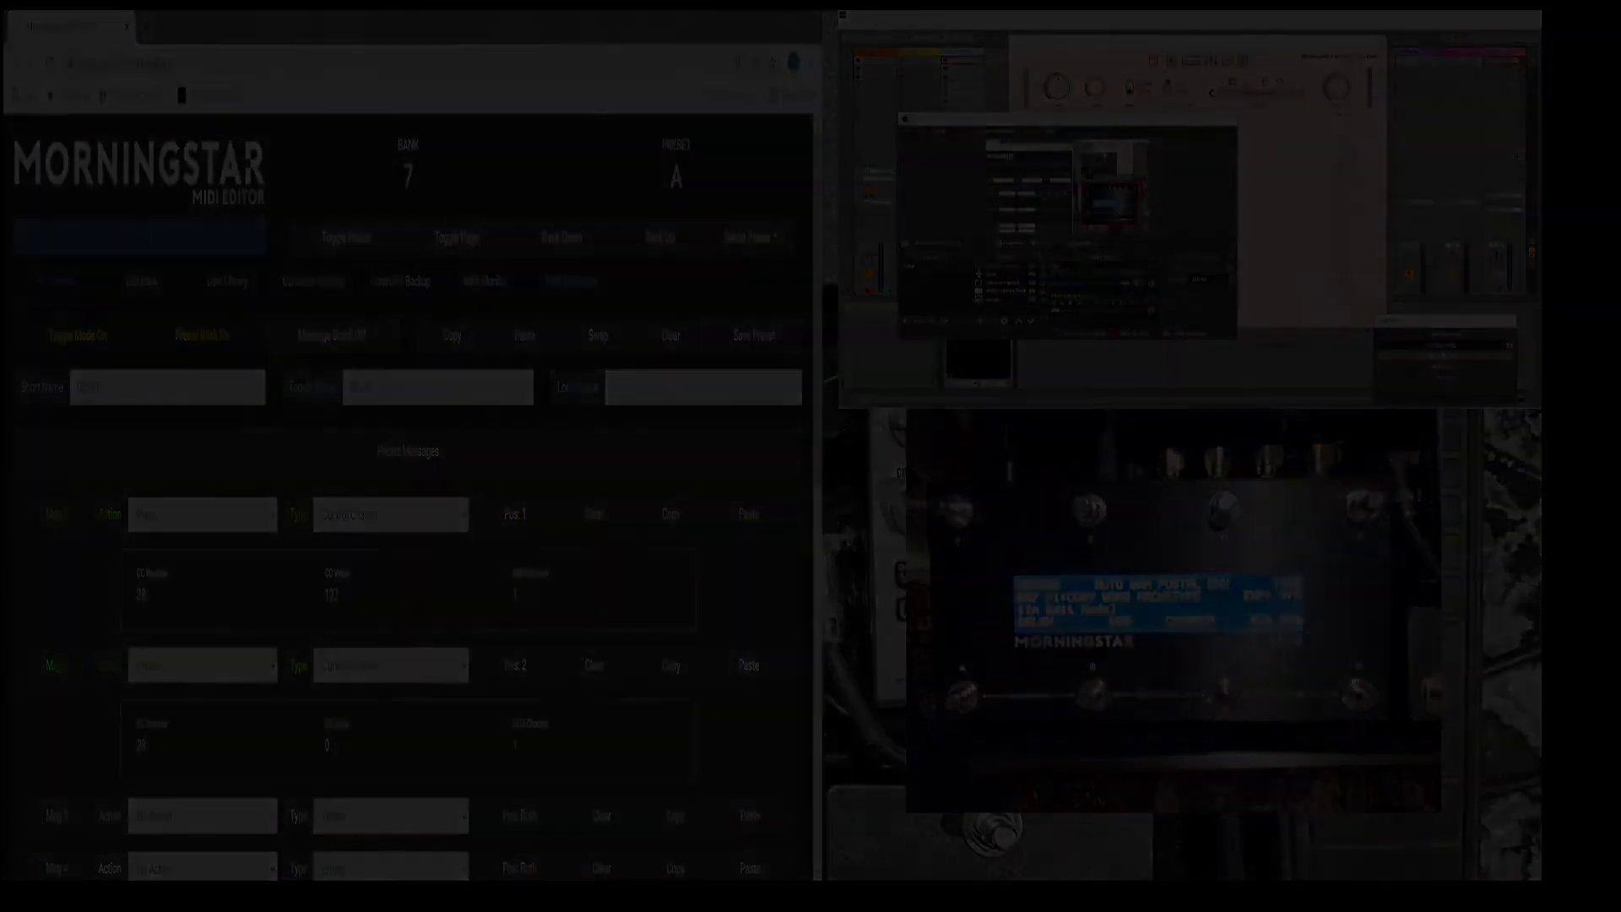